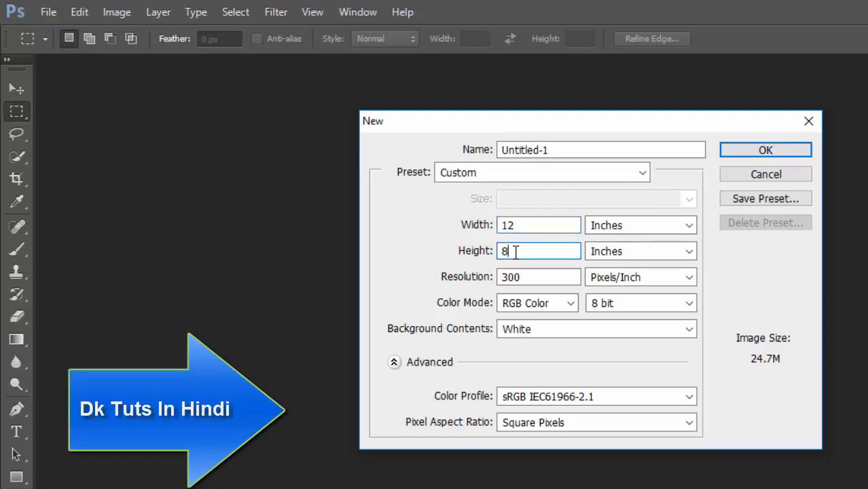
# Step: Create a white 12 × 8 inch RGB document at 300 pixels/inch
pyautogui.click(639, 257)
pyautogui.click(636, 258)
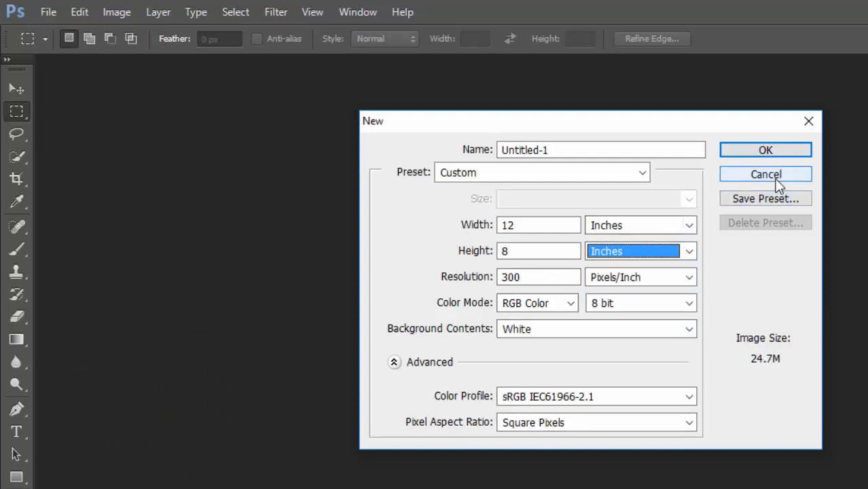
pyautogui.click(765, 152)
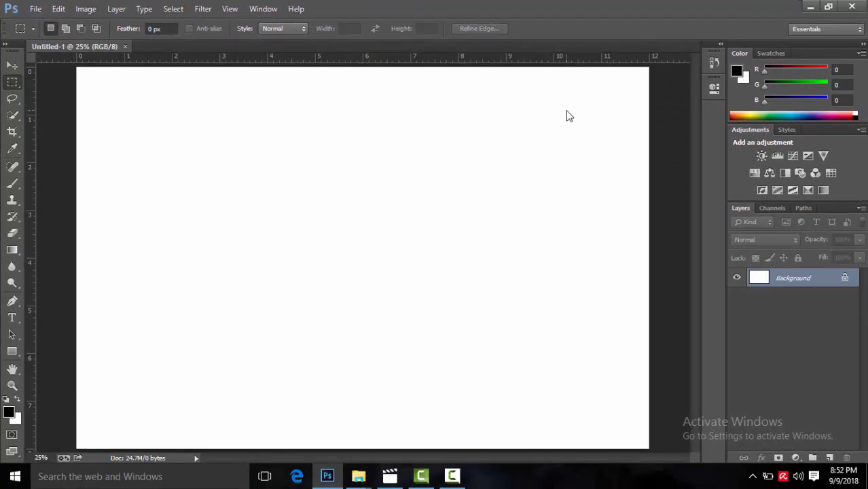
# Step: Add four margin guides from the rulers, about 0.25 inch inside each edge of the canvas
pyautogui.hotkey('ctrl', '-')
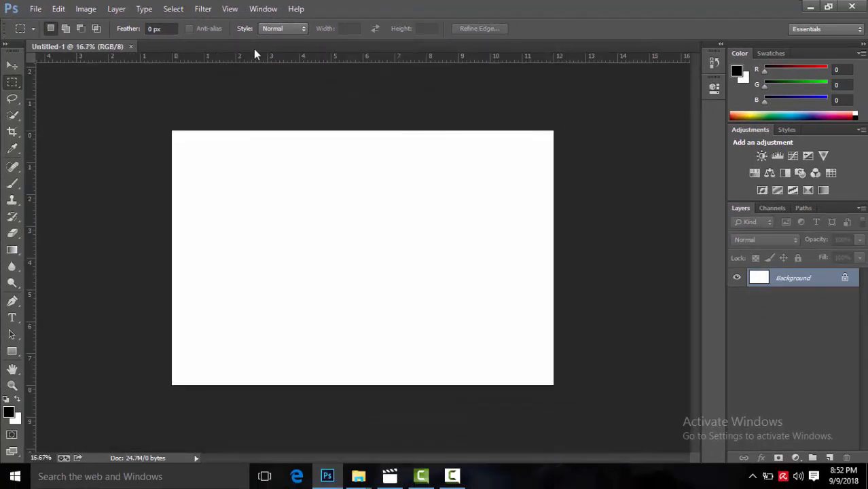
pyautogui.click(12, 66)
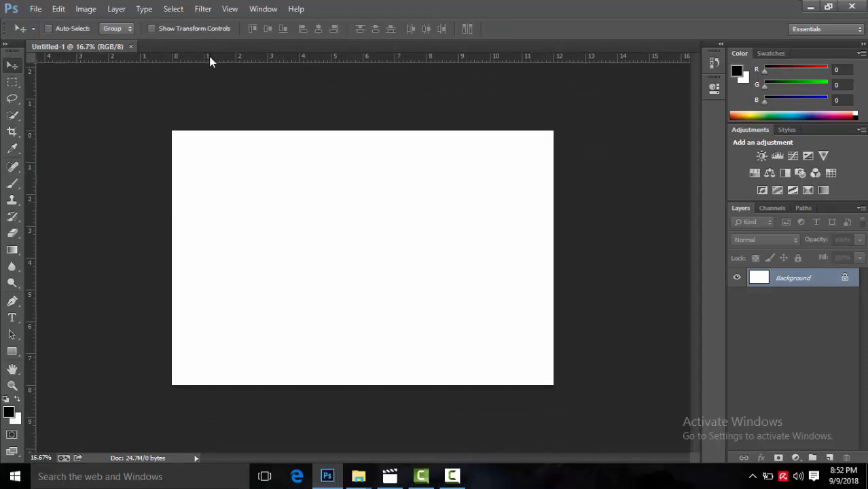
pyautogui.moveTo(210, 60); pyautogui.dragTo(221, 140)
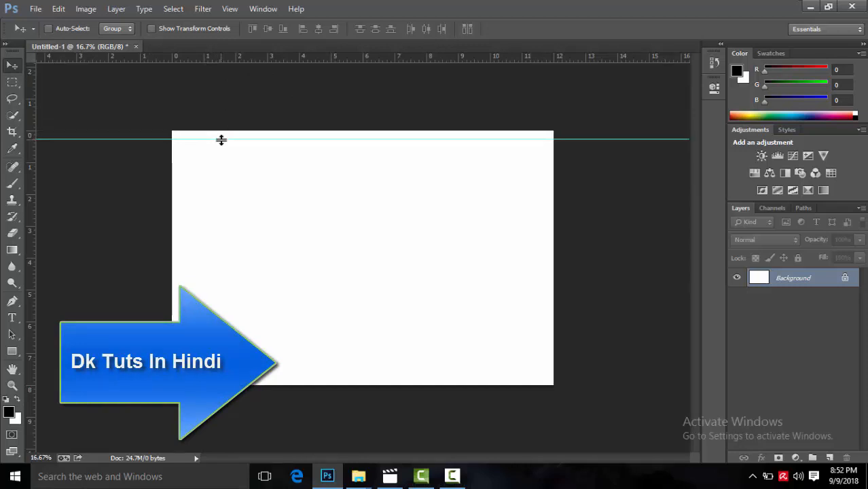
pyautogui.hotkey('ctrl', '+')
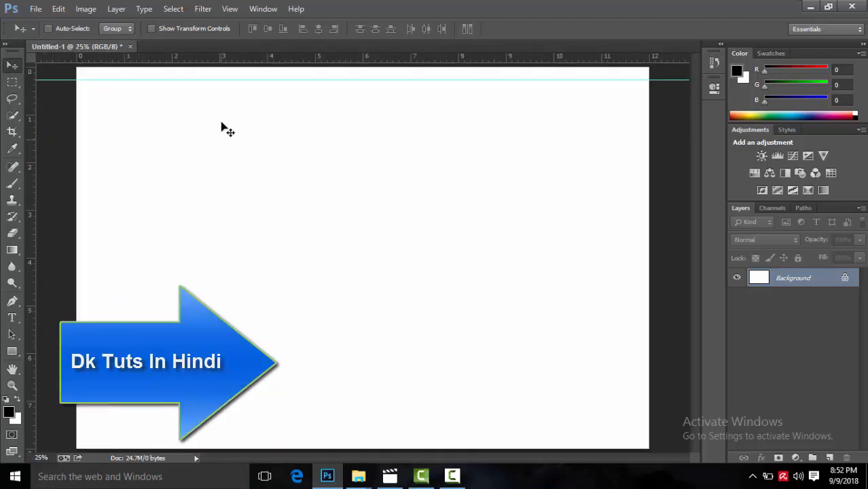
pyautogui.moveTo(222, 59); pyautogui.dragTo(246, 437)
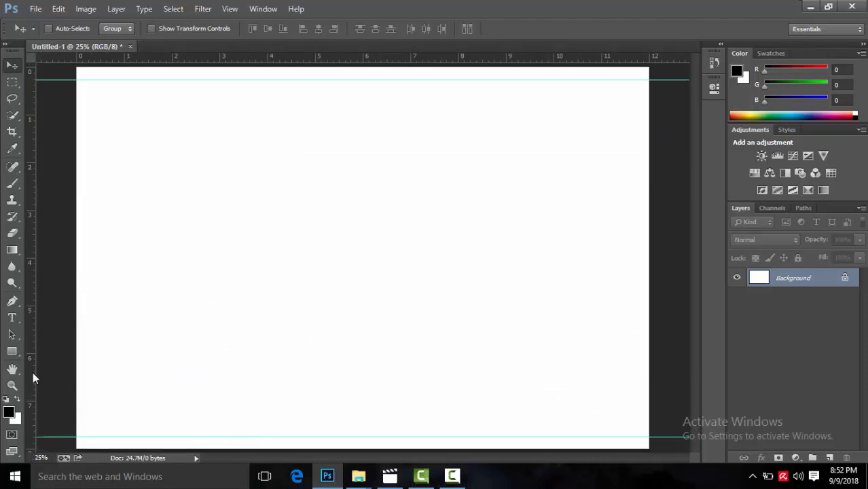
pyautogui.moveTo(32, 372); pyautogui.dragTo(91, 374)
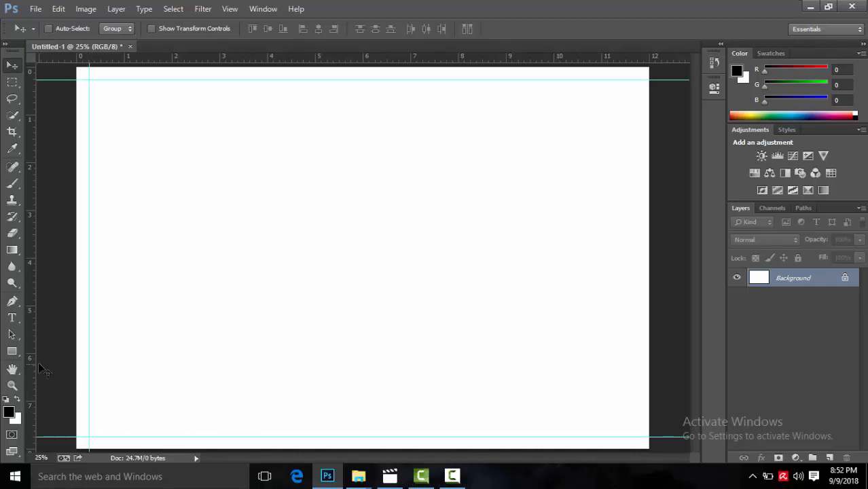
pyautogui.moveTo(28, 360); pyautogui.dragTo(637, 369)
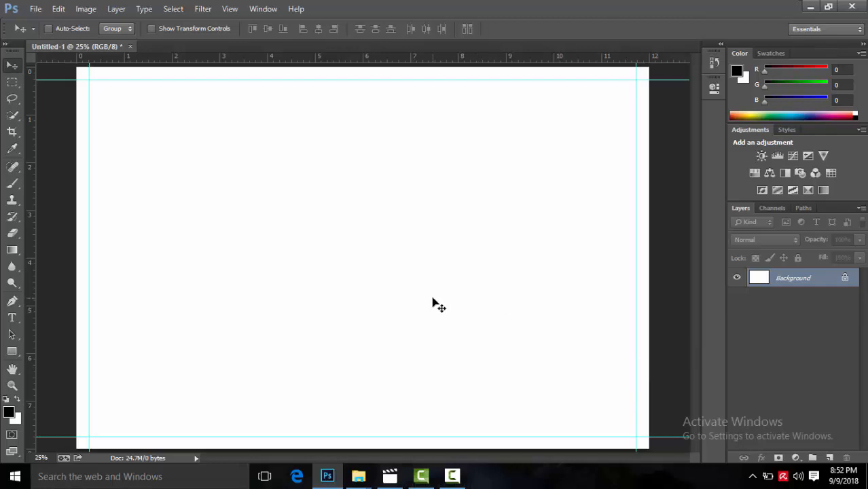
# Step: Add two horizontal guides at about 2.7 and 5.3 inches down to divide the canvas into three rows
pyautogui.moveTo(229, 57); pyautogui.dragTo(251, 190)
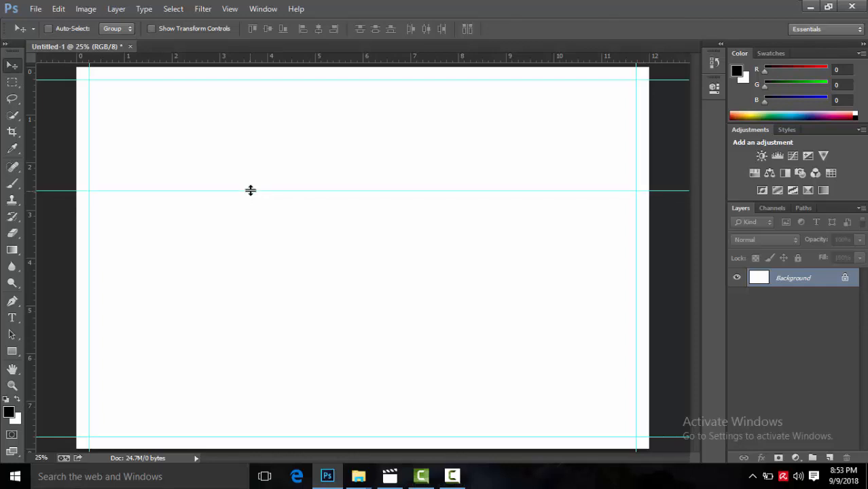
pyautogui.moveTo(258, 61); pyautogui.dragTo(275, 328)
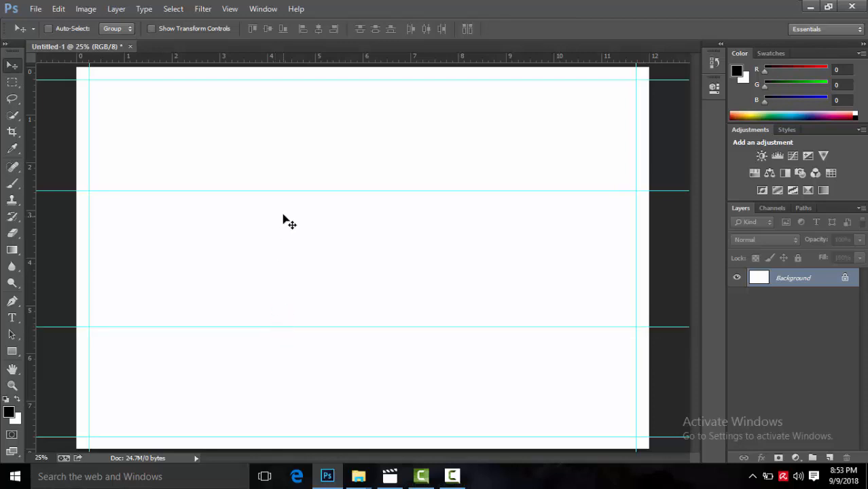
pyautogui.moveTo(282, 192); pyautogui.dragTo(282, 199)
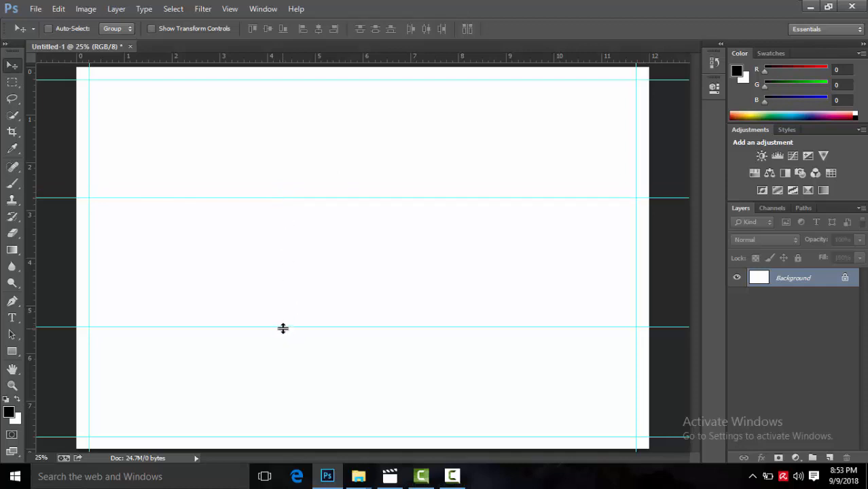
pyautogui.moveTo(283, 328); pyautogui.dragTo(284, 323)
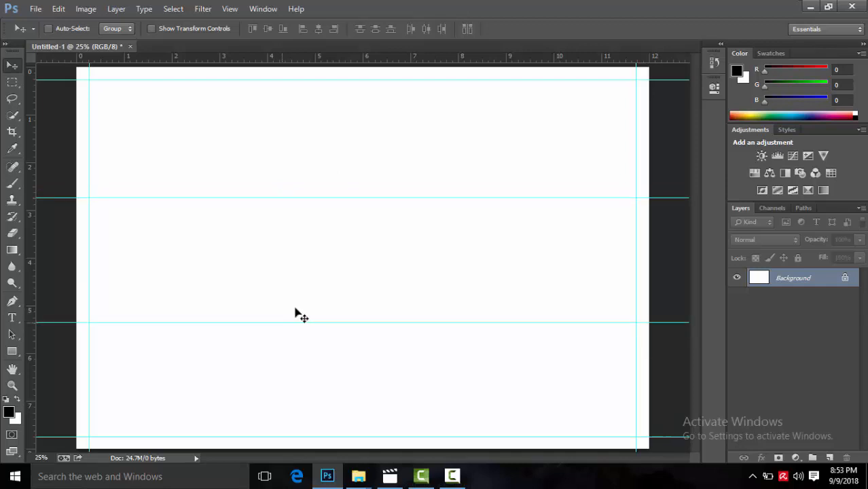
# Step: Switch to the desktop and open the collage folder in a maximized File Explorer window
pyautogui.click(809, 6)
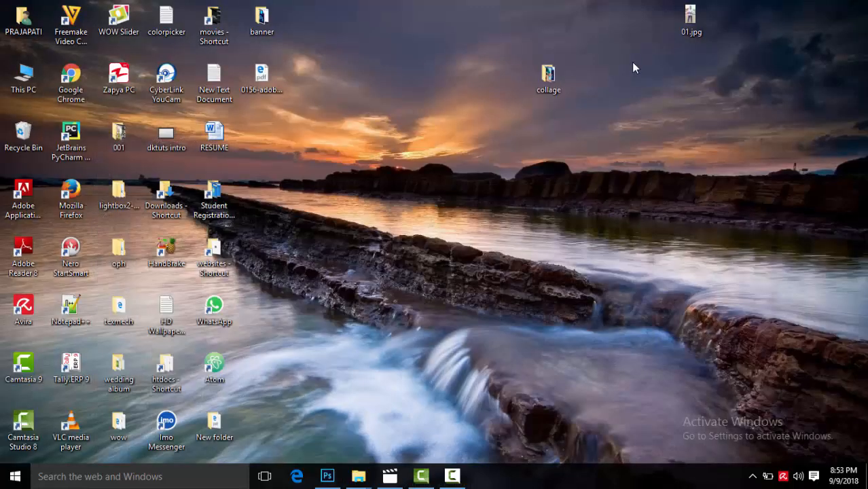
pyautogui.doubleClick(534, 79)
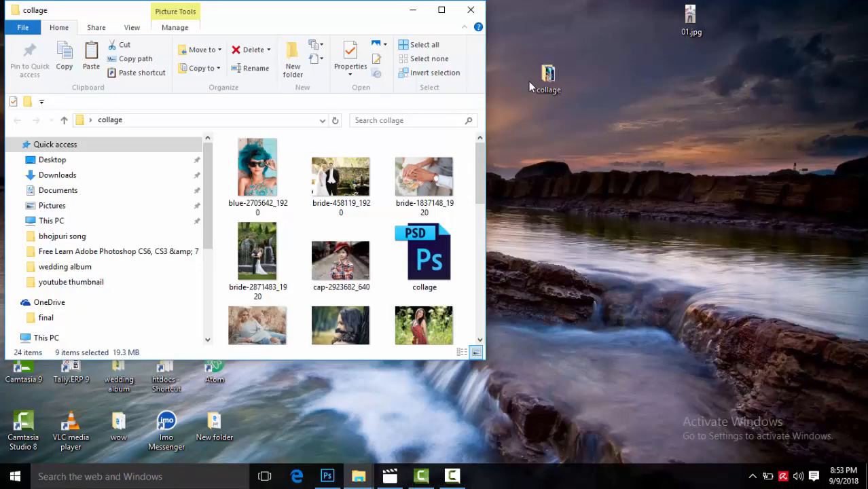
pyautogui.click(441, 10)
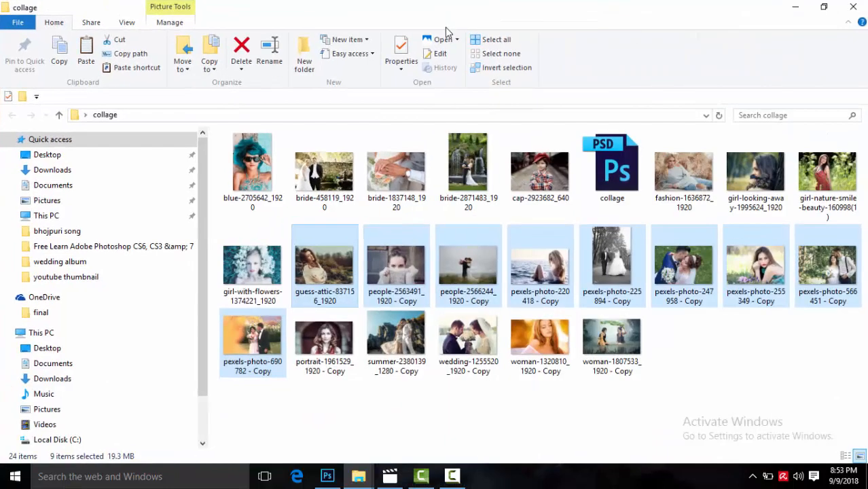
# Step: Select the eight photos in the folder's first row, excluding the collage PSD, and bring them into the Photoshop document
pyautogui.click(257, 180)
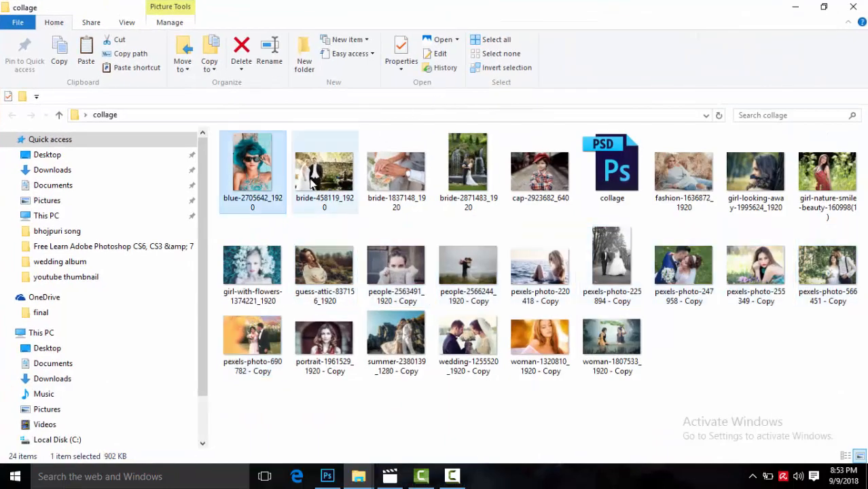
pyautogui.keyDown('ctrl'); pyautogui.click(325, 182); pyautogui.keyUp('ctrl')
pyautogui.keyDown('ctrl'); pyautogui.click(397, 182); pyautogui.keyUp('ctrl')
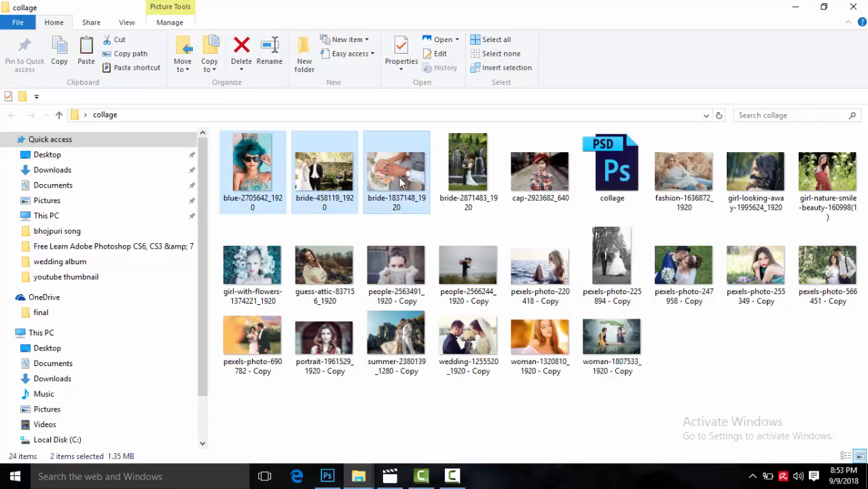
pyautogui.keyDown('ctrl'); pyautogui.click(467, 180); pyautogui.keyUp('ctrl')
pyautogui.keyDown('ctrl'); pyautogui.click(533, 179); pyautogui.keyUp('ctrl')
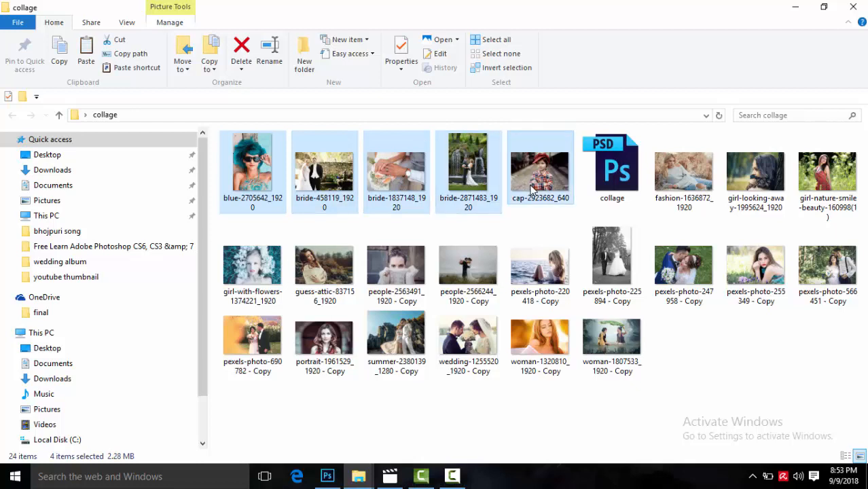
pyautogui.keyDown('ctrl'); pyautogui.click(690, 183); pyautogui.keyUp('ctrl')
pyautogui.keyDown('ctrl'); pyautogui.click(768, 193); pyautogui.keyUp('ctrl')
pyautogui.keyDown('ctrl'); pyautogui.click(821, 183); pyautogui.keyUp('ctrl')
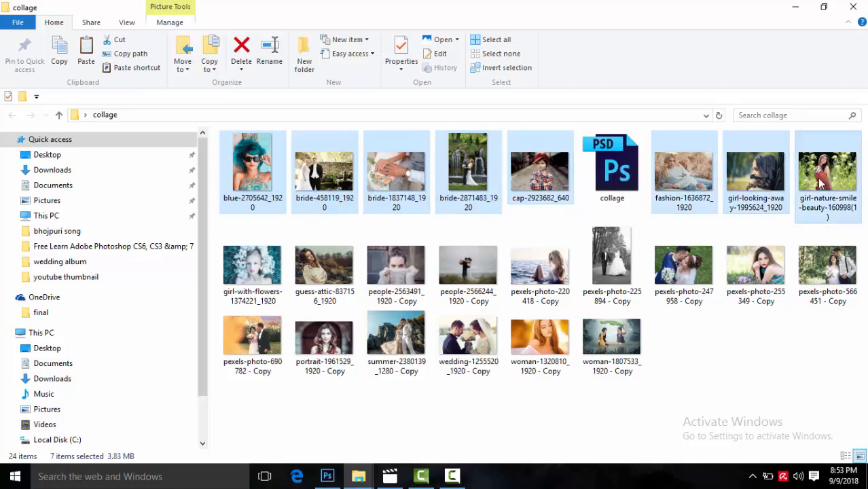
pyautogui.moveTo(265, 204); pyautogui.dragTo(376, 324)
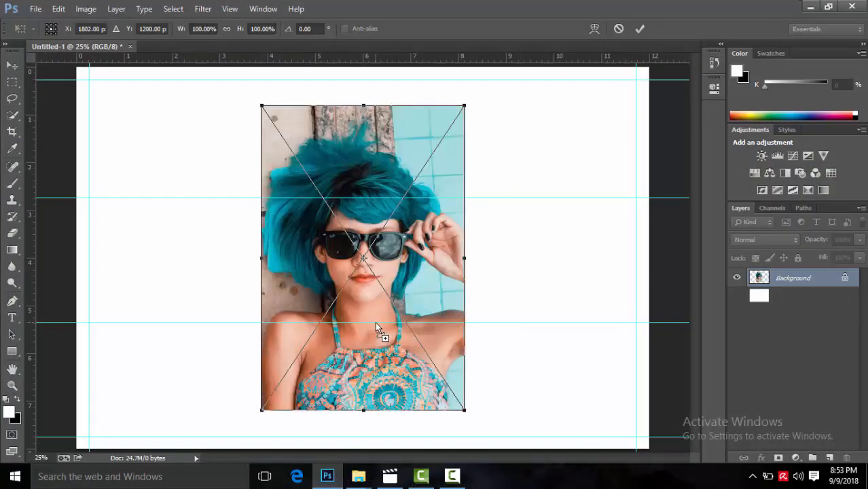
# Step: Accept the placement of all eight photos, from blue-2705642_1920 to girl-nature-smile-beauty, at their default sizes
pyautogui.click(643, 29)
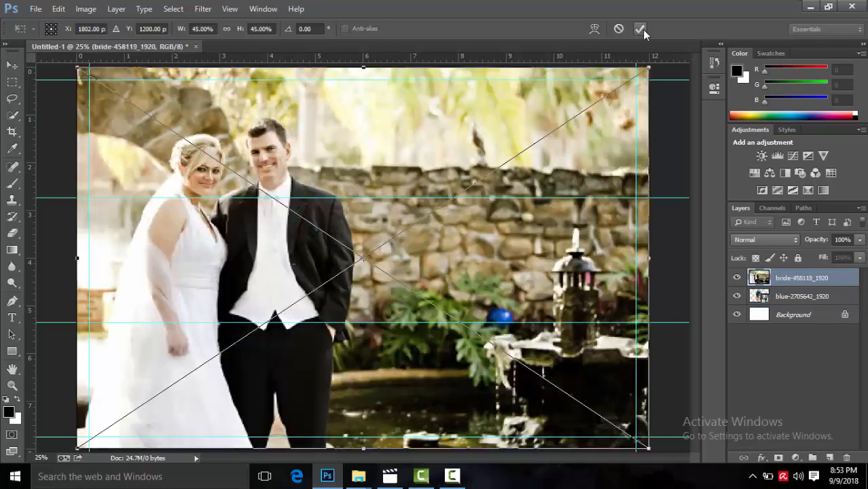
pyautogui.click(643, 29)
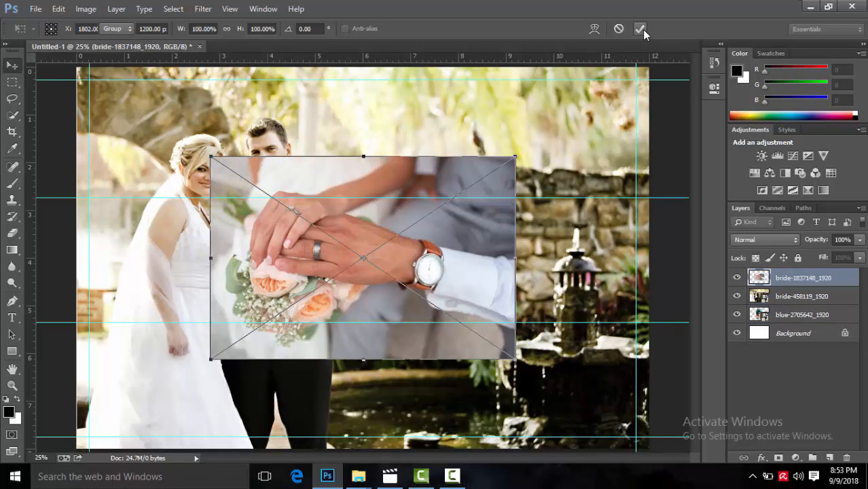
pyautogui.click(642, 30)
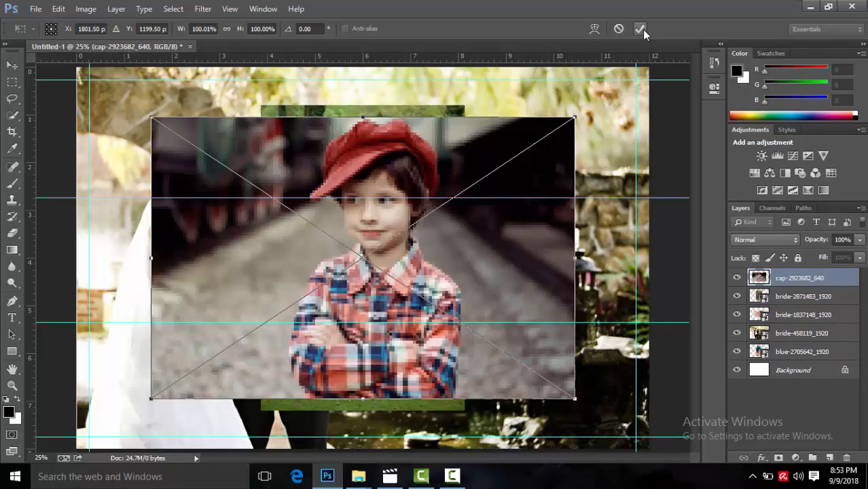
pyautogui.click(642, 29)
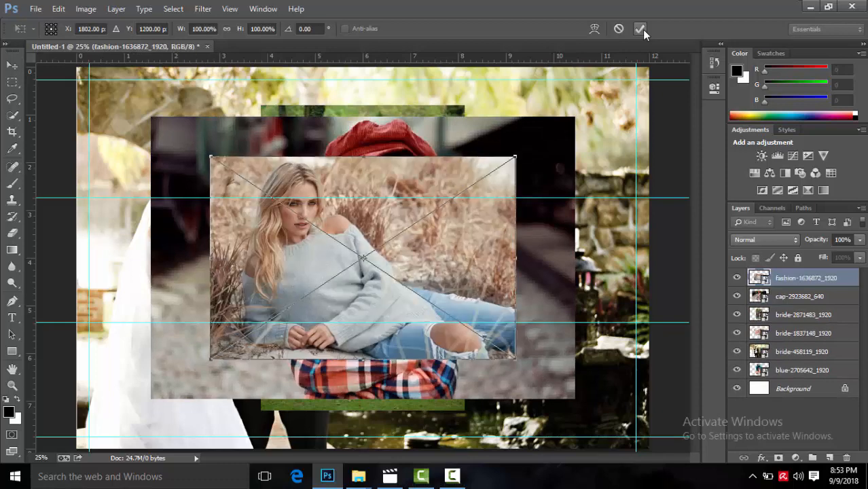
pyautogui.click(643, 29)
pyautogui.click(643, 30)
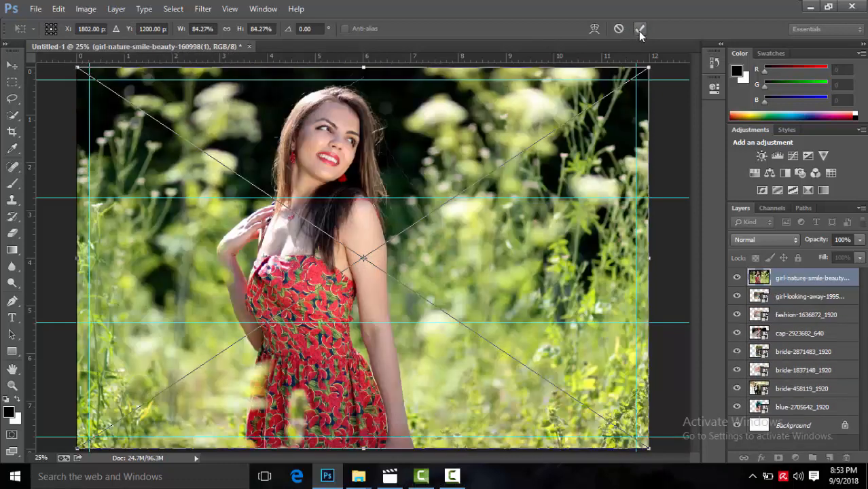
pyautogui.click(639, 29)
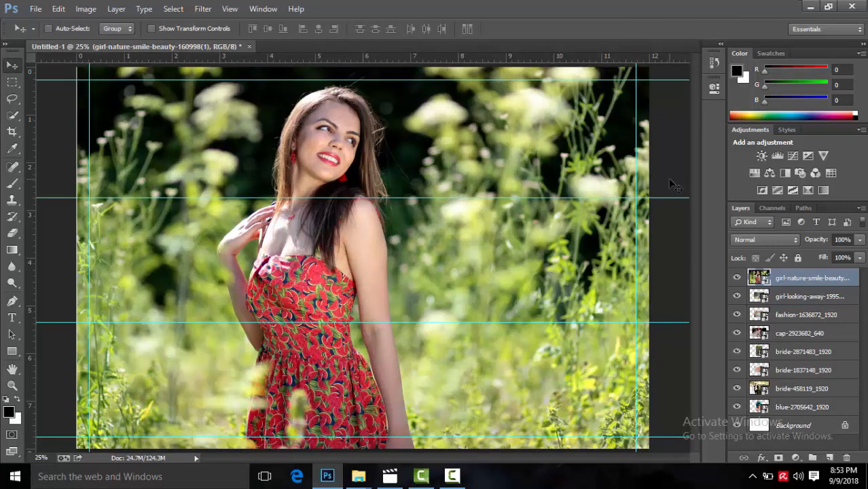
# Step: Select all eight photo layers above the Background and rasterize them
pyautogui.keyDown('shift'); pyautogui.click(800, 407); pyautogui.keyUp('shift')
pyautogui.hotkey('ctrl', 't')
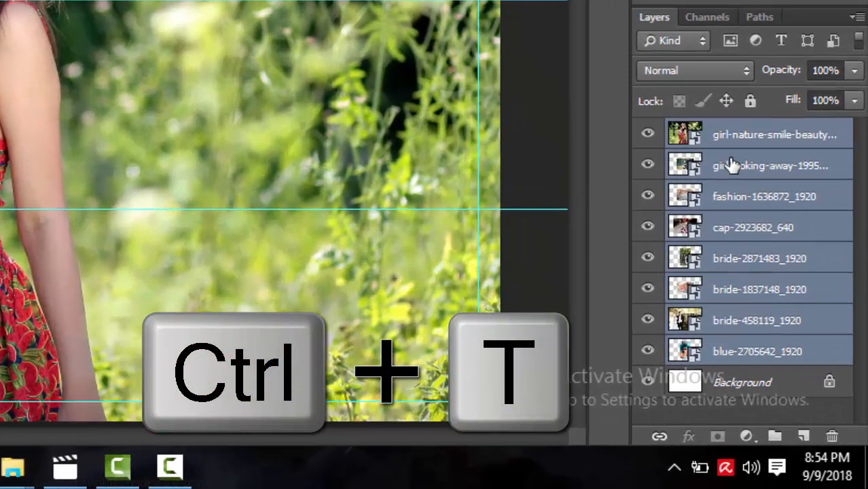
pyautogui.rightClick(731, 165)
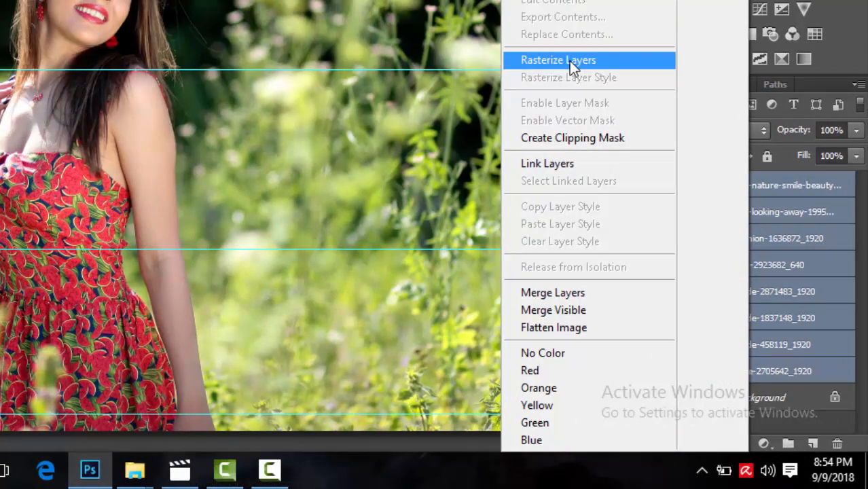
pyautogui.click(569, 61)
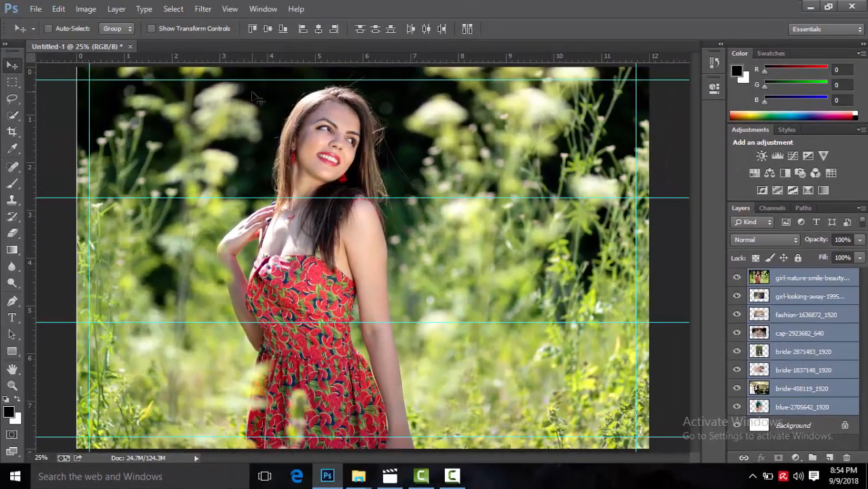
# Step: Scale the eight photo layers together to 25% and move the stack into the upper-left corner of the guide grid
pyautogui.hotkey('ctrl', 't')
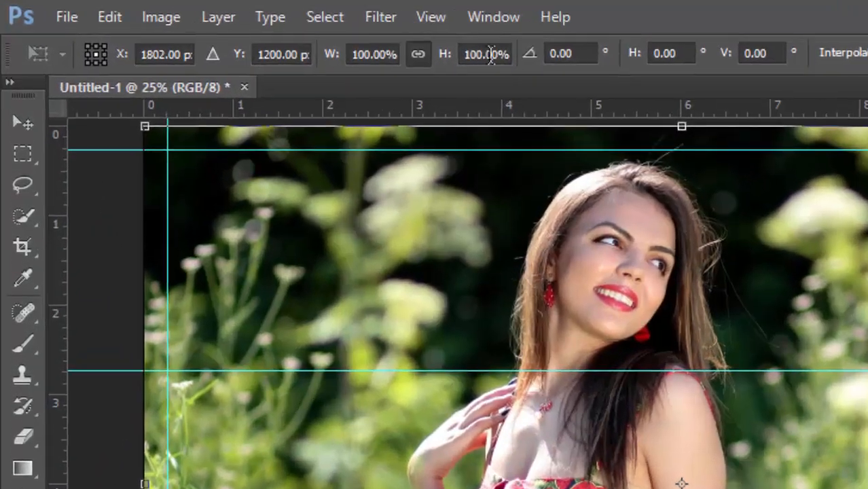
pyautogui.click(491, 54)
pyautogui.write('25')
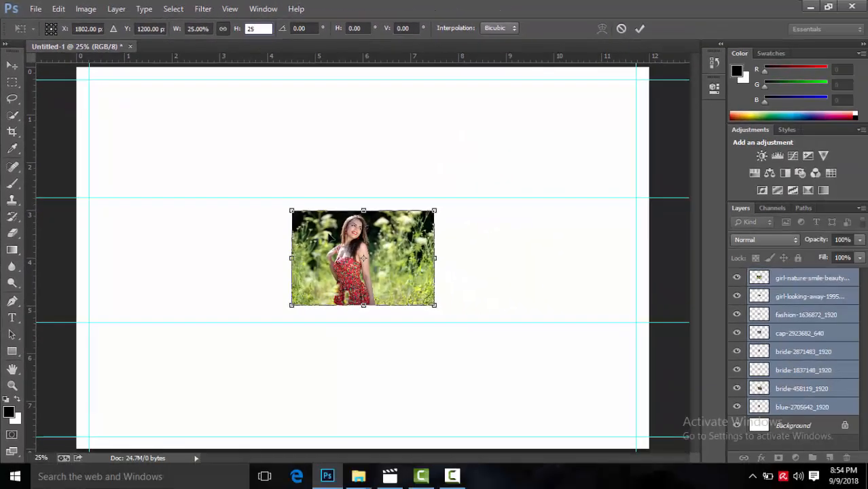
pyautogui.moveTo(352, 224); pyautogui.dragTo(140, 112)
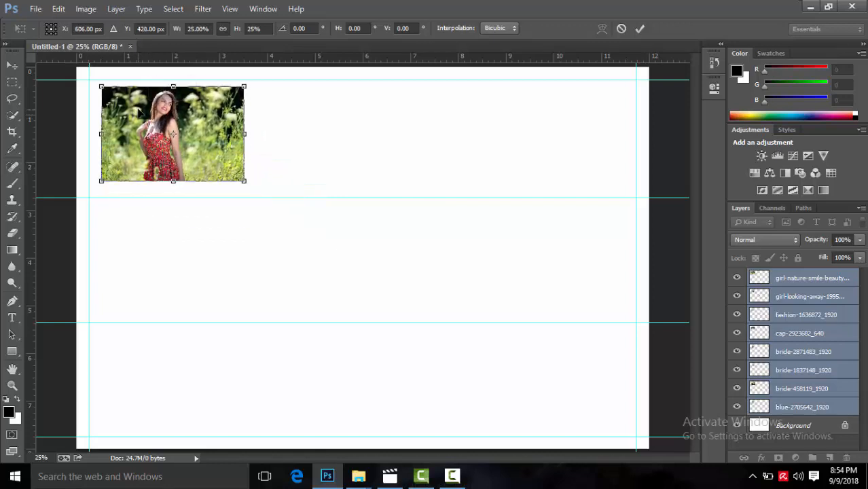
pyautogui.click(641, 28)
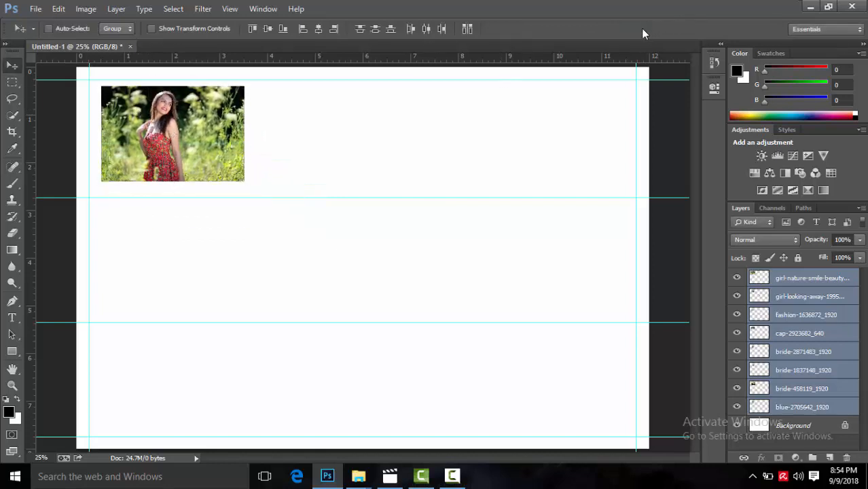
# Step: Select the girl-nature-smile-beauty layer and move its photo off the stack to the next spot in the top row
pyautogui.rightClick(175, 138)
pyautogui.click(194, 142)
pyautogui.moveTo(193, 145); pyautogui.dragTo(344, 145)
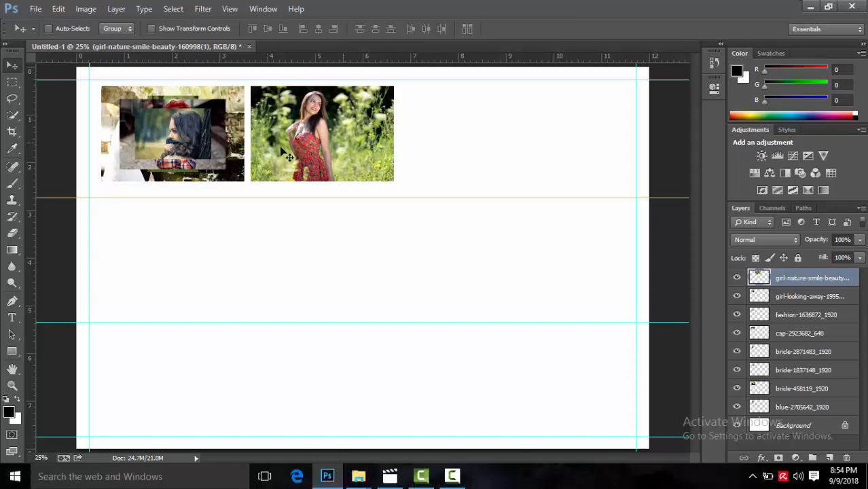
# Step: Move the girl-looking-away and fashion-1636872_1920 photos off the stack, spacing them along the top row after the red-dress photo
pyautogui.rightClick(179, 141)
pyautogui.click(194, 142)
pyautogui.moveTo(194, 141); pyautogui.dragTo(459, 133)
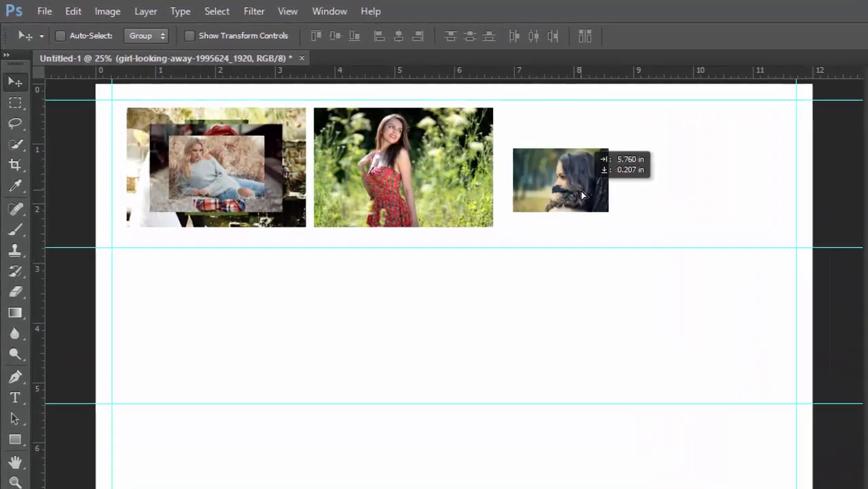
pyautogui.moveTo(614, 180); pyautogui.dragTo(611, 163)
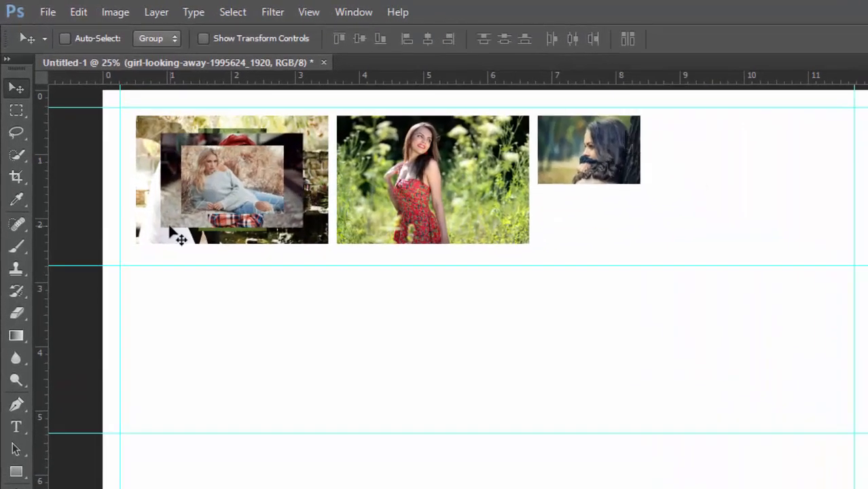
pyautogui.rightClick(193, 194)
pyautogui.click(214, 198)
pyautogui.moveTo(214, 199); pyautogui.dragTo(754, 174)
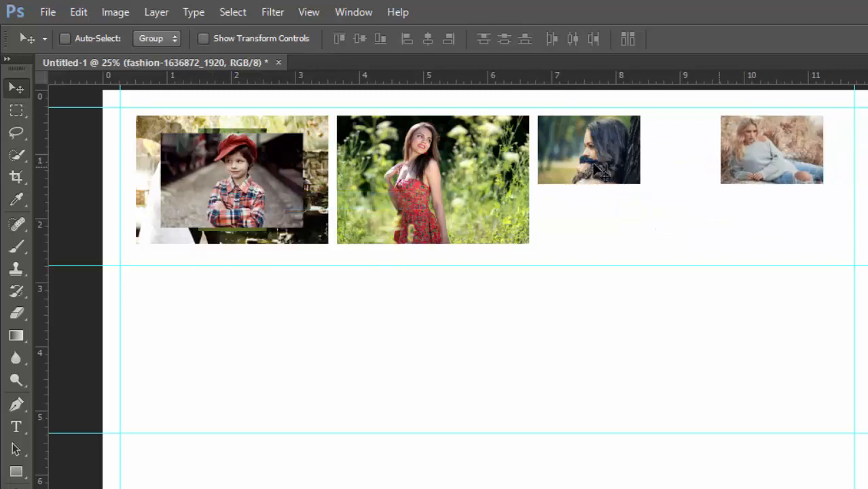
# Step: Move the cap-2923682_640 and bride-2871483_1920 photos off the stack, placing them side by side in the second row
pyautogui.rightClick(261, 171)
pyautogui.click(262, 171)
pyautogui.moveTo(263, 171); pyautogui.dragTo(242, 293)
pyautogui.rightClick(226, 182)
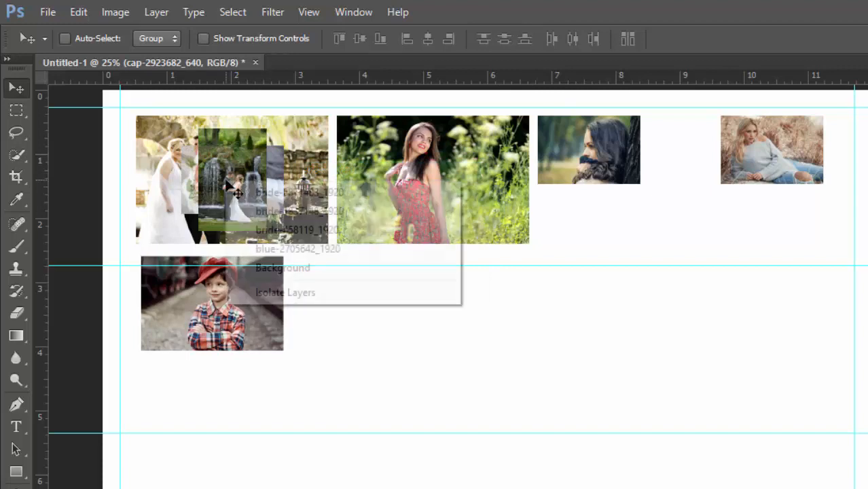
pyautogui.click(248, 195)
pyautogui.moveTo(246, 194); pyautogui.dragTo(361, 335)
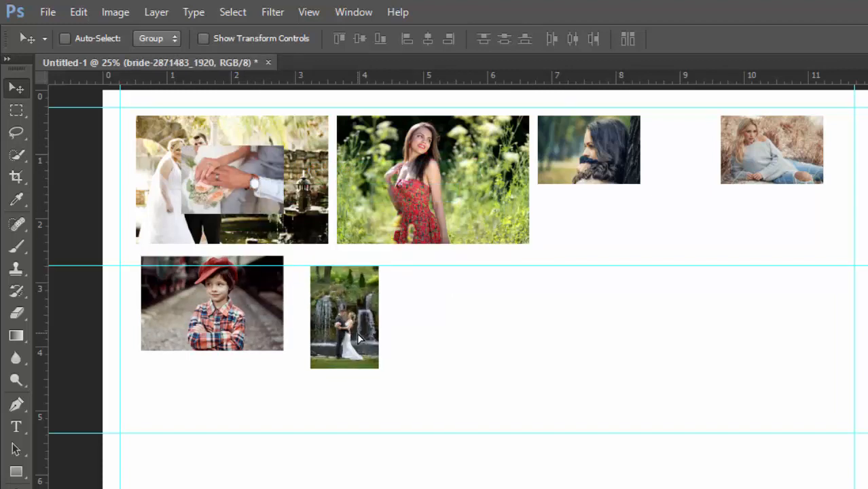
# Step: Move the bride-1837148_1920 and bride-458119_1920 photos off the stack to the next free spots in the second row
pyautogui.rightClick(240, 184)
pyautogui.click(269, 198)
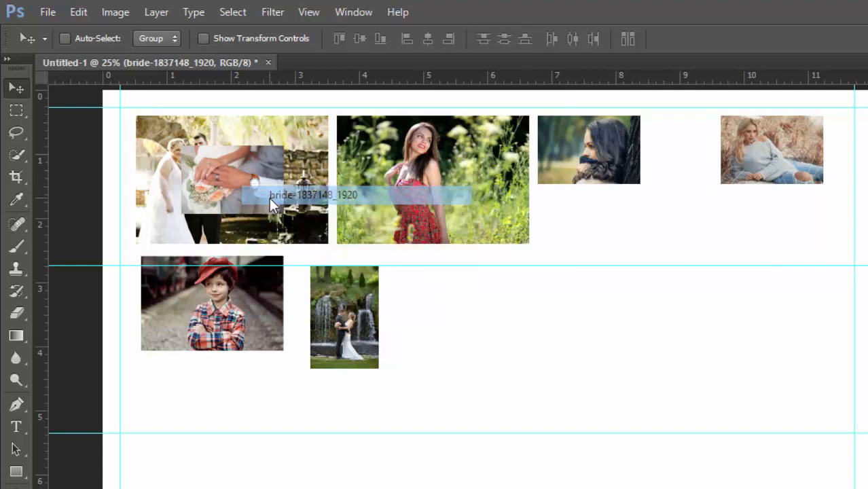
pyautogui.moveTo(269, 198); pyautogui.dragTo(500, 342)
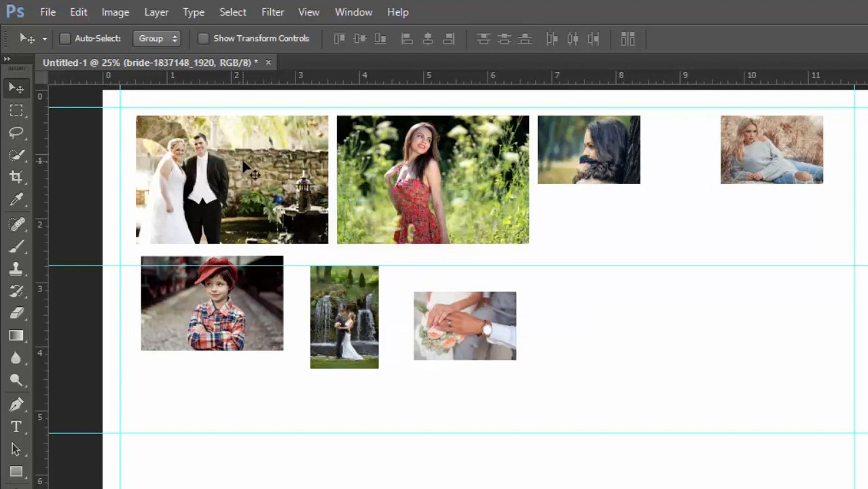
pyautogui.rightClick(243, 163)
pyautogui.click(256, 170)
pyautogui.moveTo(256, 170); pyautogui.dragTo(659, 330)
# Step: Shift the blue-2705642_1920 photo right and snap the cap-2923682_640 photo into the upper-left corner of the guides
pyautogui.rightClick(231, 188)
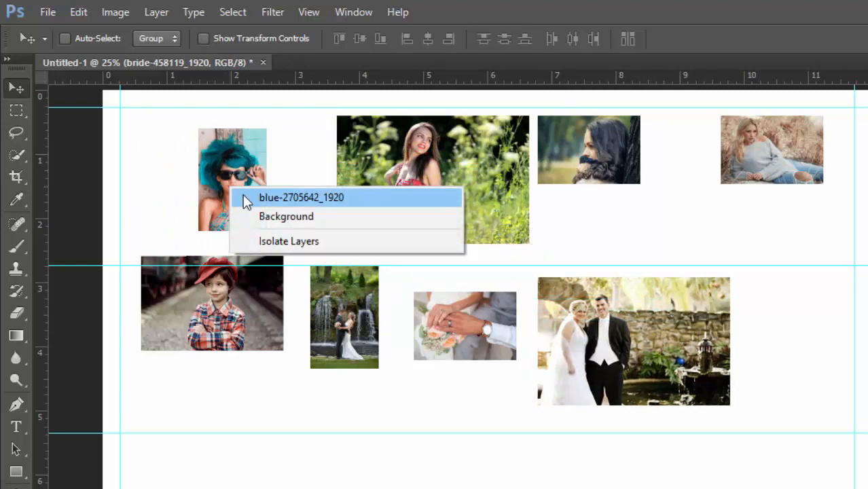
pyautogui.click(242, 195)
pyautogui.moveTo(243, 196); pyautogui.dragTo(313, 196)
pyautogui.rightClick(209, 307)
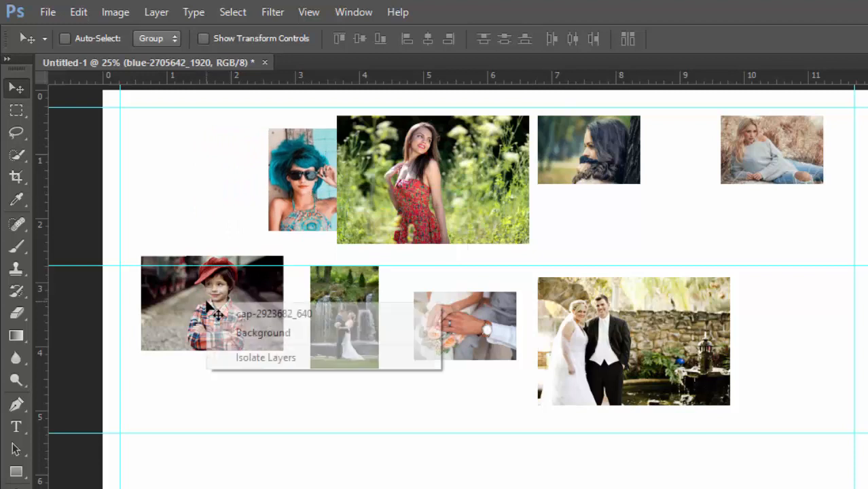
pyautogui.click(219, 310)
pyautogui.moveTo(217, 314); pyautogui.dragTo(196, 167)
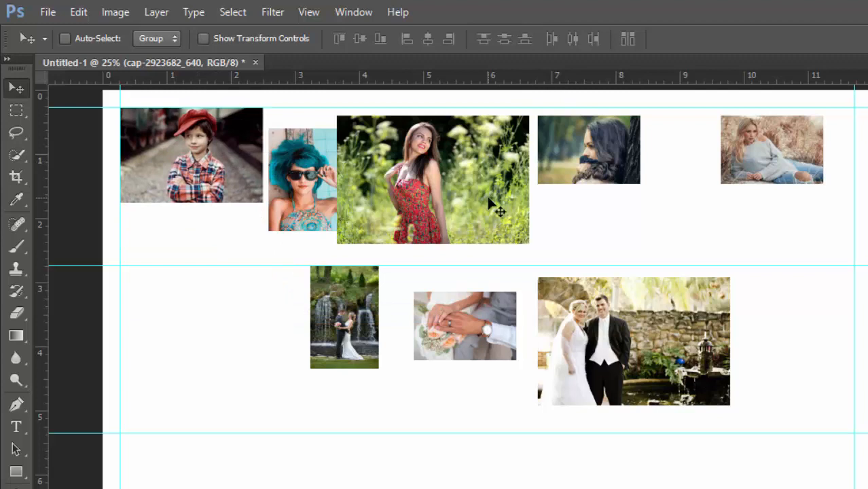
# Step: Shift the girl-looking-away and girl-nature-smile-beauty photos further right along the top row
pyautogui.rightClick(588, 160)
pyautogui.click(604, 171)
pyautogui.moveTo(590, 175); pyautogui.dragTo(651, 181)
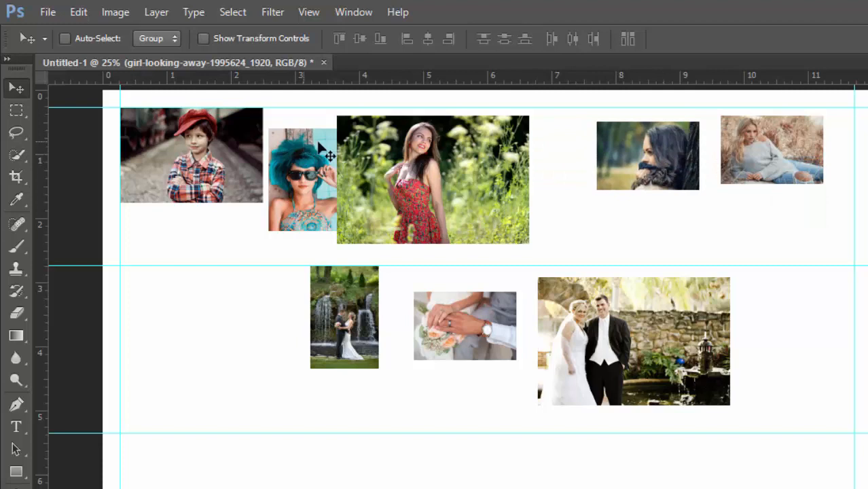
pyautogui.rightClick(408, 174)
pyautogui.click(413, 177)
pyautogui.moveTo(412, 177); pyautogui.dragTo(486, 191)
# Step: Shift the blue-2705642_1920 photo further right to clear the space beside the cap photo
pyautogui.rightClick(209, 142)
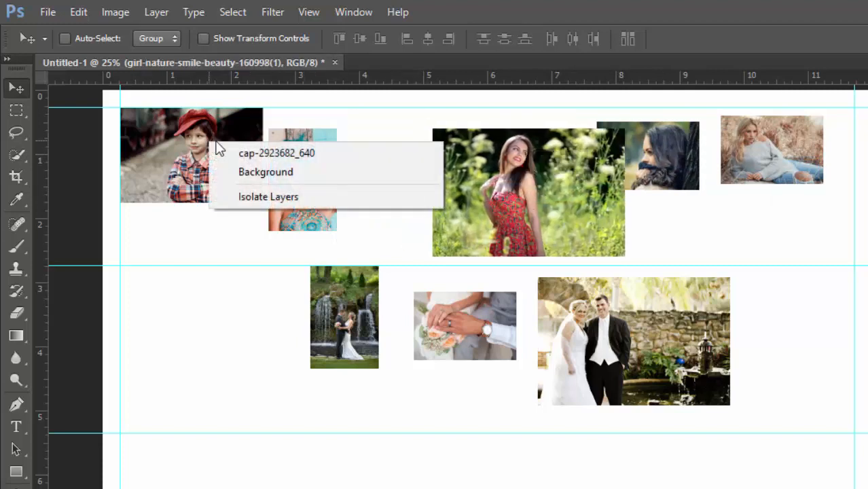
pyautogui.rightClick(290, 132)
pyautogui.rightClick(289, 133)
pyautogui.click(304, 144)
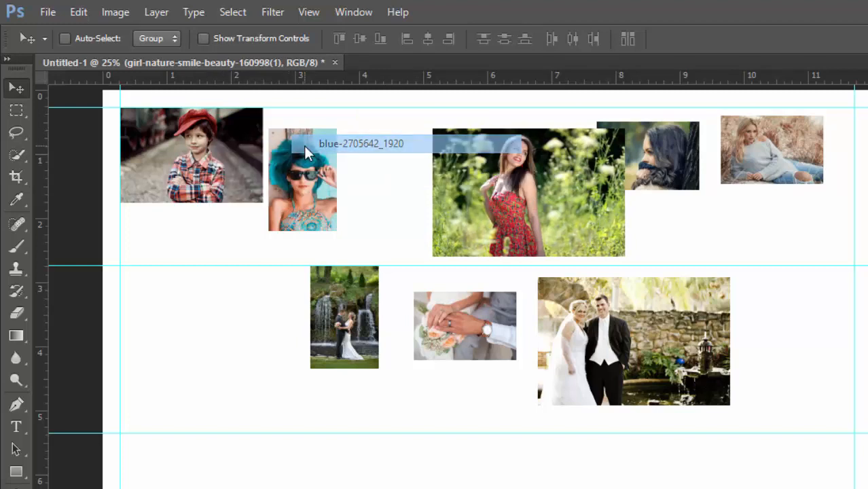
pyautogui.moveTo(304, 146); pyautogui.dragTo(439, 174)
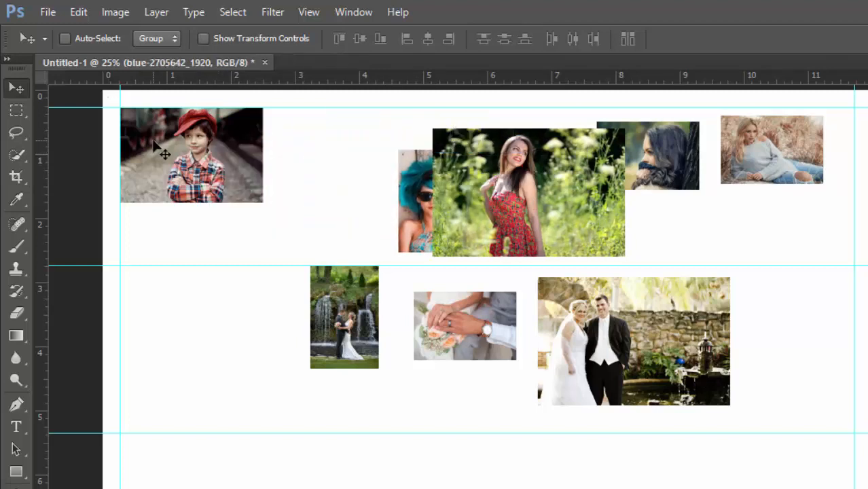
# Step: Scale the cap-2923682_640 photo proportionally to about 155% from its upper-left corner and rotate it to -4.6°
pyautogui.rightClick(178, 154)
pyautogui.click(181, 152)
pyautogui.hotkey('ctrl', 't')
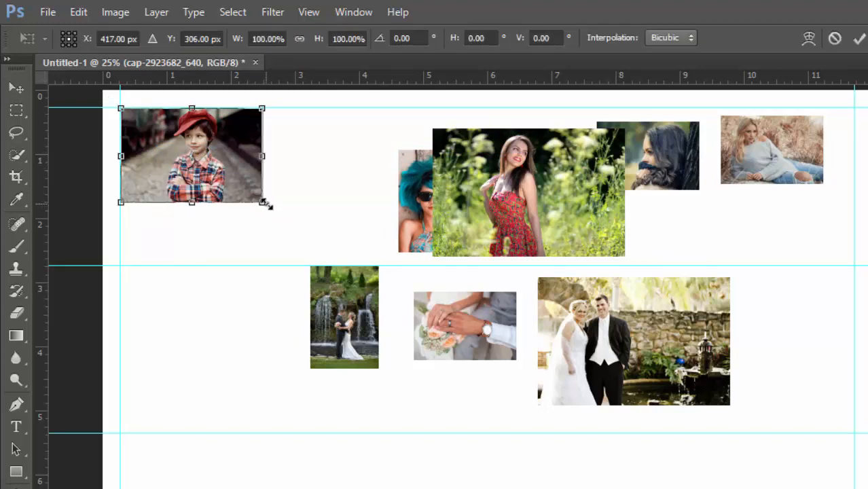
pyautogui.moveTo(266, 204); pyautogui.dragTo(337, 262)
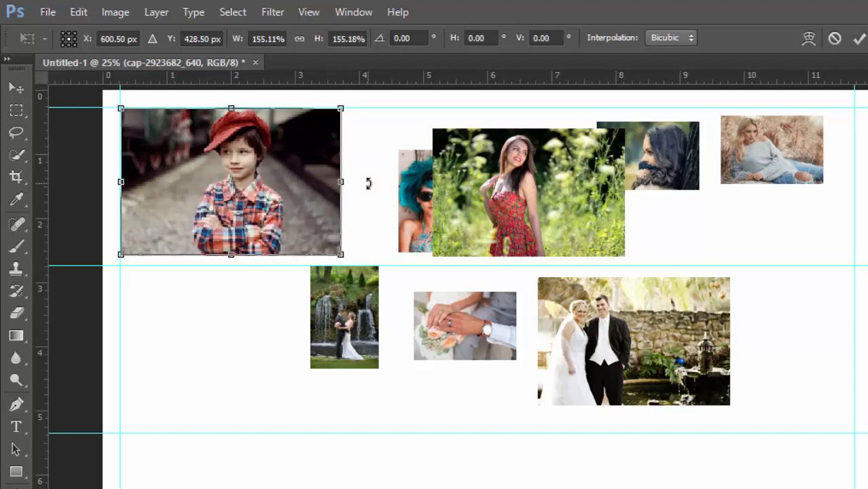
pyautogui.moveTo(369, 184); pyautogui.dragTo(371, 173)
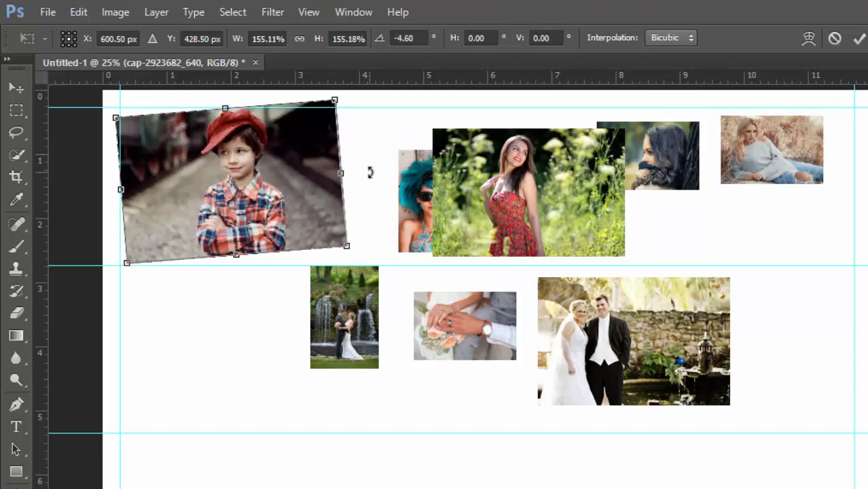
pyautogui.press('Return')
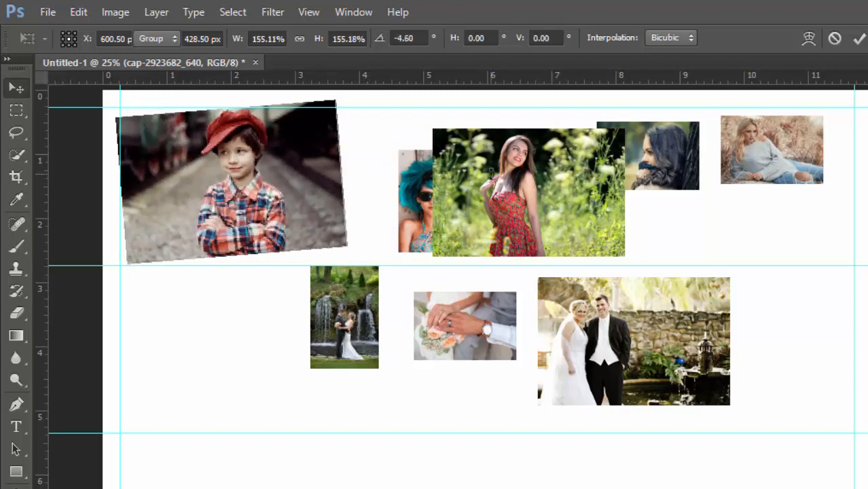
# Step: Place the blue-2705642_1920 photo directly beside the cap photo, scaled to about 138% and rotated 7.85°
pyautogui.rightClick(416, 192)
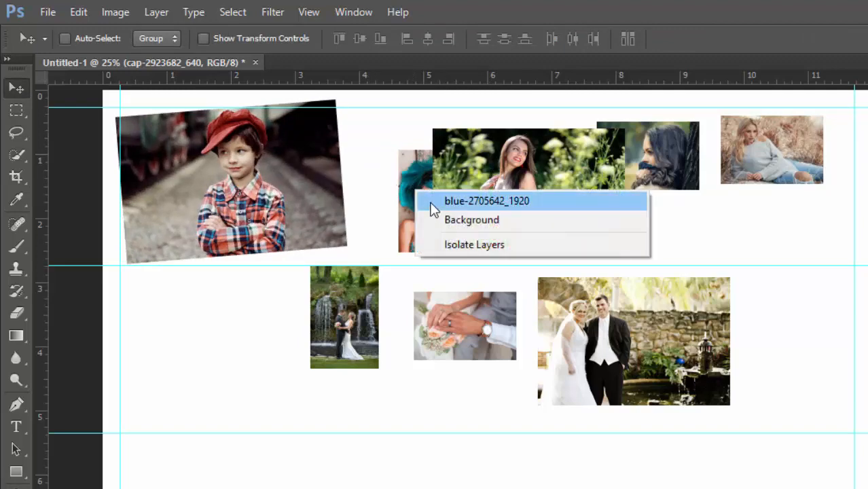
pyautogui.click(430, 202)
pyautogui.hotkey('ctrl', 't')
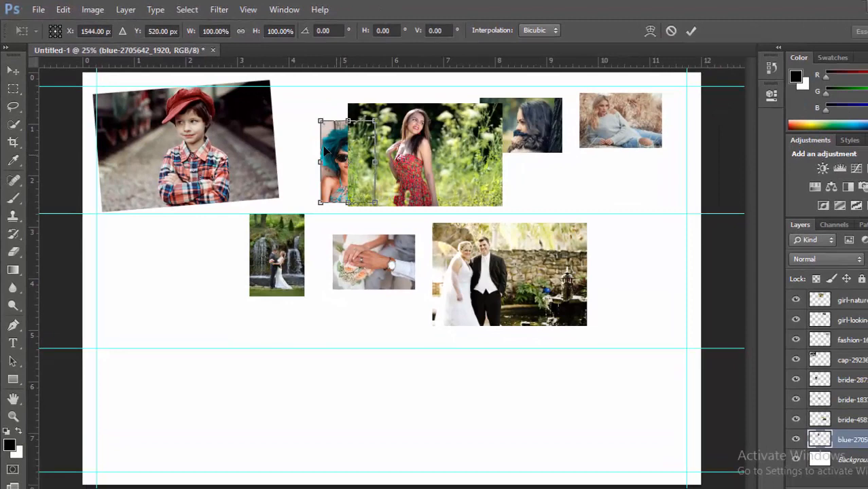
pyautogui.moveTo(327, 151); pyautogui.dragTo(284, 143)
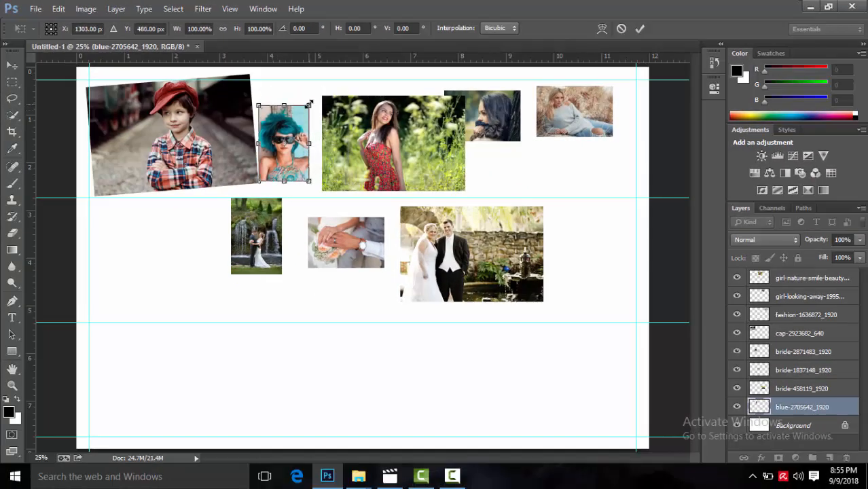
pyautogui.moveTo(309, 103); pyautogui.dragTo(342, 89)
pyautogui.moveTo(307, 112); pyautogui.dragTo(305, 121)
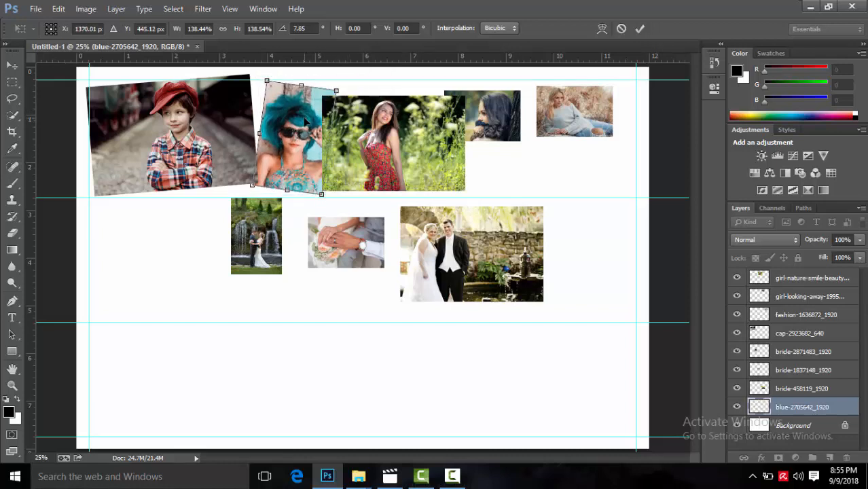
pyautogui.press('Return')
# Step: Enlarge the girl-nature-smile-beauty photo and tilt it slightly counter-clockwise so it sits directly beside the blue-haired woman's photo
pyautogui.rightClick(363, 139)
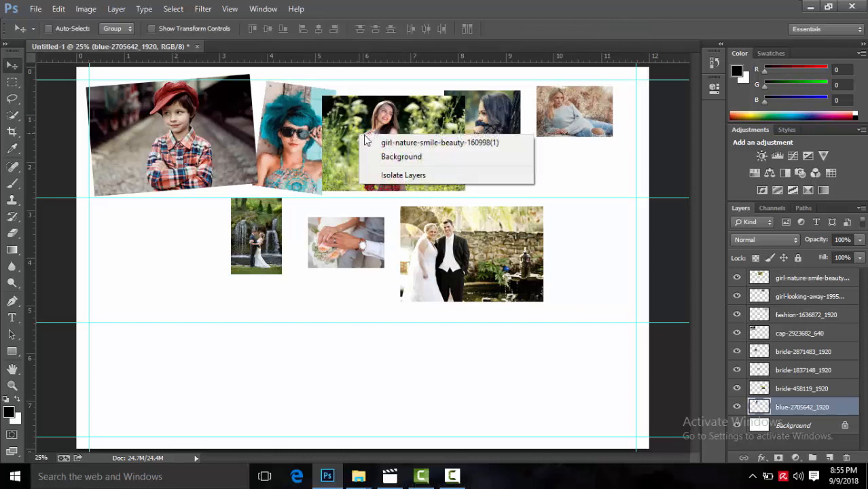
pyautogui.click(378, 140)
pyautogui.moveTo(378, 144)
pyautogui.mouseDown()
pyautogui.moveTo(401, 144)
pyautogui.moveTo(382, 129)
pyautogui.mouseUp()
pyautogui.hotkey('ctrl', 't')
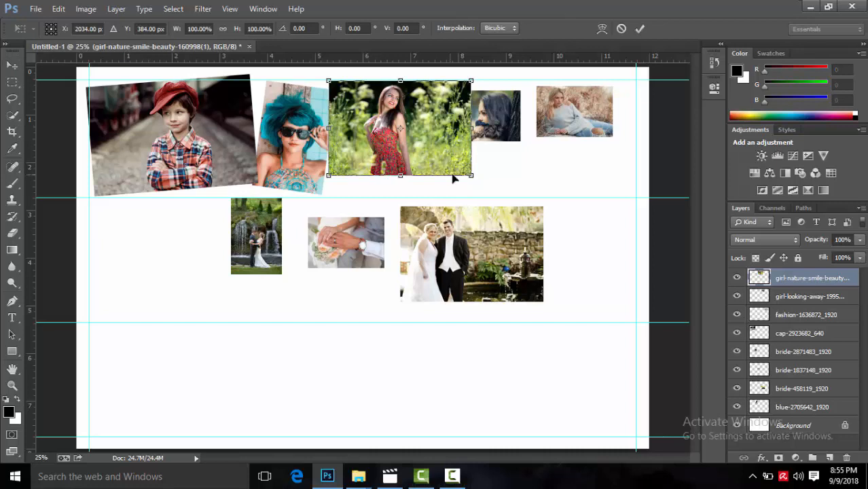
pyautogui.moveTo(472, 174); pyautogui.dragTo(502, 196)
pyautogui.moveTo(534, 163); pyautogui.dragTo(531, 157)
pyautogui.moveTo(457, 154); pyautogui.dragTo(459, 140)
pyautogui.press('Return')
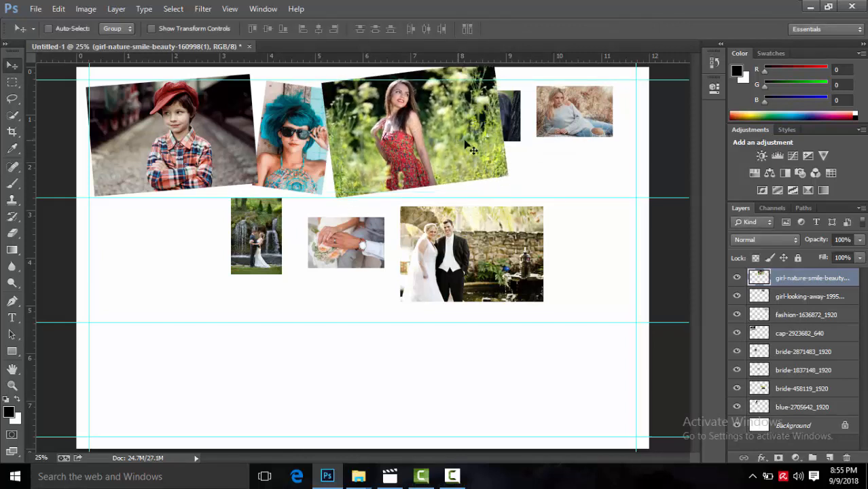
# Step: Move the girl-looking-away photo right beside the red-dress photo and the fashion-1636872_1920 photo to the end of the second row
pyautogui.rightClick(520, 130)
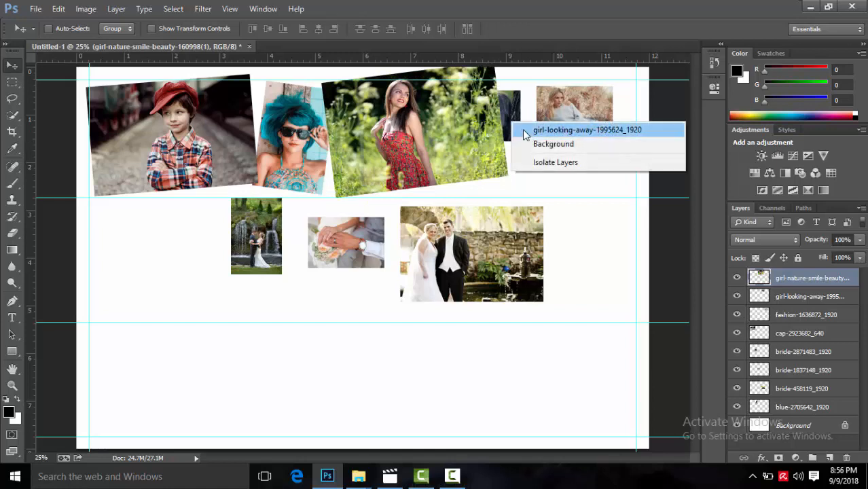
pyautogui.click(523, 129)
pyautogui.moveTo(522, 129); pyautogui.dragTo(579, 119)
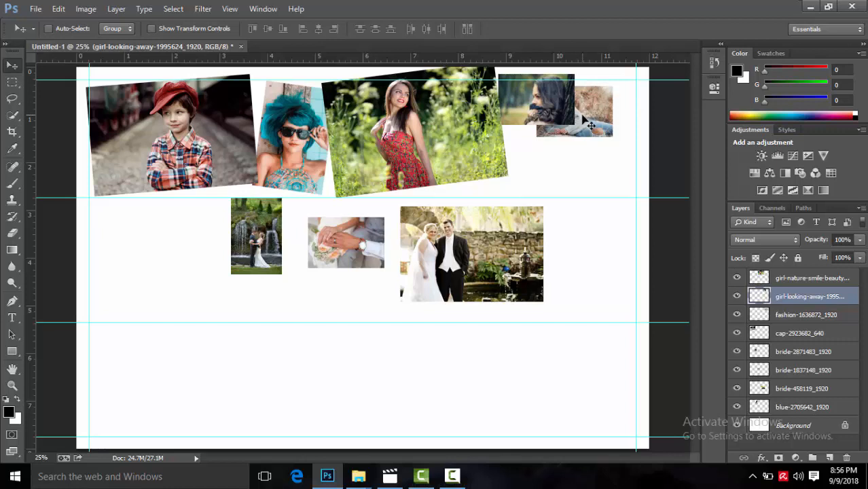
pyautogui.rightClick(583, 118)
pyautogui.click(590, 126)
pyautogui.moveTo(590, 126); pyautogui.dragTo(601, 282)
# Step: Scale the girl-looking-away photo to 182.5% and rotate it 7.33°, fitting it between the red-dress photo and the right guide
pyautogui.rightClick(545, 115)
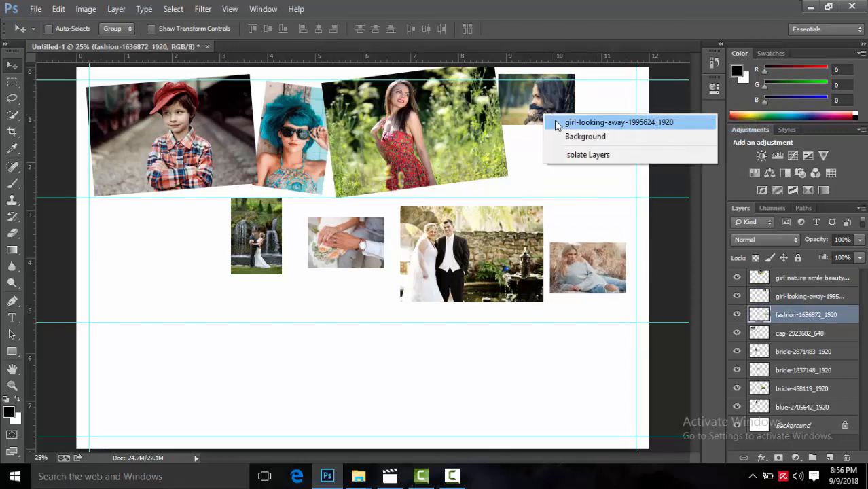
pyautogui.click(556, 123)
pyautogui.hotkey('ctrl', 't')
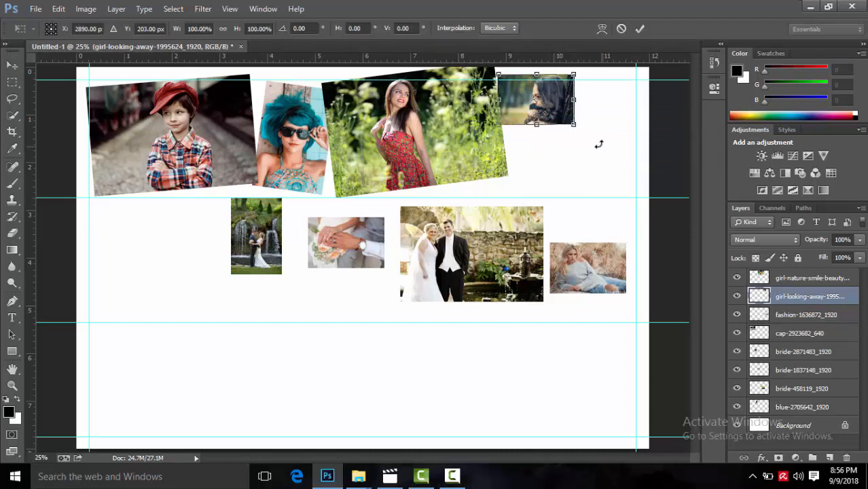
pyautogui.moveTo(575, 125); pyautogui.dragTo(618, 172)
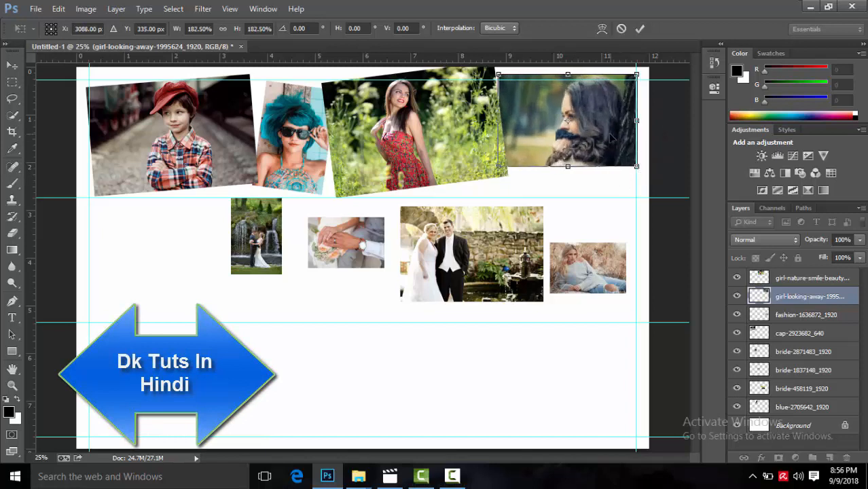
pyautogui.moveTo(612, 136)
pyautogui.mouseDown()
pyautogui.moveTo(602, 154)
pyautogui.moveTo(639, 156)
pyautogui.moveTo(617, 154)
pyautogui.moveTo(619, 144)
pyautogui.moveTo(613, 154)
pyautogui.mouseUp()
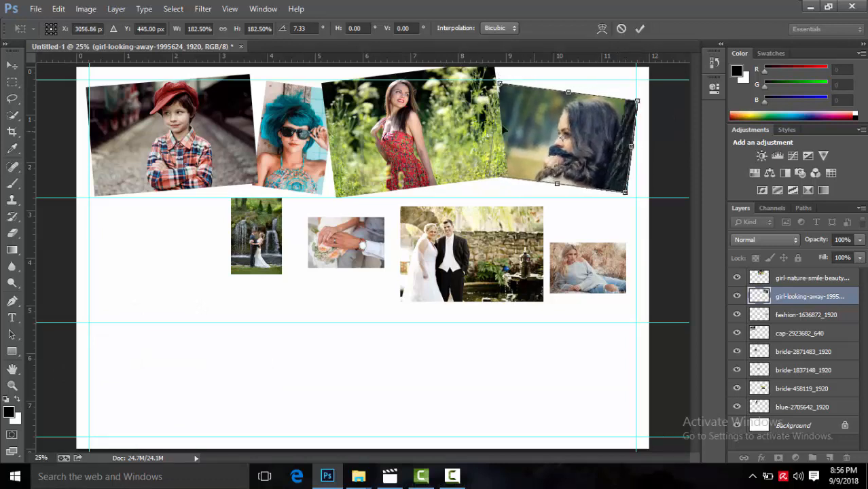
pyautogui.rightClick(447, 123)
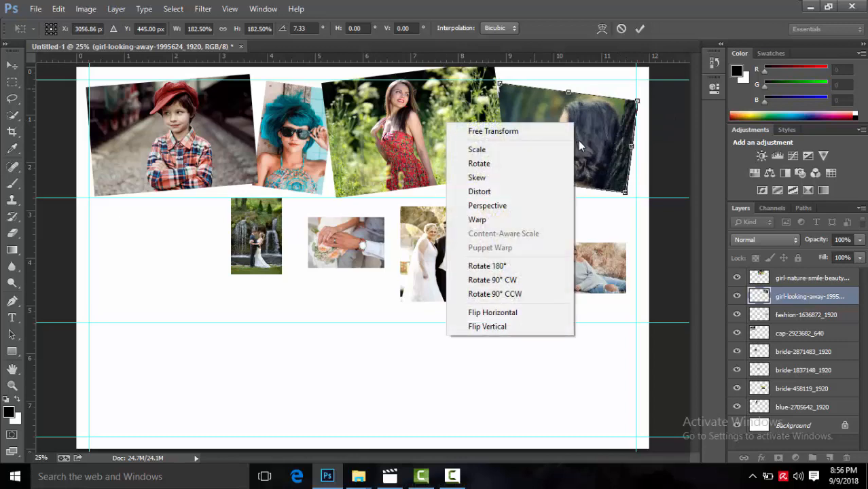
pyautogui.click(640, 29)
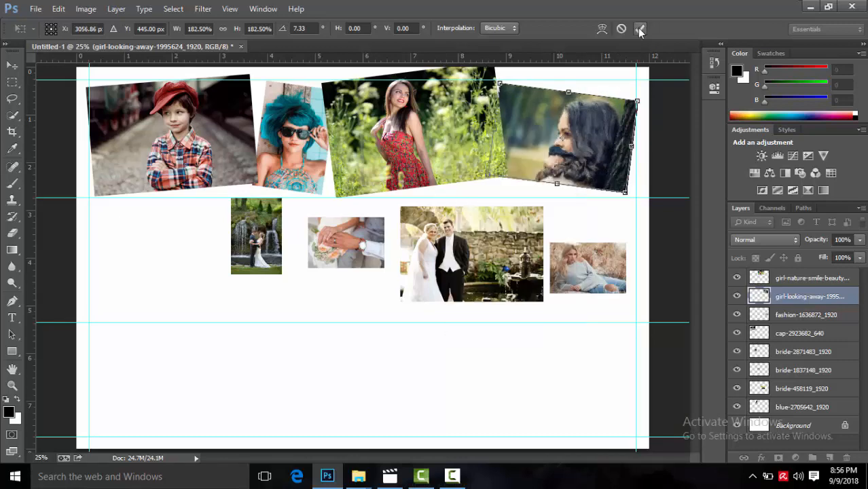
pyautogui.hotkey('ctrl', '-')
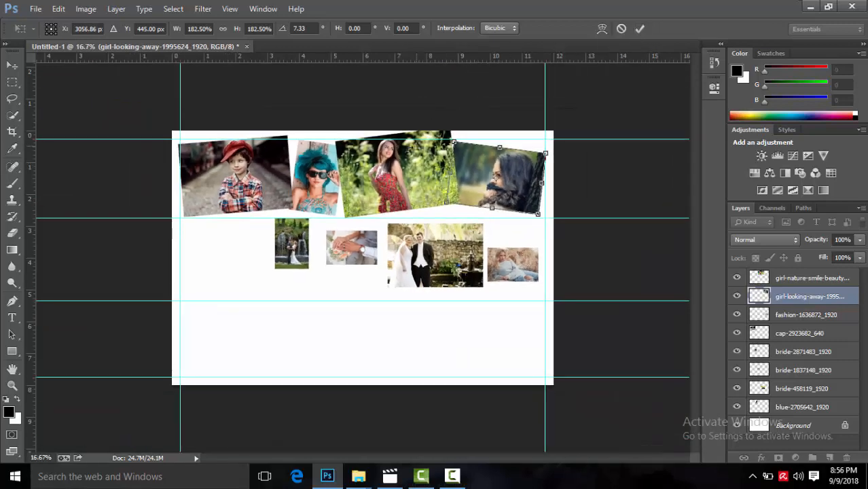
pyautogui.press('Return')
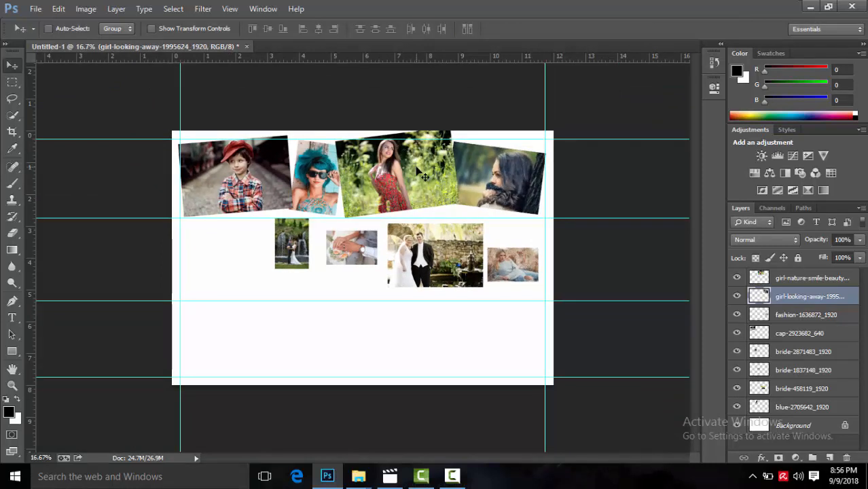
# Step: On the girl-nature-smile-beauty layer, draw a tall rectangular selection around the meadow area to the right of the woman in the red dress
pyautogui.rightClick(417, 171)
pyautogui.click(424, 174)
pyautogui.press('m')
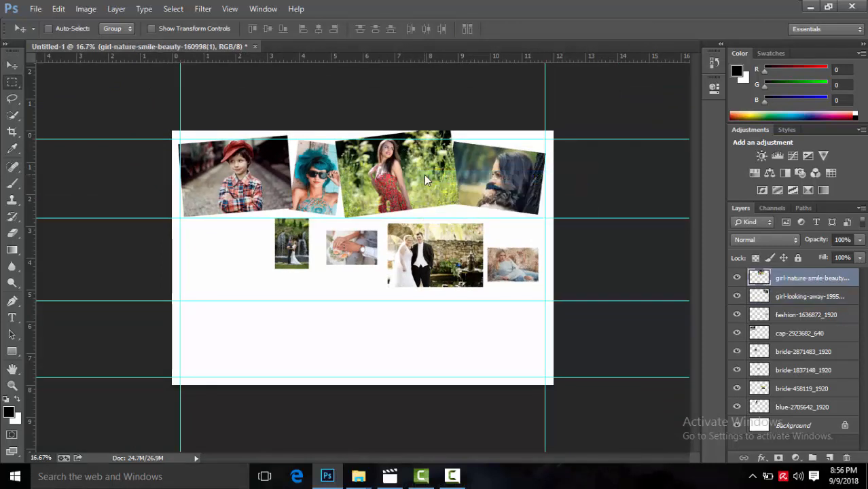
pyautogui.hotkey('ctrl', '+')
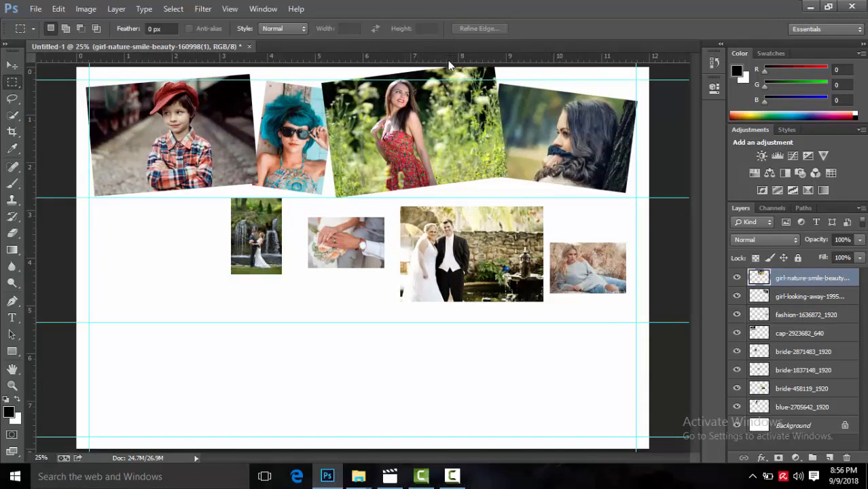
pyautogui.hotkey('ctrl', '-')
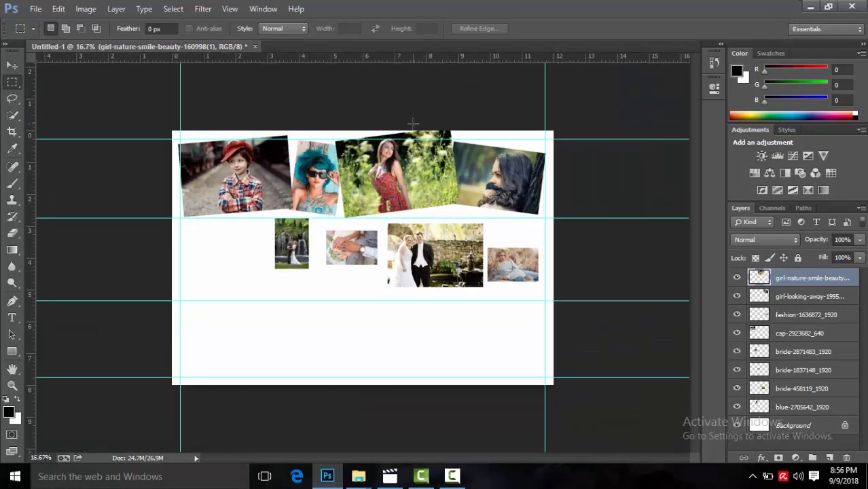
pyautogui.moveTo(414, 123); pyautogui.dragTo(483, 236)
# Step: Rotate the selection outline to -11.60° to match the photo's tilt, delete the enclosed part of the red-dress photo and deselect
pyautogui.rightClick(456, 193)
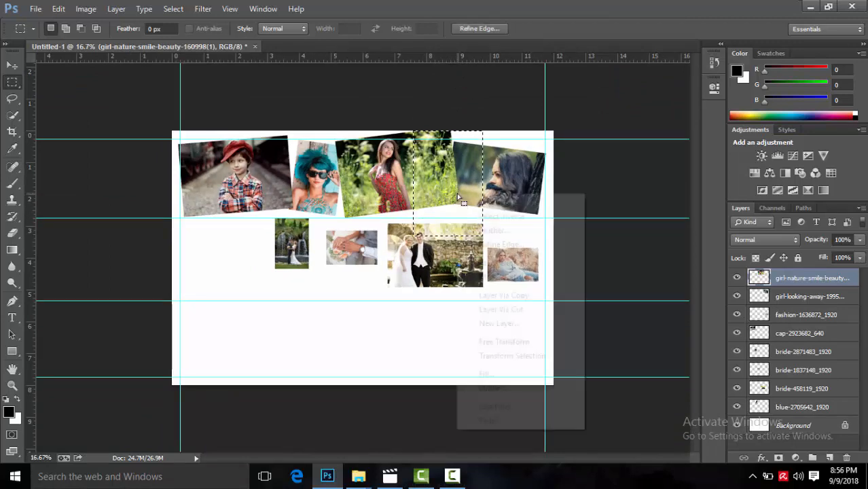
pyautogui.click(491, 356)
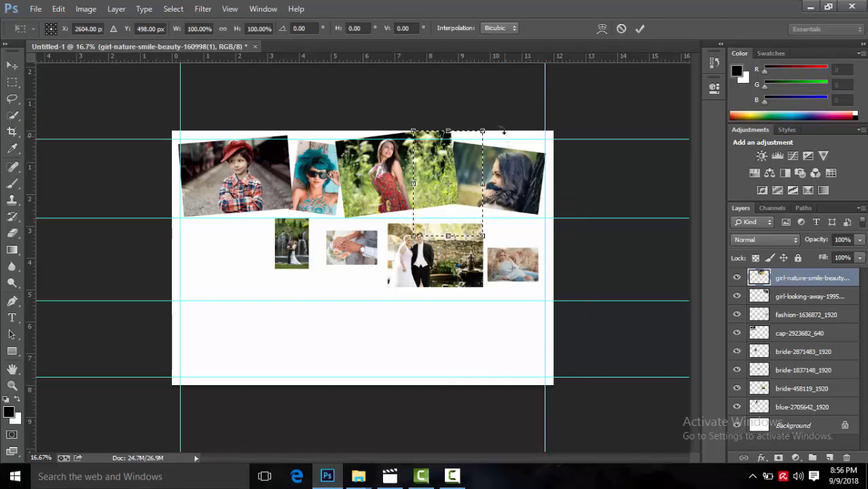
pyautogui.moveTo(500, 128)
pyautogui.mouseDown()
pyautogui.moveTo(511, 102)
pyautogui.moveTo(488, 121)
pyautogui.mouseUp()
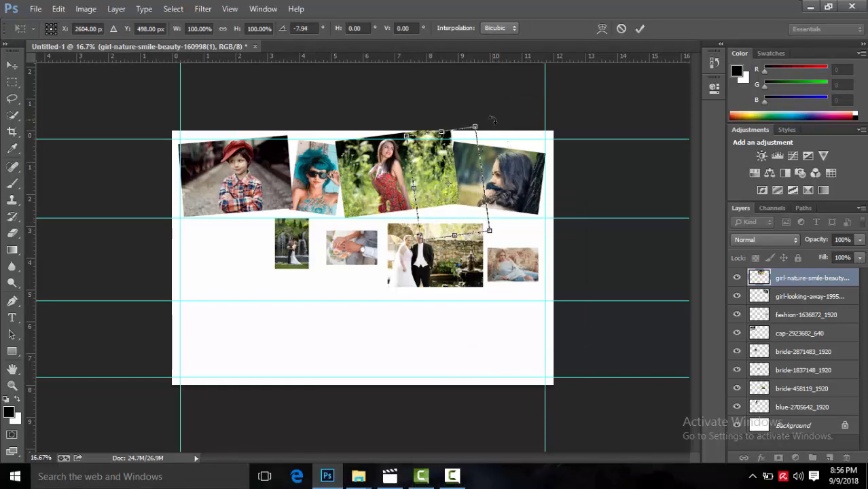
pyautogui.moveTo(446, 163); pyautogui.dragTo(445, 150)
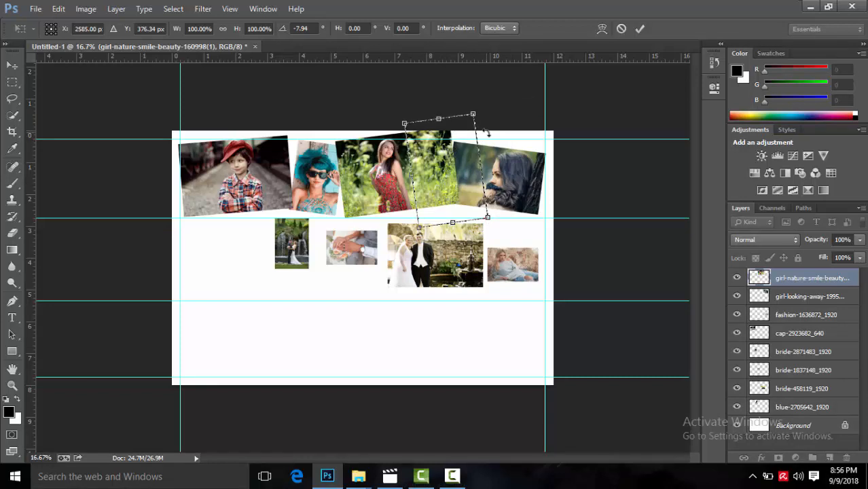
pyautogui.moveTo(487, 132); pyautogui.dragTo(485, 129)
pyautogui.moveTo(455, 153); pyautogui.dragTo(455, 143)
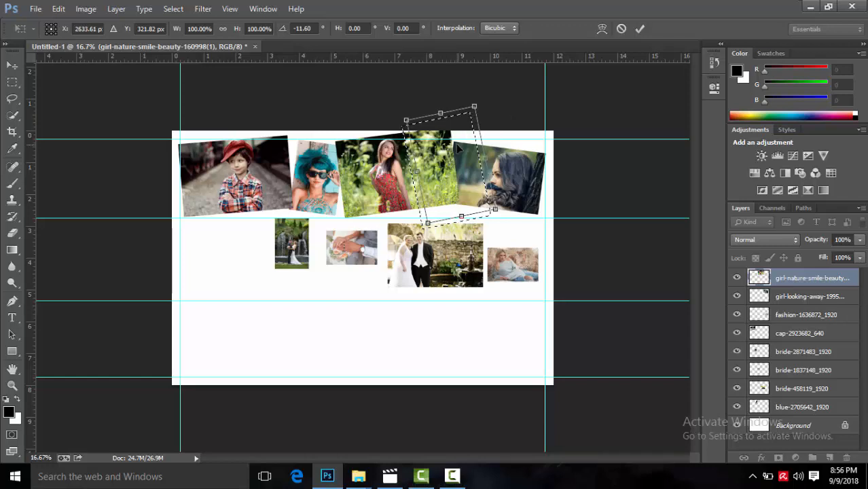
pyautogui.click(640, 29)
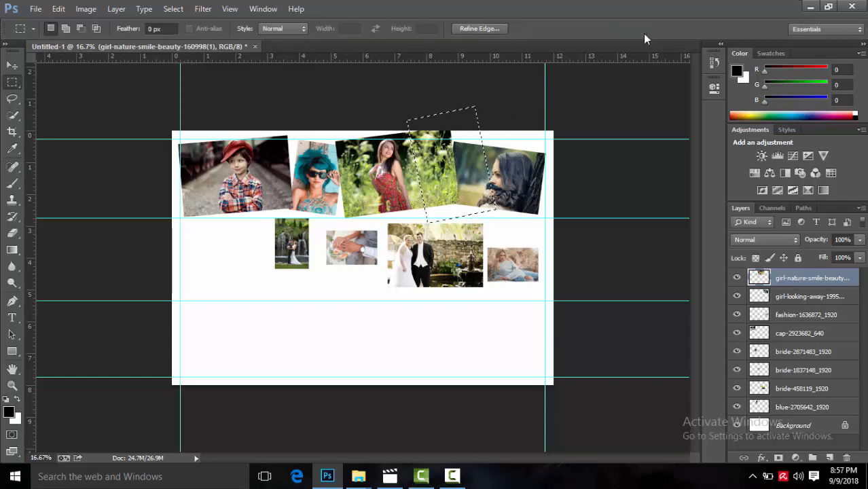
pyautogui.press('Delete')
pyautogui.hotkey('ctrl', 'd')
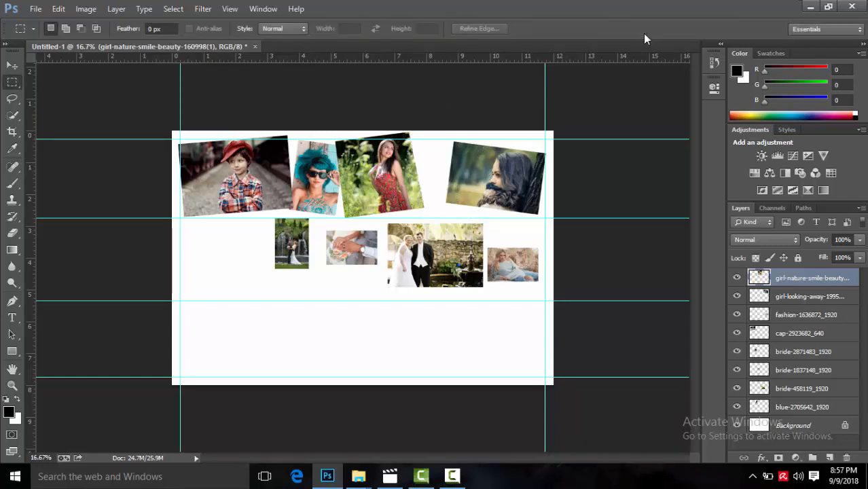
# Step: Enlarge the cropped red-dress photo slightly so its lower edge reaches just past the second horizontal guide
pyautogui.hotkey('ctrl', 't')
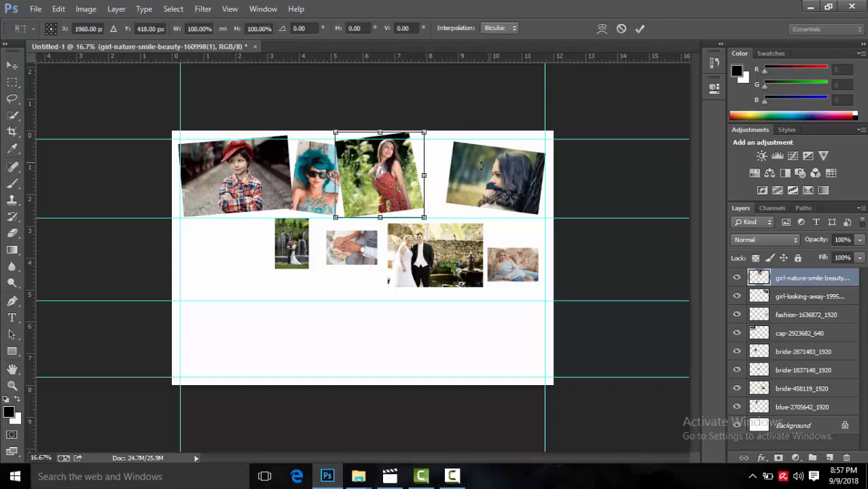
pyautogui.moveTo(433, 222); pyautogui.dragTo(436, 225)
pyautogui.hotkey('ctrl', 'z')
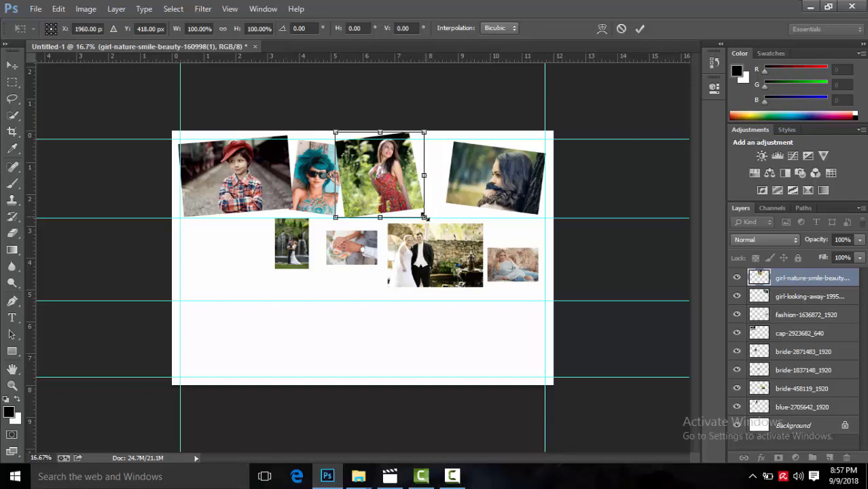
pyautogui.moveTo(424, 217); pyautogui.dragTo(428, 219)
pyautogui.press('Return')
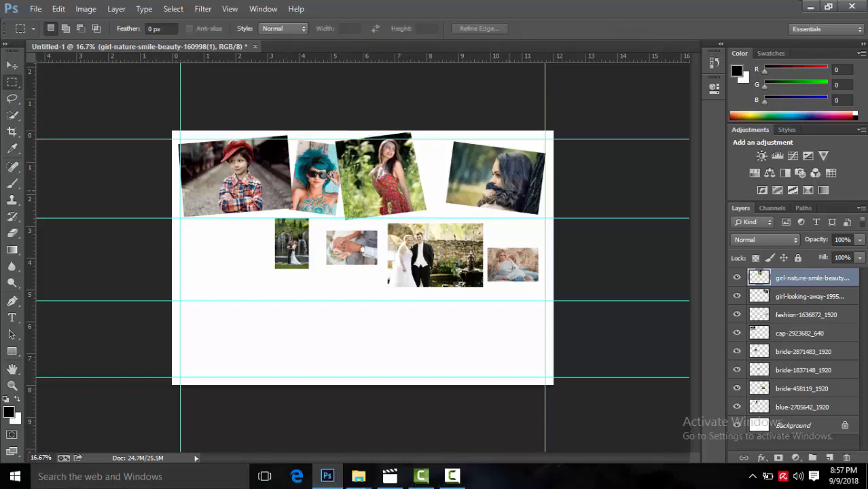
# Step: Move the girl-looking-away photo directly beside the cropped red-dress photo, scale it to about 116% and rotate it -5.63°
pyautogui.press('v')
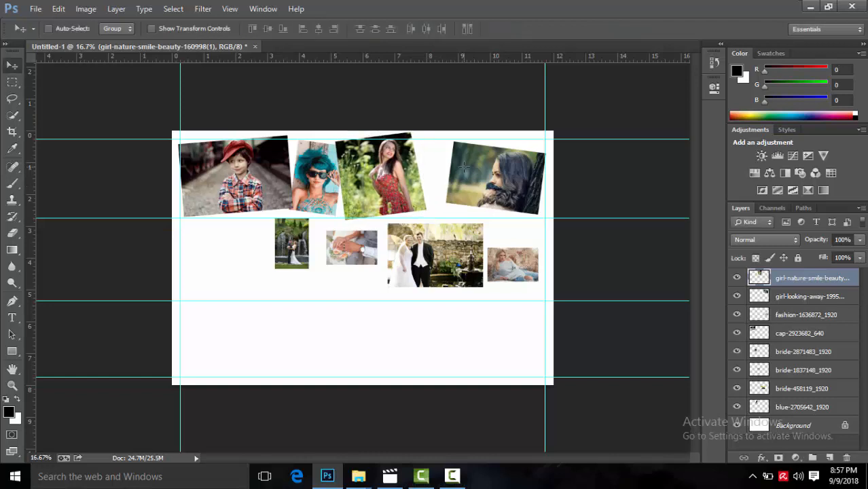
pyautogui.rightClick(462, 166)
pyautogui.click(485, 177)
pyautogui.moveTo(485, 177); pyautogui.dragTo(466, 187)
pyautogui.hotkey('ctrl', 't')
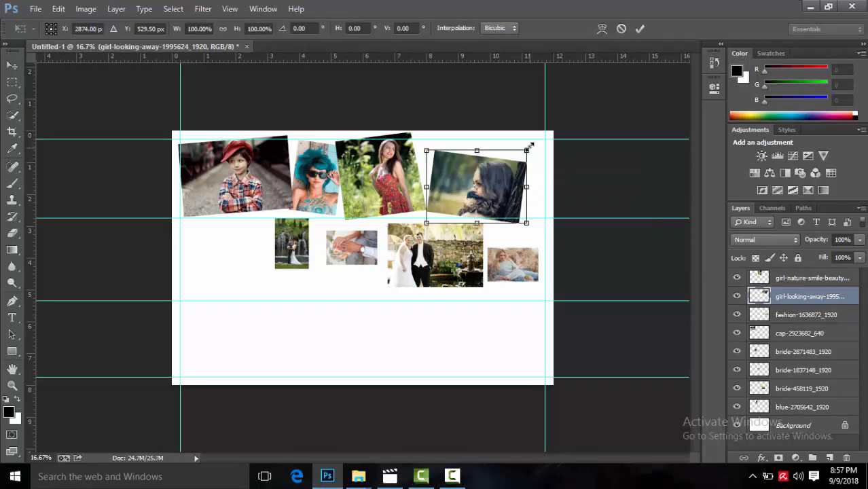
pyautogui.moveTo(530, 146); pyautogui.dragTo(549, 126)
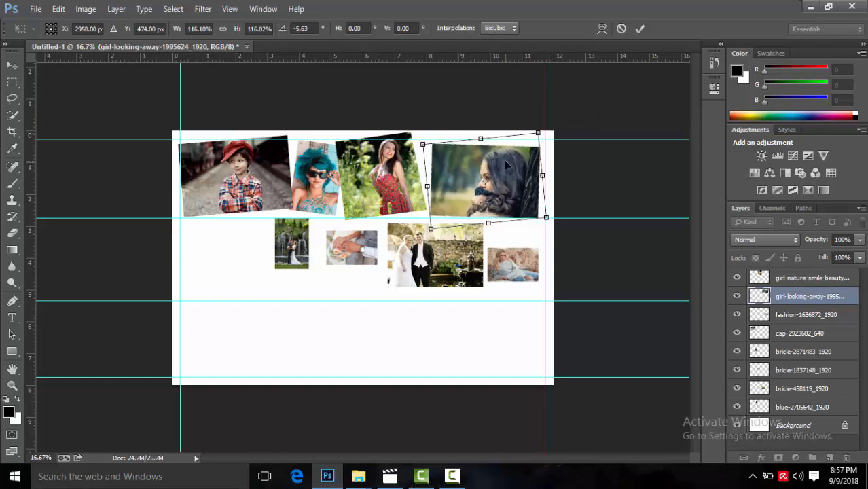
pyautogui.moveTo(504, 164); pyautogui.dragTo(503, 161)
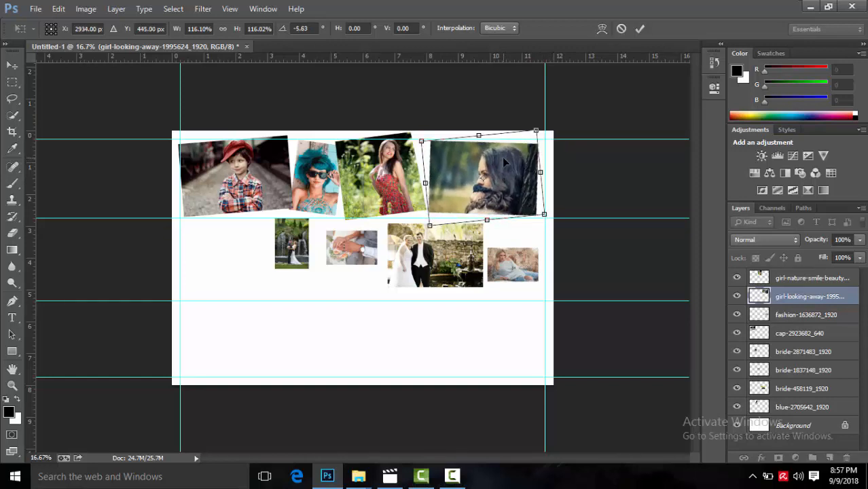
pyautogui.press('Return')
# Step: Scale the girl-looking-away photo by another 104% and tilt it 2.23° so it reaches the right guide
pyautogui.hotkey('ctrl', 't')
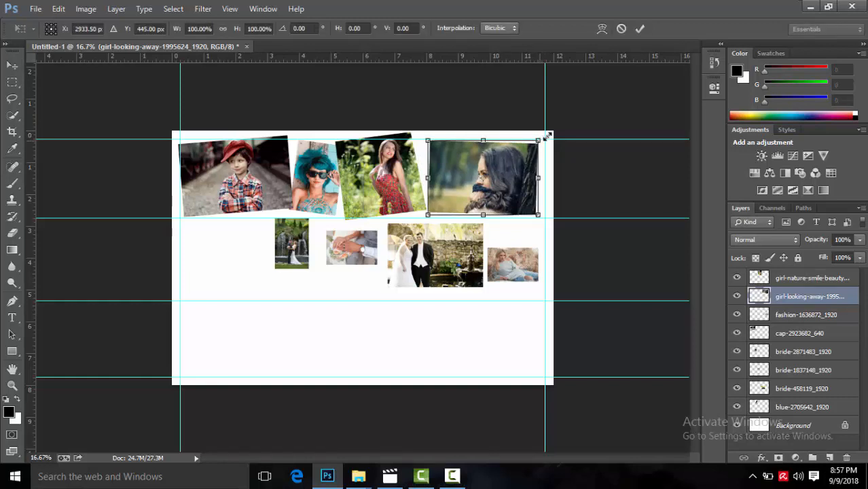
pyautogui.moveTo(541, 139); pyautogui.dragTo(557, 140)
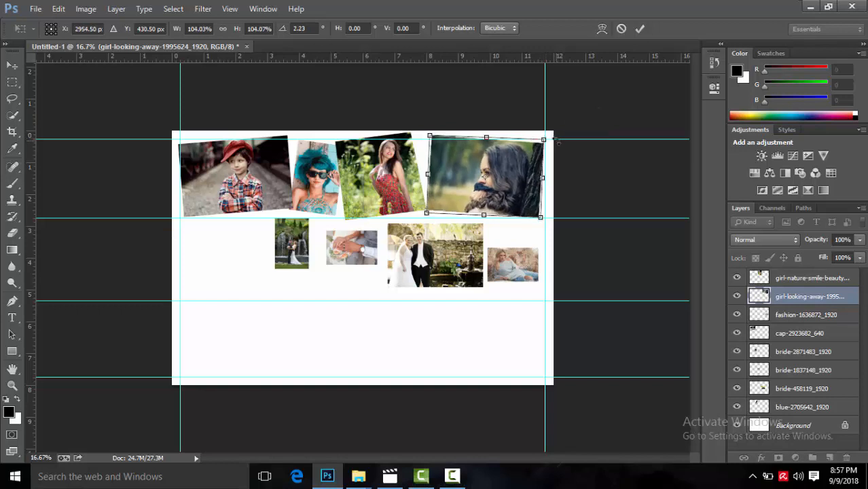
pyautogui.press('Return')
# Step: Shift the girl-nature-smile-beauty photo slightly right, between the blue-haired woman's photo and the girl-looking-away photo
pyautogui.rightClick(390, 176)
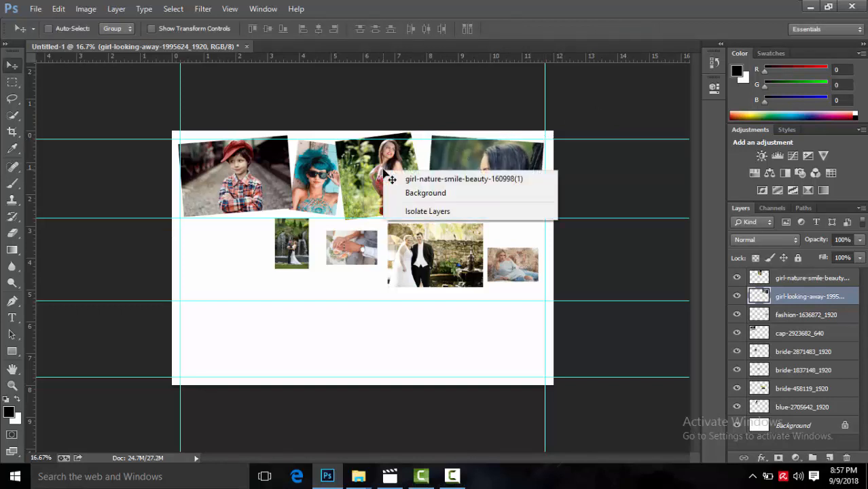
pyautogui.click(394, 180)
pyautogui.moveTo(393, 179); pyautogui.dragTo(398, 181)
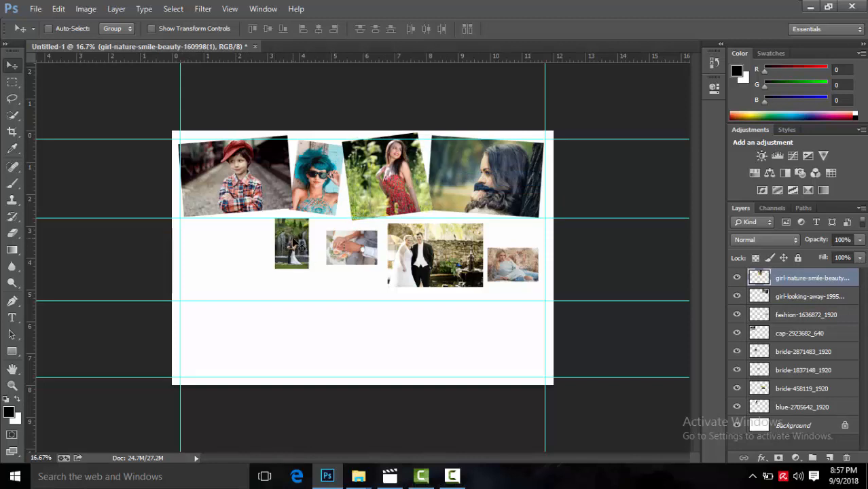
# Step: Move the bride-2871483_1920 photo to the start of the second row and scale it to about 166%, spanning the row's two guides
pyautogui.rightClick(294, 242)
pyautogui.click(303, 249)
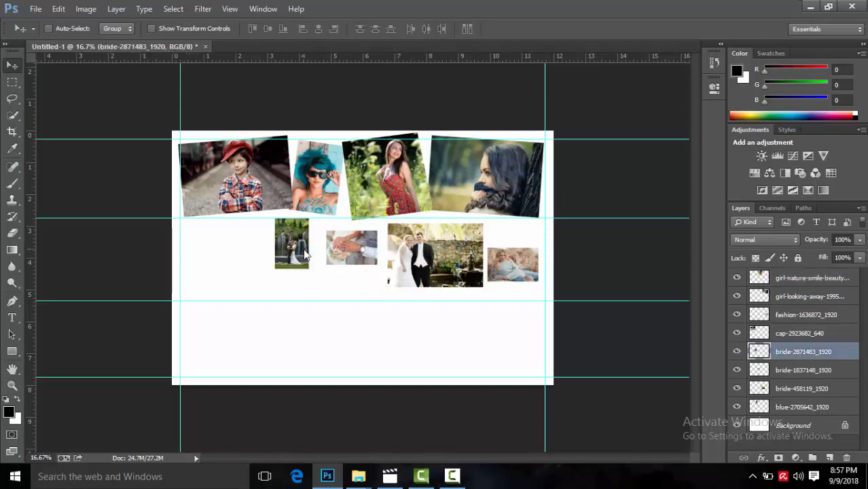
pyautogui.hotkey('ctrl', 't')
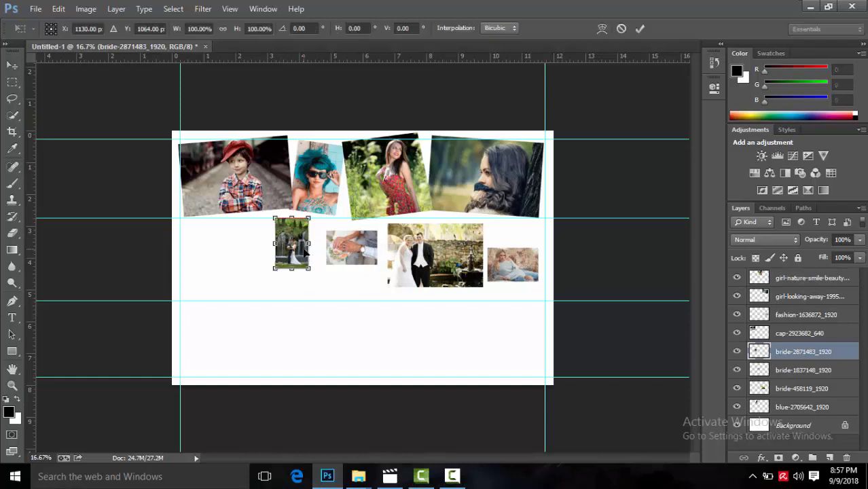
pyautogui.moveTo(304, 254); pyautogui.dragTo(252, 295)
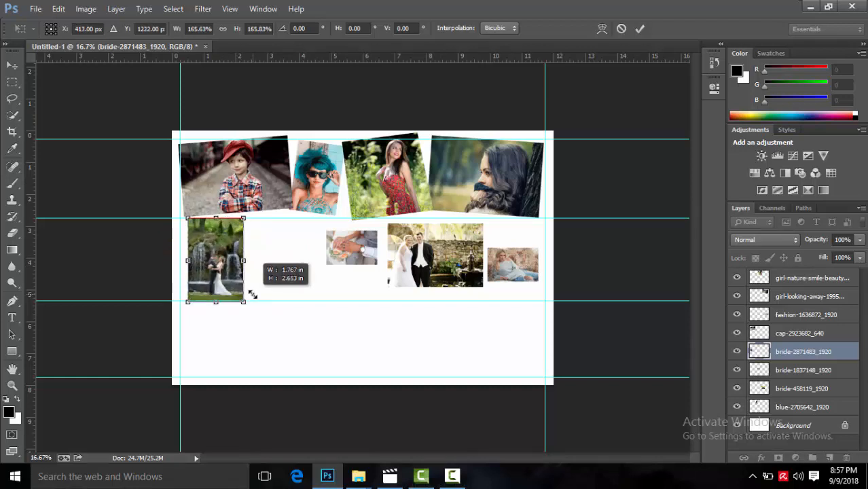
pyautogui.press('Return')
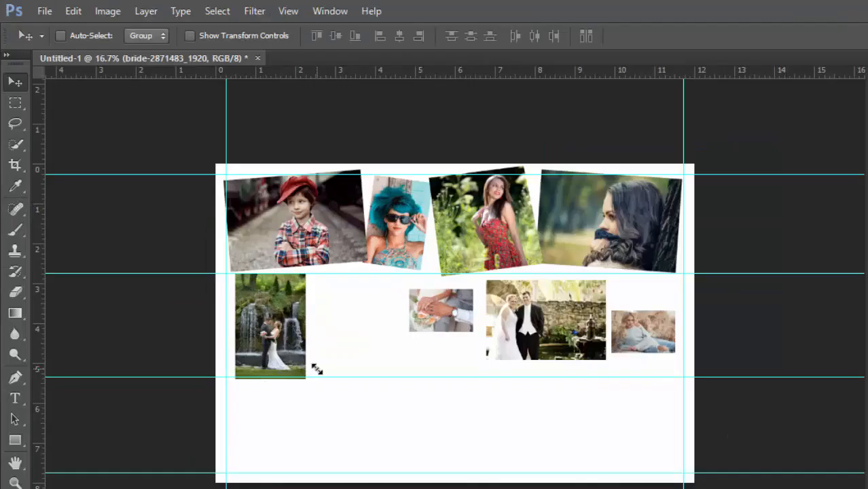
# Step: Cut off the upper strip of the bride-2871483_1920 photo above the waterfall with a rectangular selection, and deselect
pyautogui.press('m')
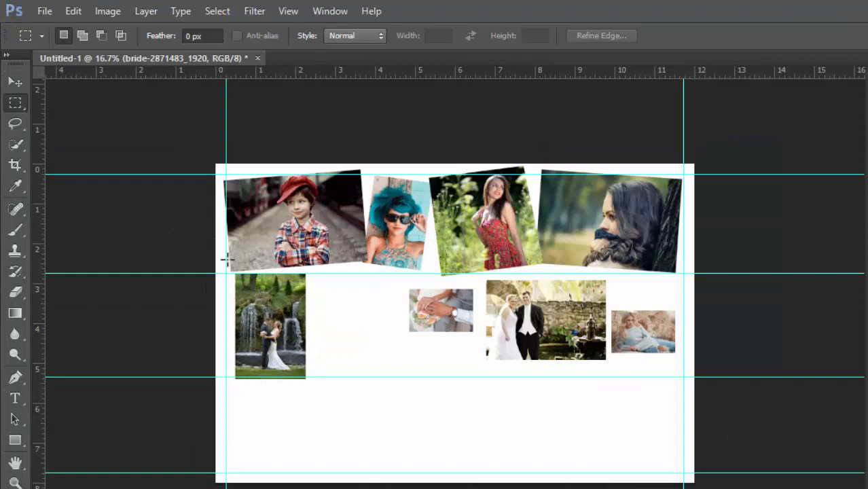
pyautogui.moveTo(216, 253); pyautogui.dragTo(325, 305)
pyautogui.press('Delete')
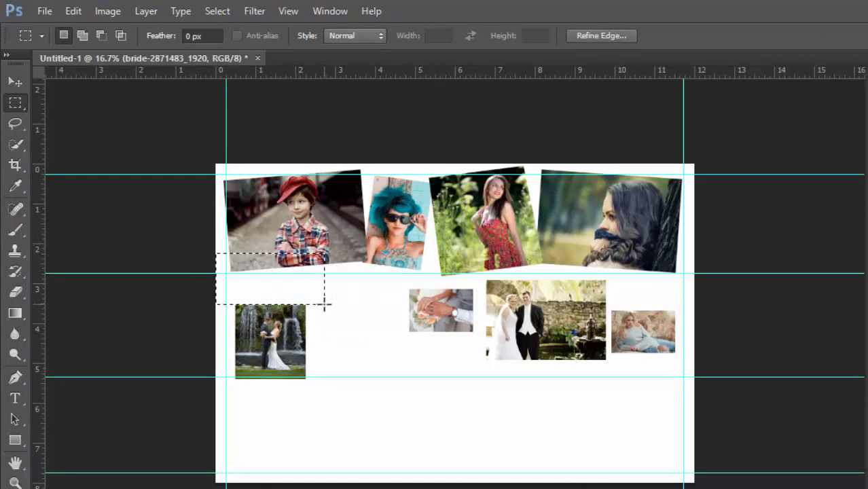
pyautogui.hotkey('ctrl', 'd')
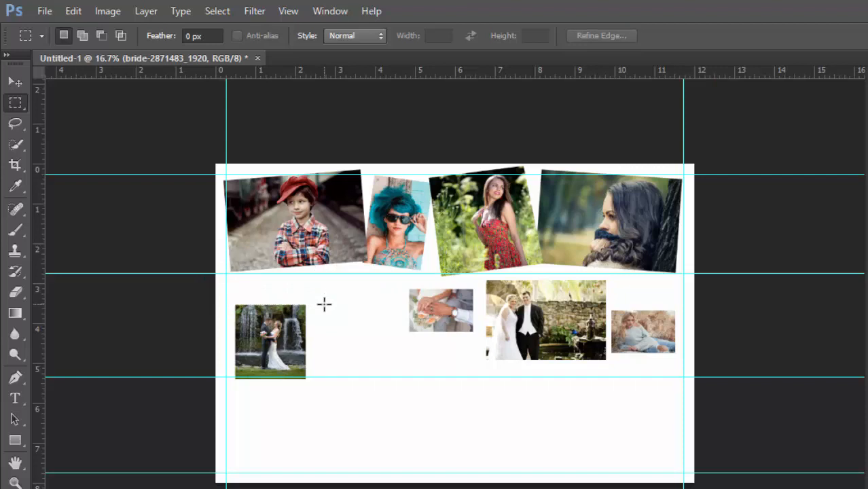
# Step: Scale the cropped waterfall couple photo to about 149%, rotate it 2.86° and fit it at the start of the second row
pyautogui.hotkey('ctrl', 't')
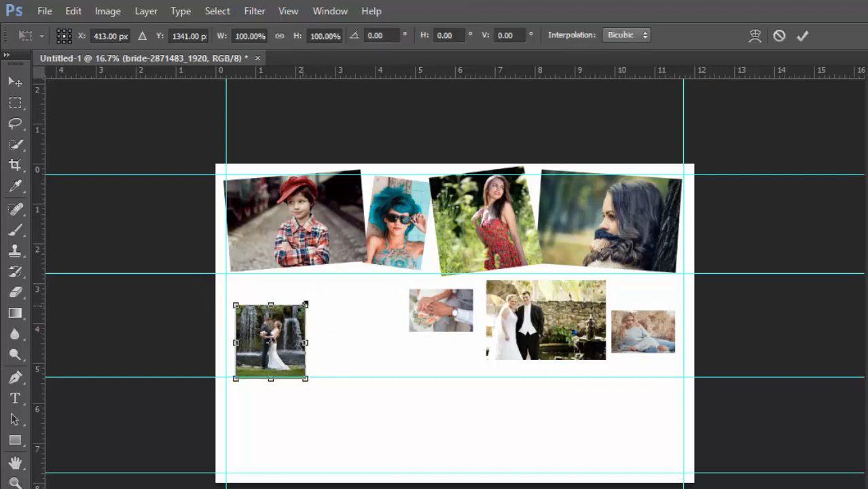
pyautogui.moveTo(331, 286); pyautogui.dragTo(360, 275)
pyautogui.moveTo(310, 294); pyautogui.dragTo(306, 297)
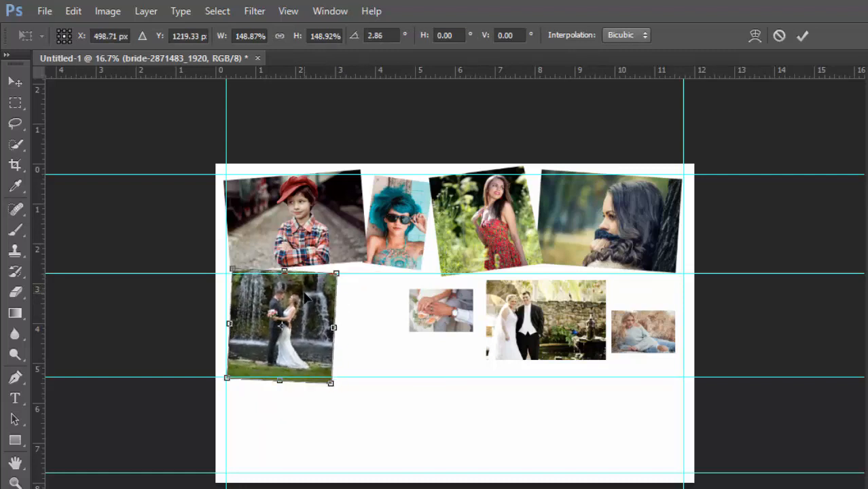
pyautogui.press('Return')
# Step: Delete the right strip of the bride-458119_1920 photo, including the fountain, with a rectangular selection
pyautogui.press('m')
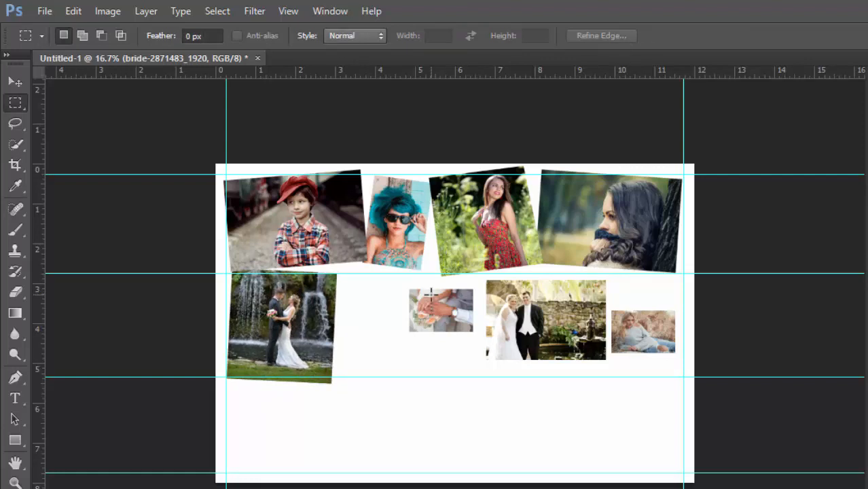
pyautogui.press('v')
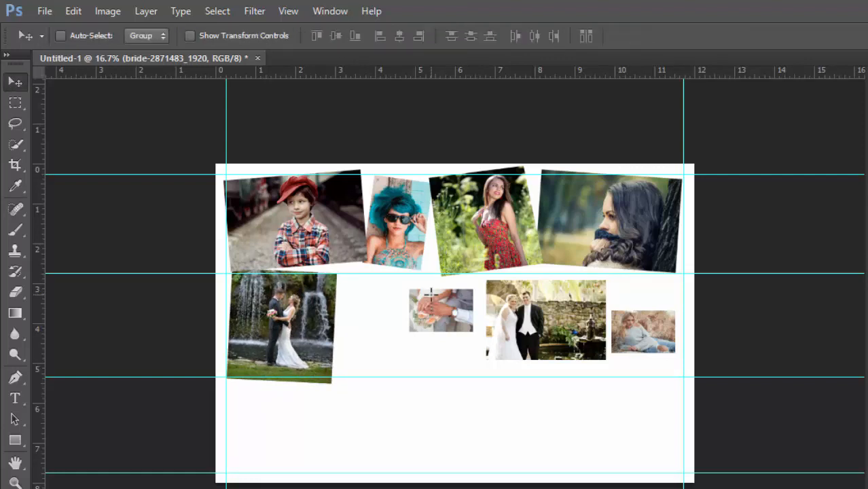
pyautogui.rightClick(522, 318)
pyautogui.click(524, 323)
pyautogui.press('m')
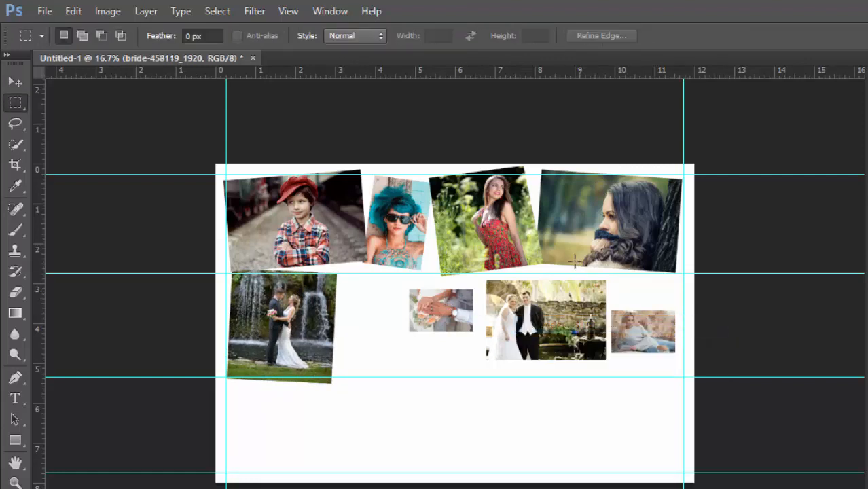
pyautogui.moveTo(566, 260); pyautogui.dragTo(611, 446)
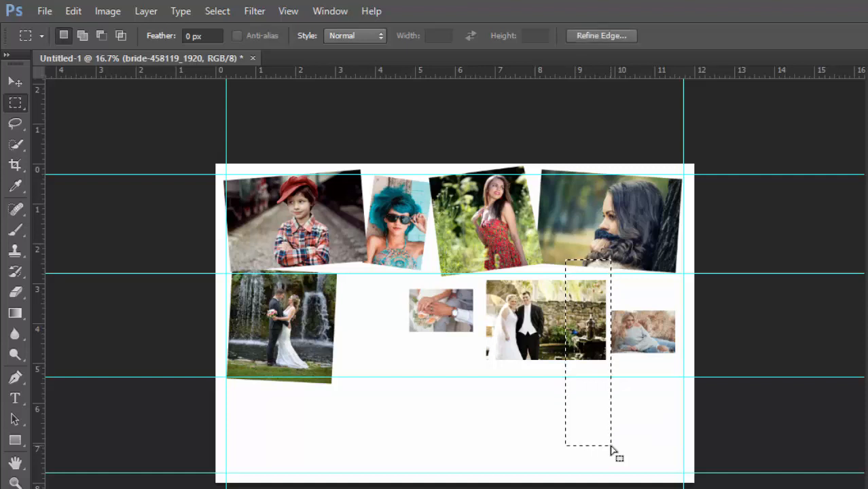
pyautogui.press('Delete')
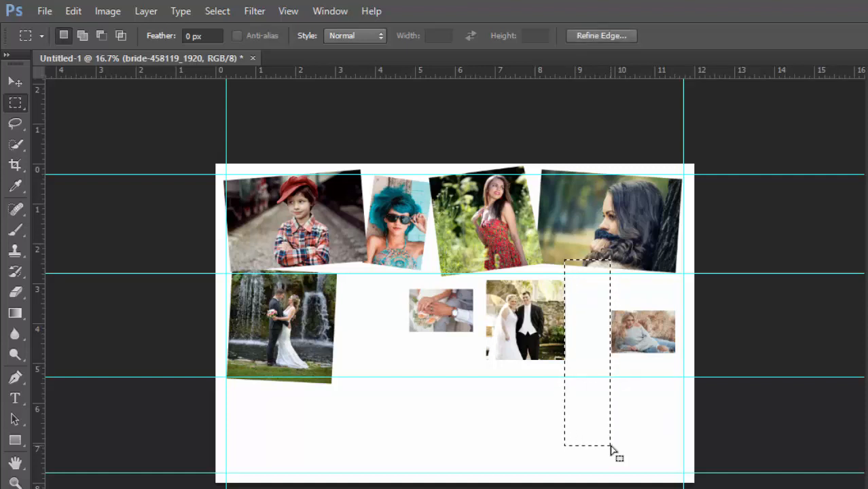
# Step: Trim another strip off the bride-458119_1920 photo's right side by shifting the rectangular selection left and deleting, then deselect
pyautogui.hotkey('shift', 'Left')
pyautogui.hotkey('shift', 'Left')
pyautogui.hotkey('shift', 'Left')
pyautogui.hotkey('shift', 'Left')
pyautogui.hotkey('shift', 'Left')
pyautogui.hotkey('shift', 'Left')
pyautogui.hotkey('shift', 'Left')
pyautogui.hotkey('shift', 'Left')
pyautogui.press('Delete')
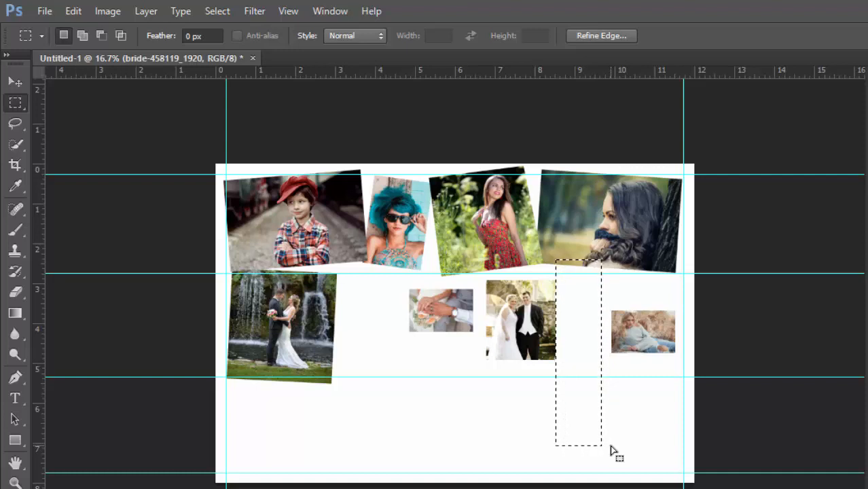
pyautogui.hotkey('ctrl', 'd')
# Step: Move the trimmed bride-458119_1920 photo beside the waterfall couple, tilt it counterclockwise and scale it to about 134% to span the second row
pyautogui.hotkey('ctrl', 't')
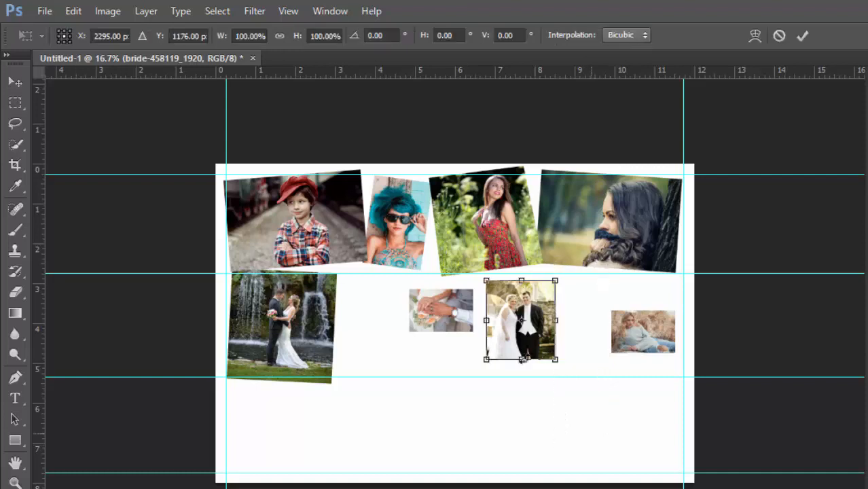
pyautogui.moveTo(521, 318); pyautogui.dragTo(375, 309)
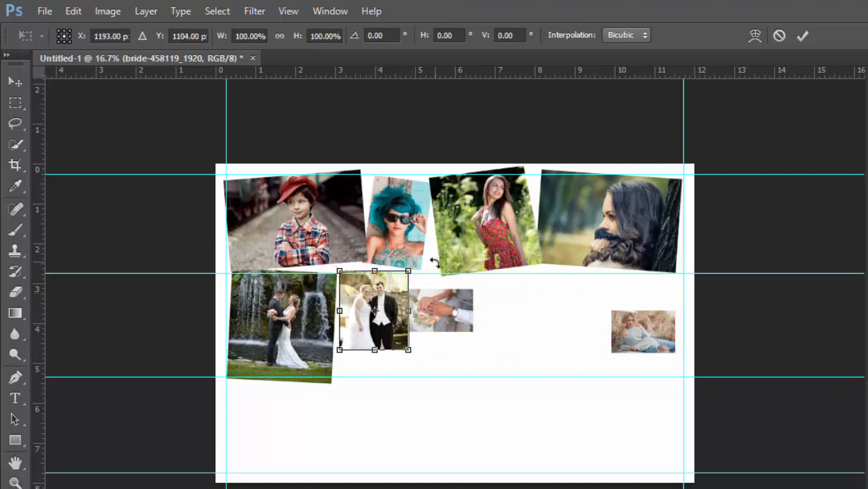
pyautogui.moveTo(435, 265); pyautogui.dragTo(425, 260)
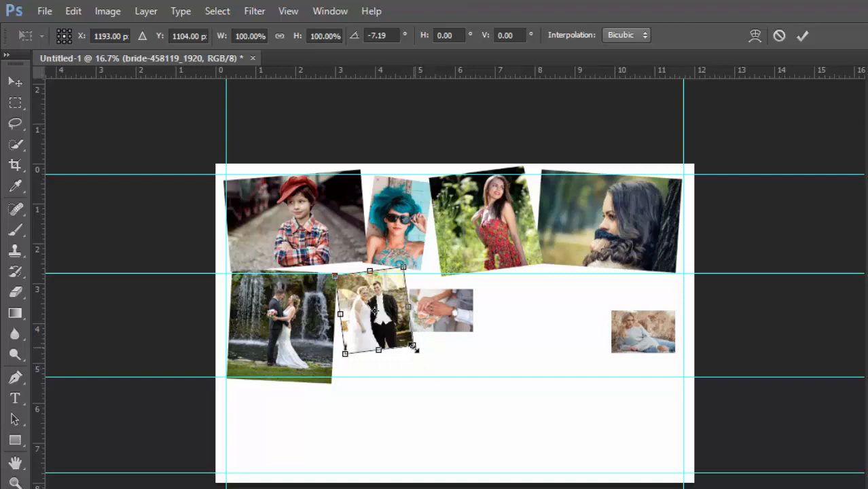
pyautogui.moveTo(421, 354); pyautogui.dragTo(432, 382)
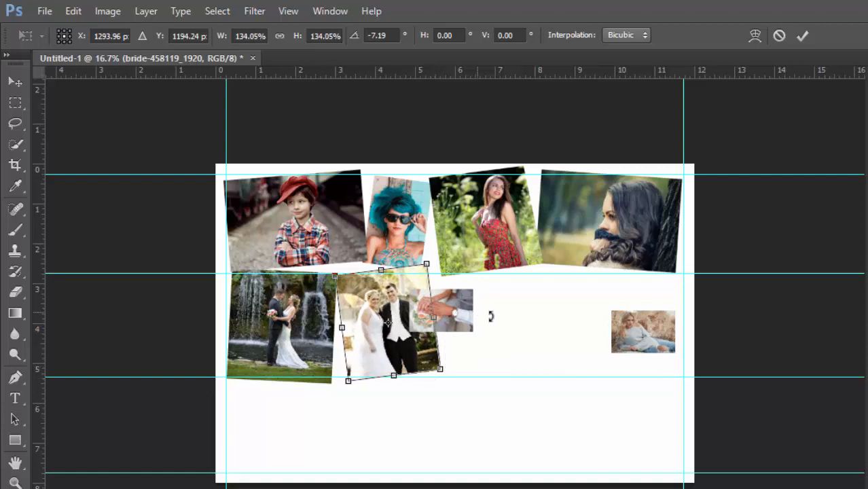
pyautogui.moveTo(496, 320)
pyautogui.mouseDown()
pyautogui.moveTo(496, 330)
pyautogui.moveTo(496, 321)
pyautogui.mouseUp()
pyautogui.press('Return')
pyautogui.press('m')
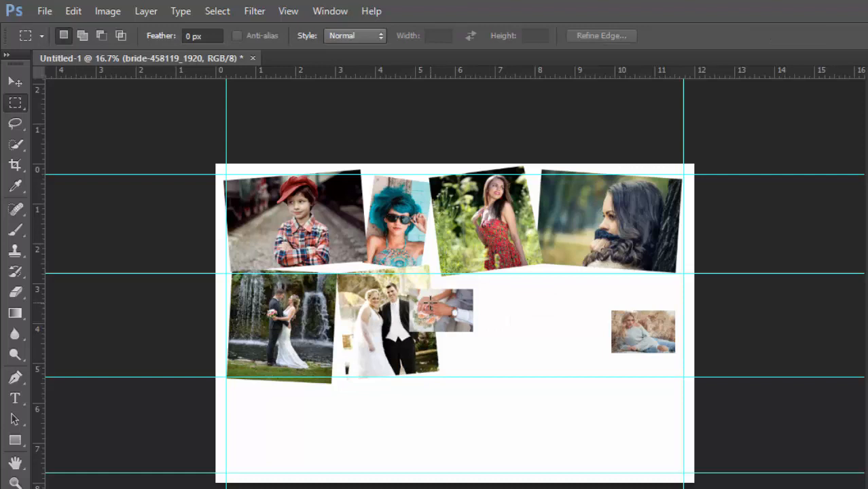
# Step: Scale the bride-1837148_1920 hands photo to about 209%, tilt it slightly clockwise and place it third in the second row
pyautogui.press('v')
pyautogui.rightClick(451, 311)
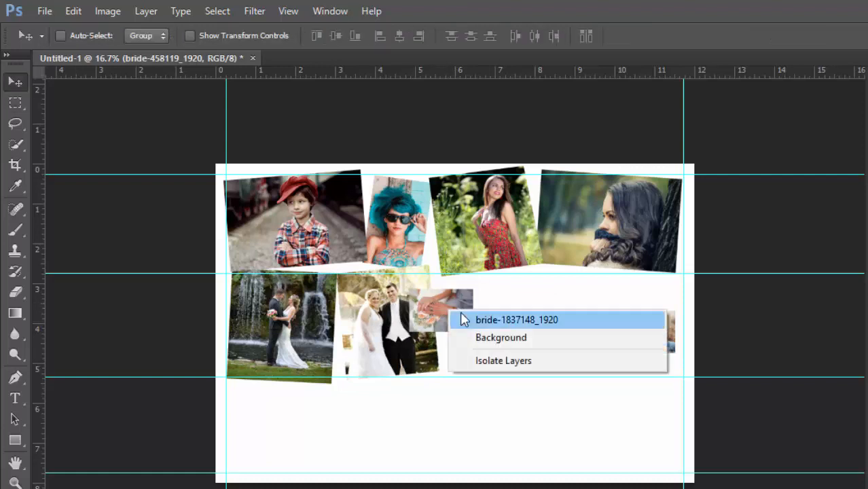
pyautogui.click(516, 319)
pyautogui.hotkey('ctrl', 't')
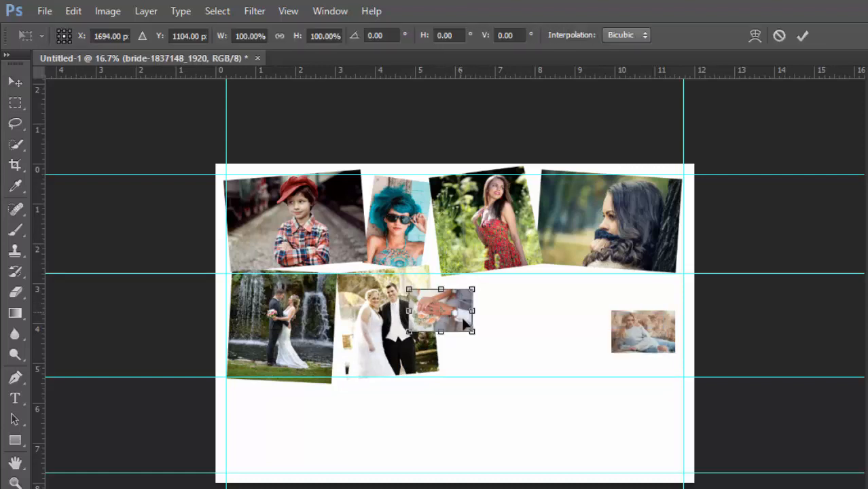
pyautogui.moveTo(474, 330); pyautogui.dragTo(548, 367)
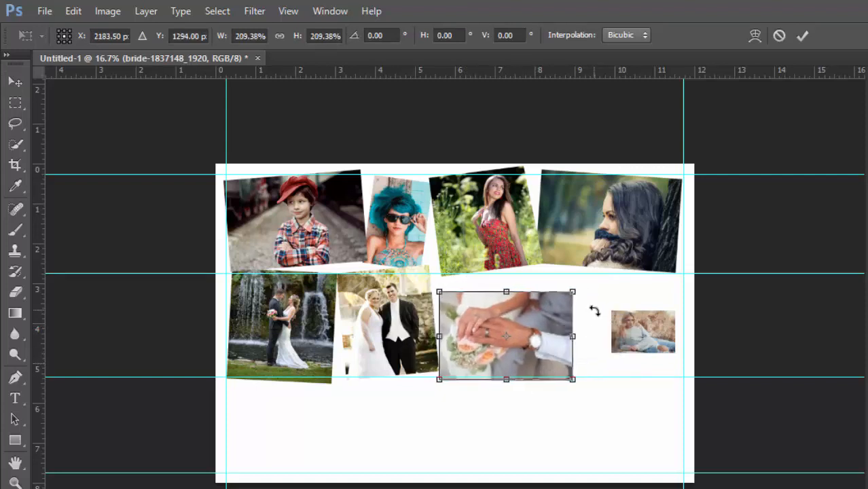
pyautogui.moveTo(595, 311); pyautogui.dragTo(564, 313)
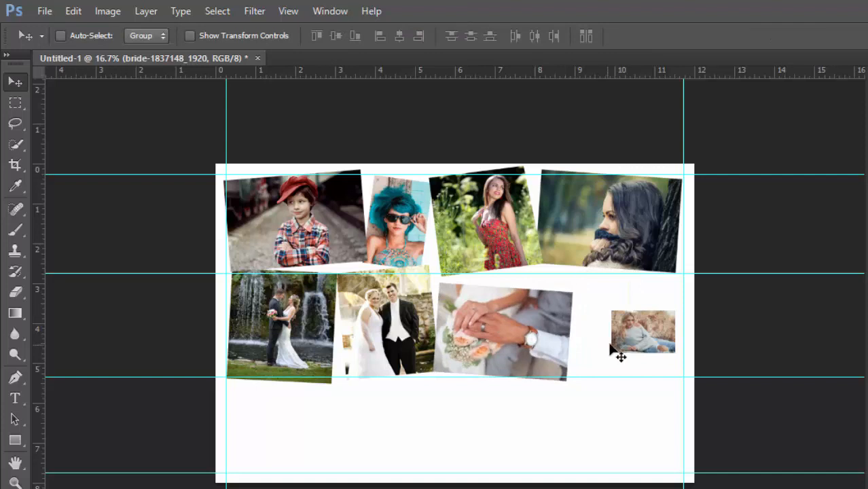
# Step: Tilt the fashion-1636872_1920 photo about -3.4° and enlarge it to fill the end of the second row, slightly overlapping the hands photo
pyautogui.rightClick(633, 330)
pyautogui.click(646, 344)
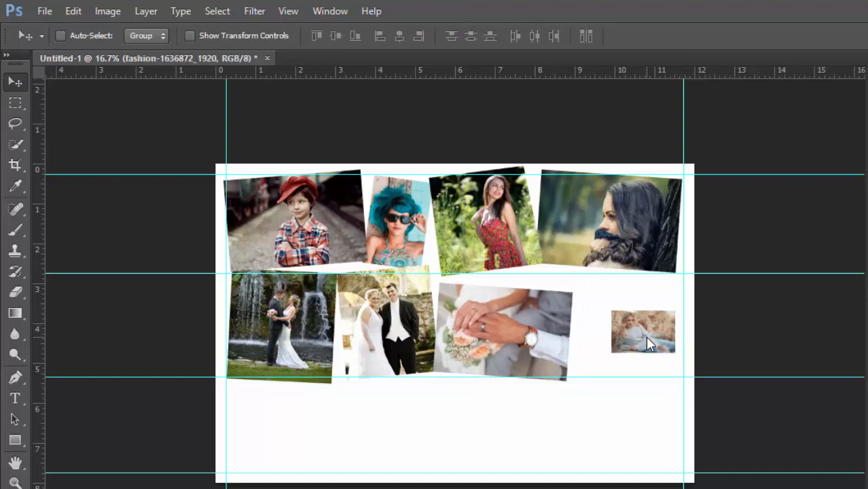
pyautogui.hotkey('ctrl', 't')
pyautogui.moveTo(691, 307); pyautogui.dragTo(689, 301)
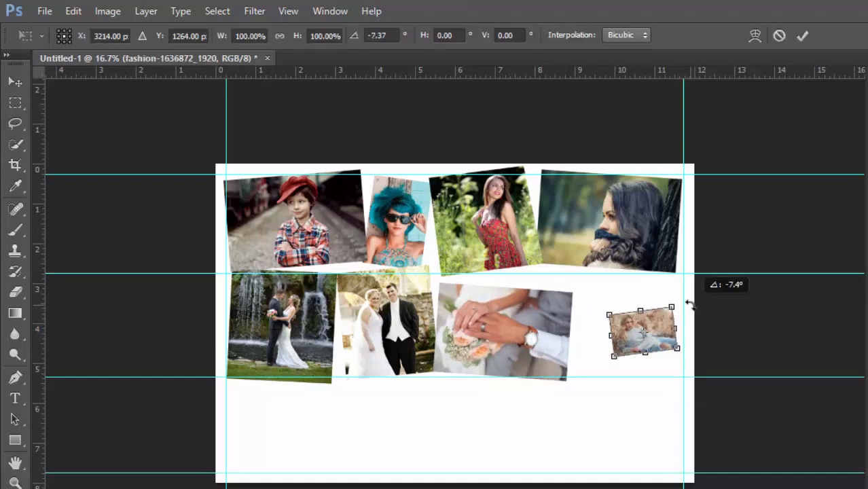
pyautogui.moveTo(639, 317); pyautogui.dragTo(604, 300)
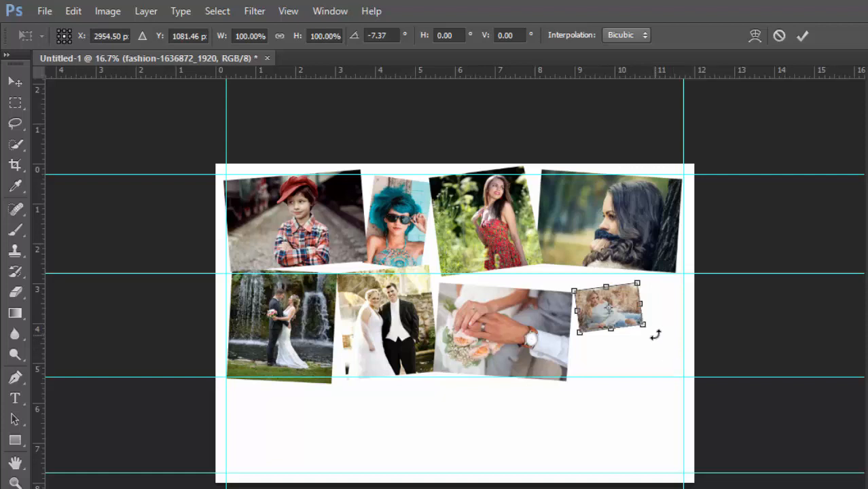
pyautogui.moveTo(618, 319); pyautogui.dragTo(626, 364)
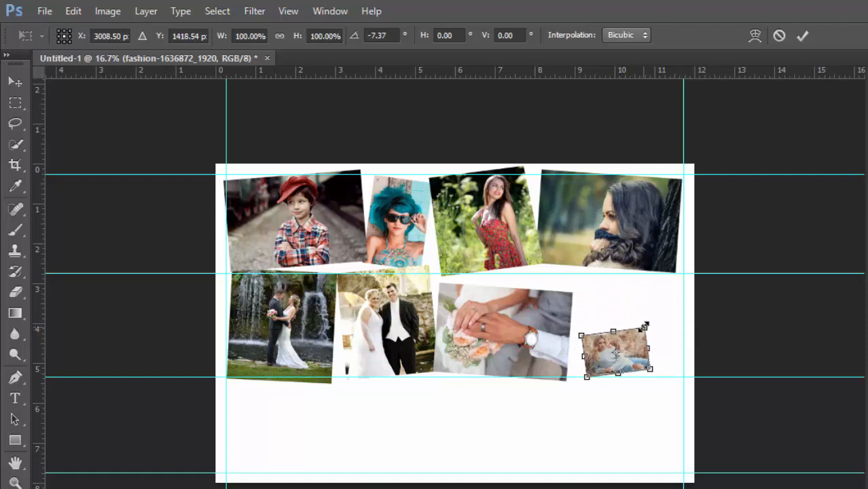
pyautogui.moveTo(645, 325); pyautogui.dragTo(689, 287)
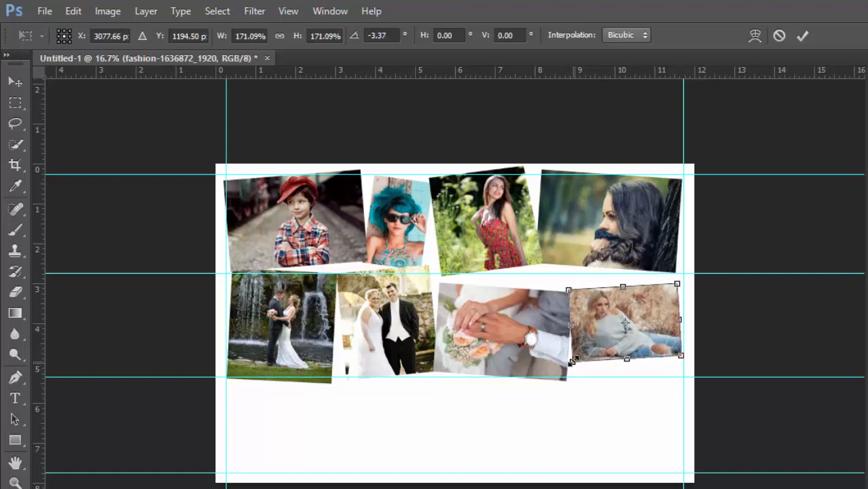
pyautogui.moveTo(572, 364); pyautogui.dragTo(557, 375)
pyautogui.press('Return')
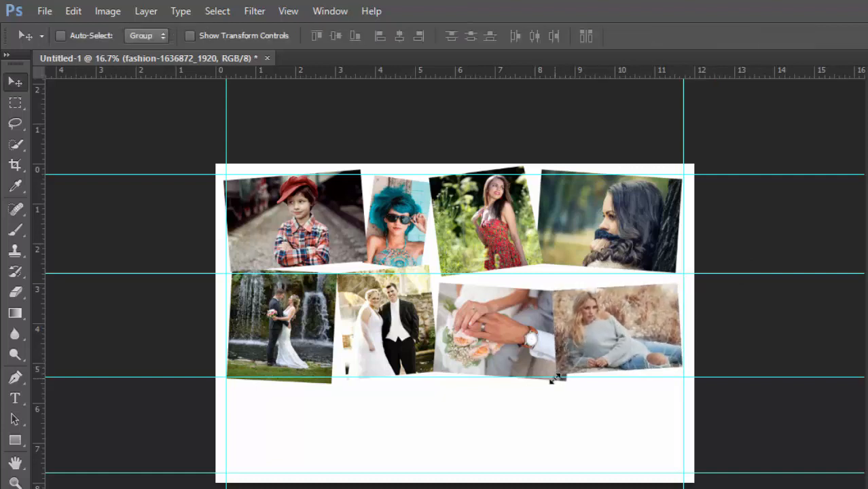
# Step: Nudge the bride-1837148_1920 hands photo slightly left toward the wedding couple photo
pyautogui.rightClick(514, 343)
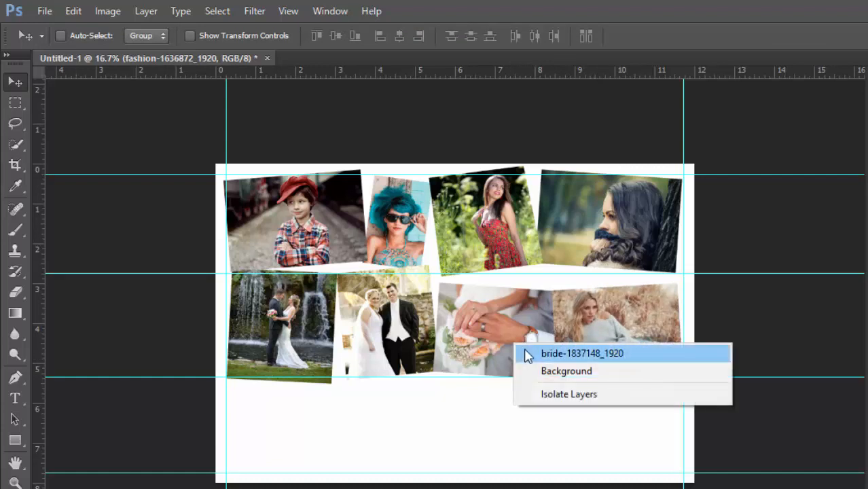
pyautogui.click(525, 352)
pyautogui.moveTo(524, 349); pyautogui.dragTo(519, 348)
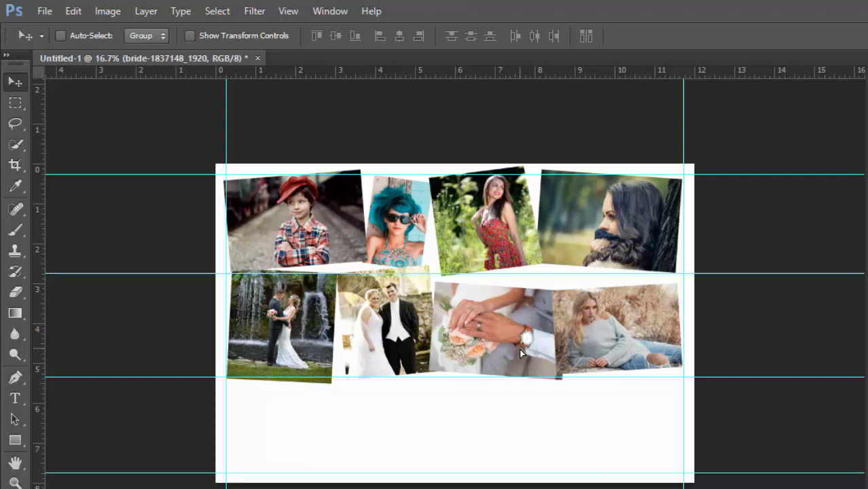
# Step: Cut off the left strip of the bride-1837148_1920 photo with a rectangular selection rotated 5.14° to match its tilt, and deselect
pyautogui.press('m')
pyautogui.moveTo(401, 251); pyautogui.dragTo(444, 389)
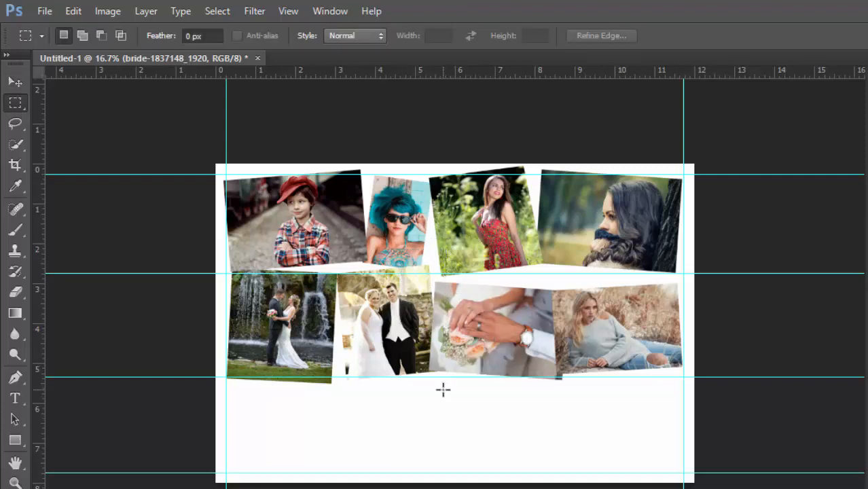
pyautogui.rightClick(427, 345)
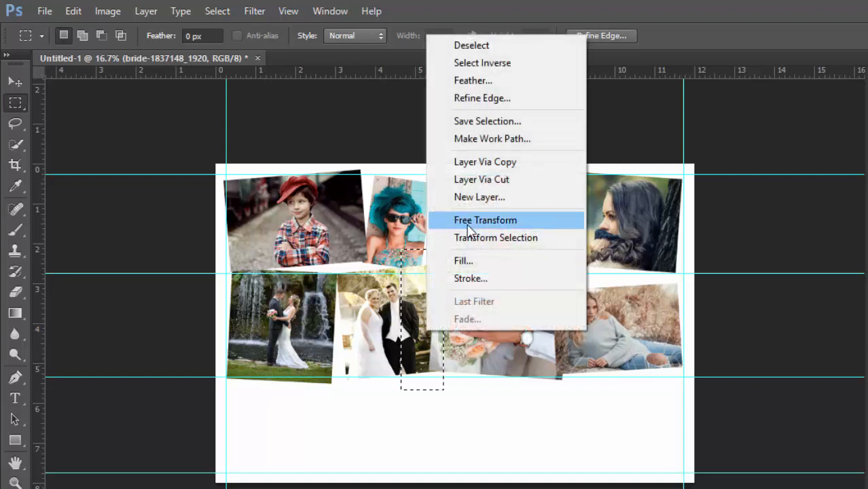
pyautogui.click(468, 235)
pyautogui.moveTo(468, 230); pyautogui.dragTo(483, 250)
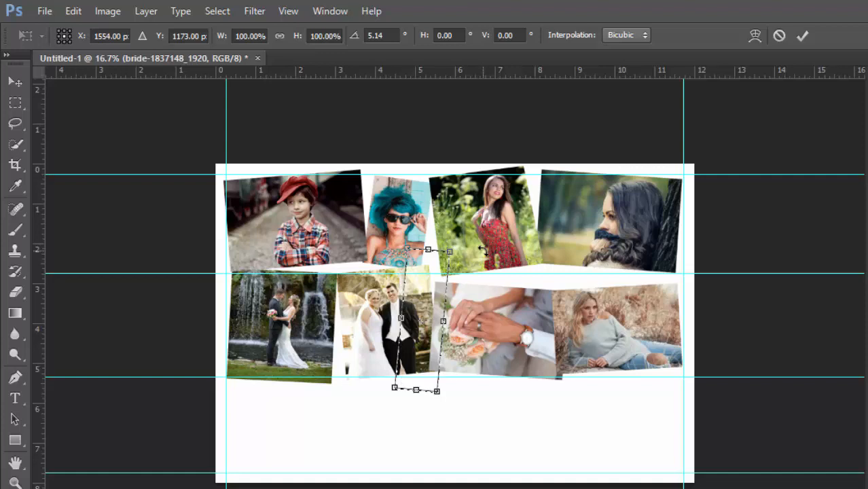
pyautogui.press('Return')
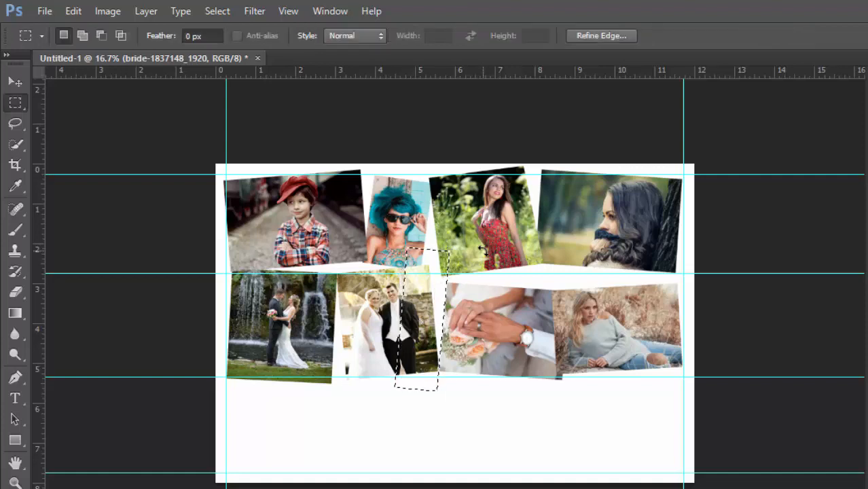
pyautogui.hotkey('ctrl', 'd')
pyautogui.press('v')
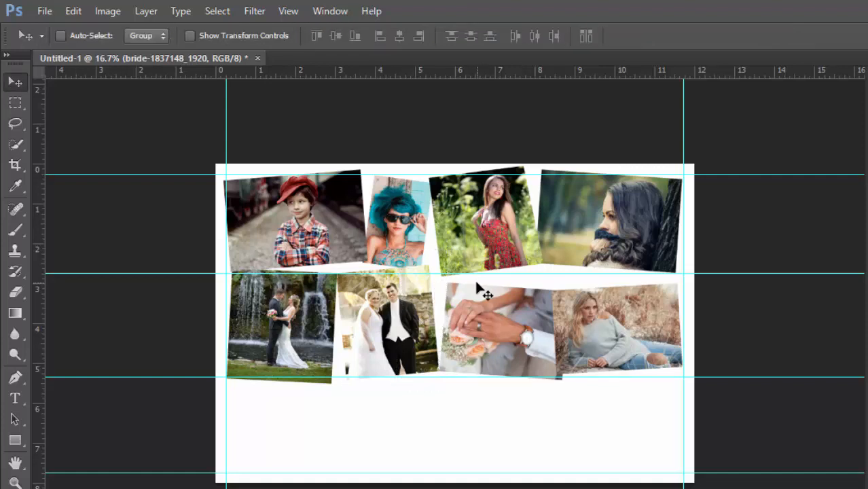
# Step: Shift the hands photo left and slightly up beside the couple, and raise the fashion-1636872_1920 photo slightly to align the second row
pyautogui.moveTo(477, 284)
pyautogui.mouseDown()
pyautogui.moveTo(458, 276)
pyautogui.moveTo(466, 283)
pyautogui.mouseUp()
pyautogui.rightClick(574, 315)
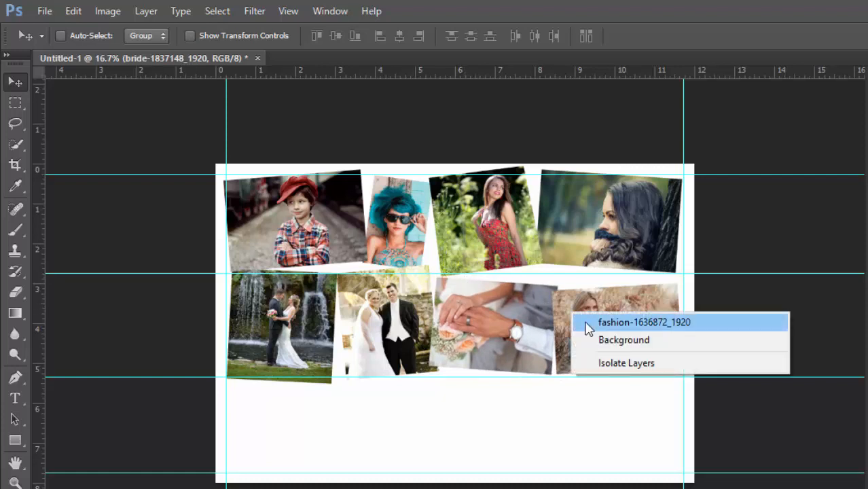
pyautogui.click(586, 323)
pyautogui.moveTo(585, 322); pyautogui.dragTo(591, 320)
# Step: Lower the girl-looking-away-1995624_1920 and girl-nature-smile-beauty-160998(1) photos slightly to close the gap above the second row
pyautogui.rightClick(577, 238)
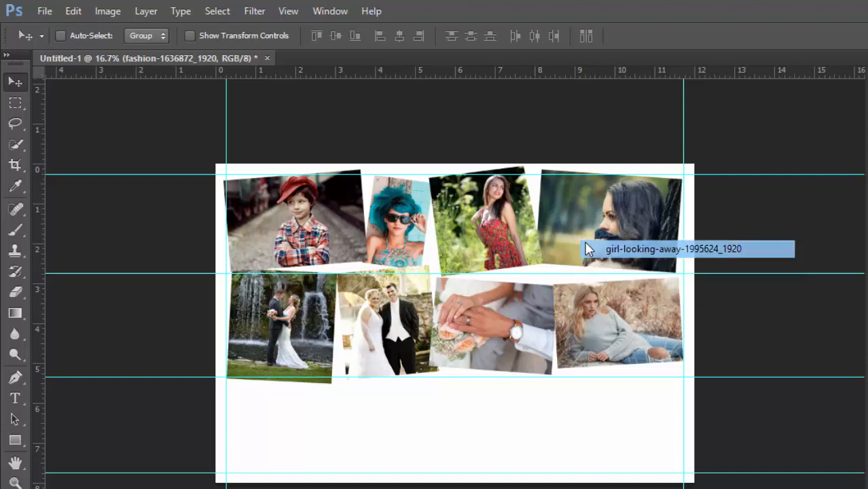
pyautogui.click(585, 247)
pyautogui.moveTo(585, 247); pyautogui.dragTo(585, 256)
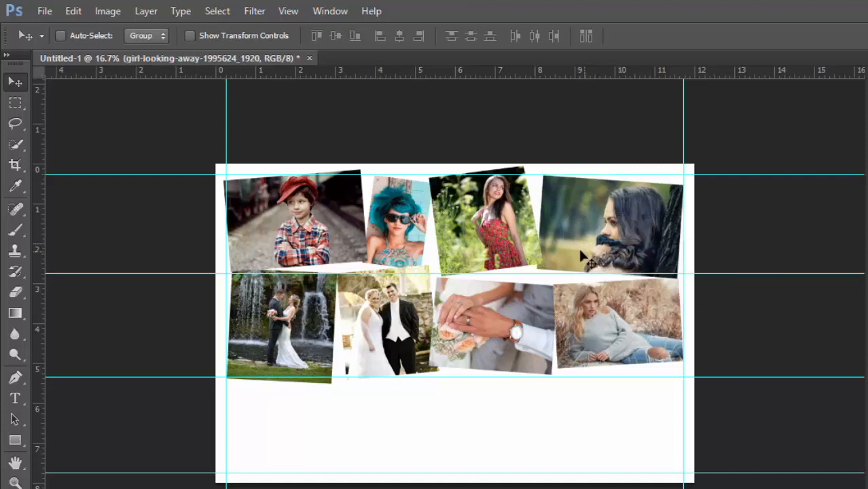
pyautogui.rightClick(515, 239)
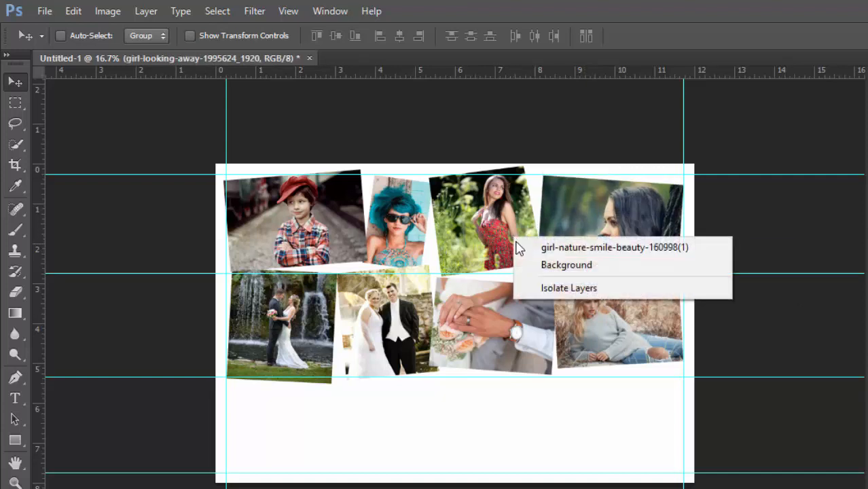
pyautogui.click(532, 247)
pyautogui.moveTo(532, 246); pyautogui.dragTo(533, 253)
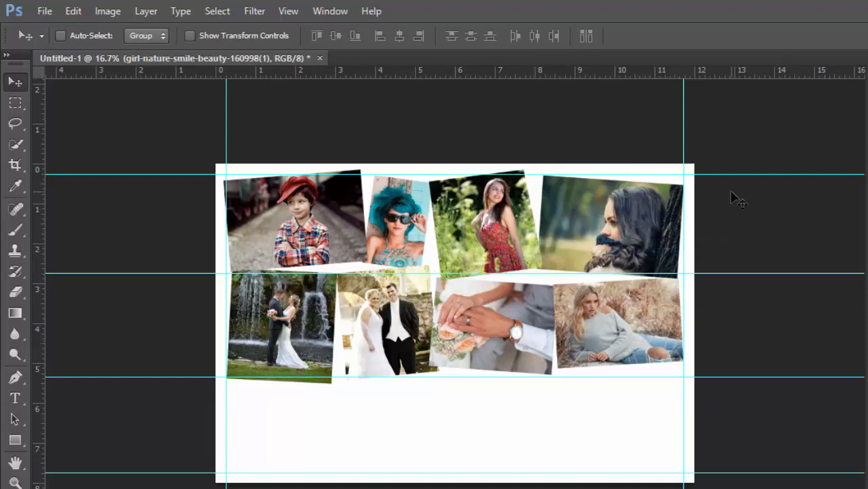
# Step: Switch to the collage folder in File Explorer
pyautogui.hotkey('alt', 'Tab')
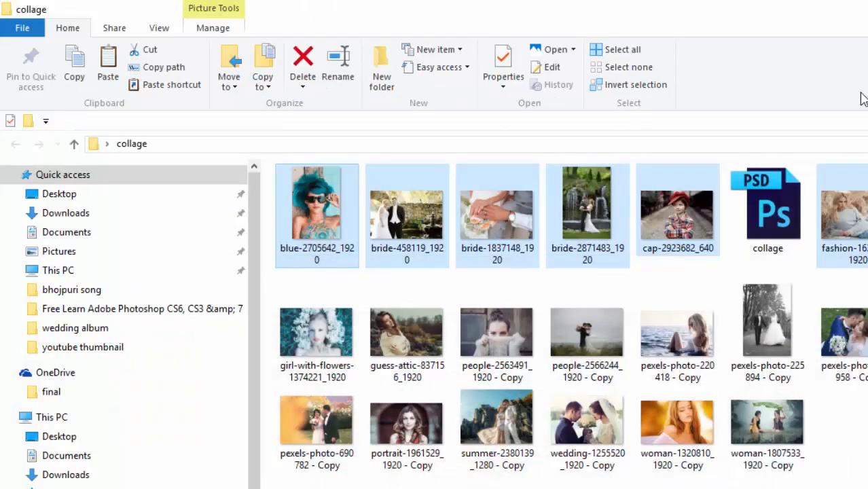
pyautogui.click(338, 333)
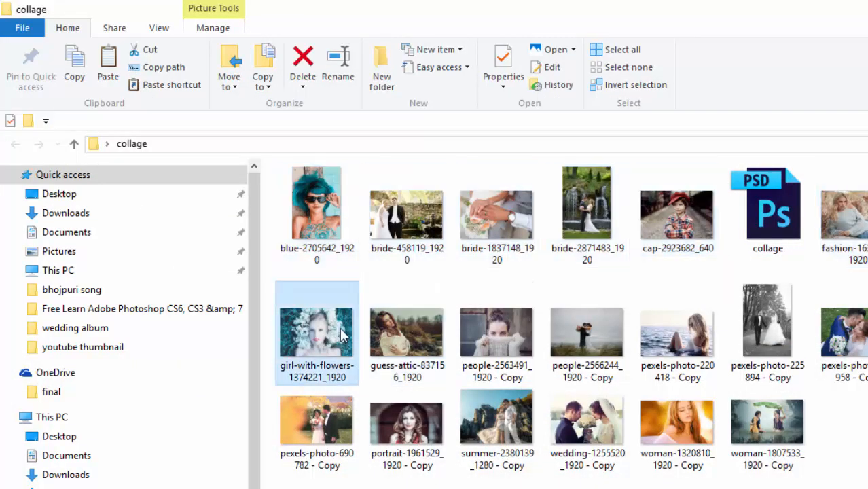
pyautogui.keyDown('ctrl'); pyautogui.click(398, 341); pyautogui.keyUp('ctrl')
pyautogui.keyDown('ctrl'); pyautogui.click(492, 348); pyautogui.keyUp('ctrl')
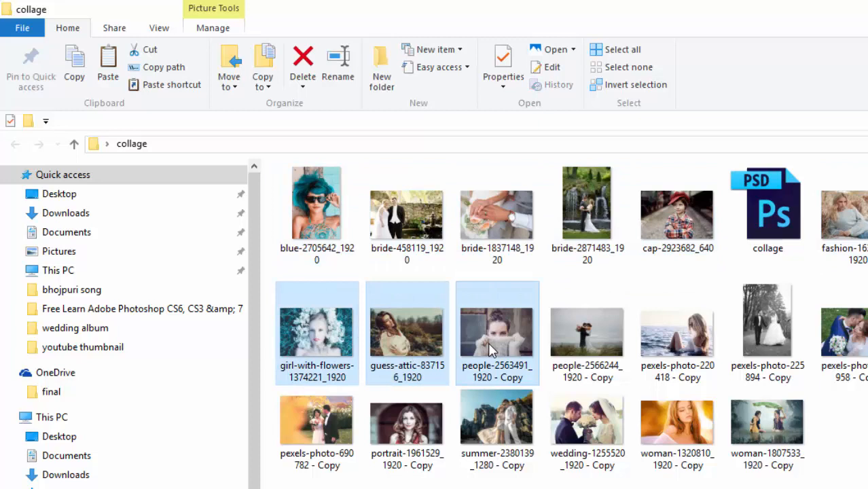
pyautogui.keyDown('ctrl'); pyautogui.click(683, 354); pyautogui.keyUp('ctrl')
pyautogui.keyDown('ctrl'); pyautogui.click(856, 357); pyautogui.keyUp('ctrl')
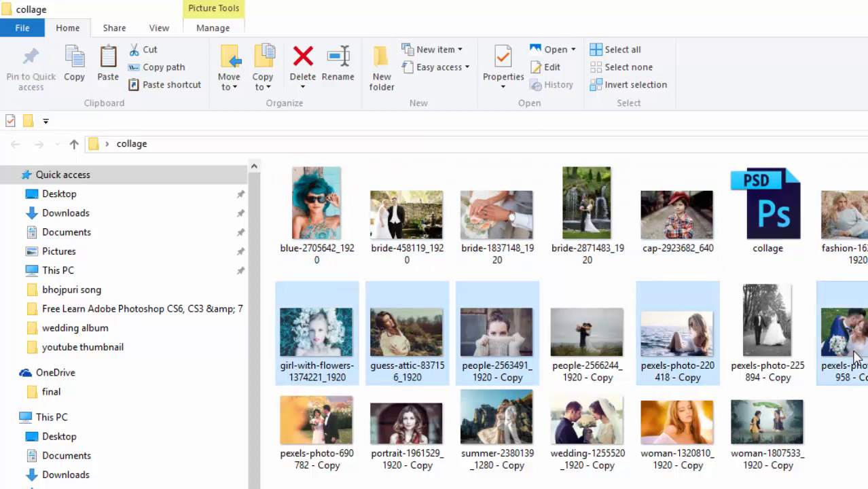
pyautogui.keyDown('ctrl'); pyautogui.click(697, 440); pyautogui.keyUp('ctrl')
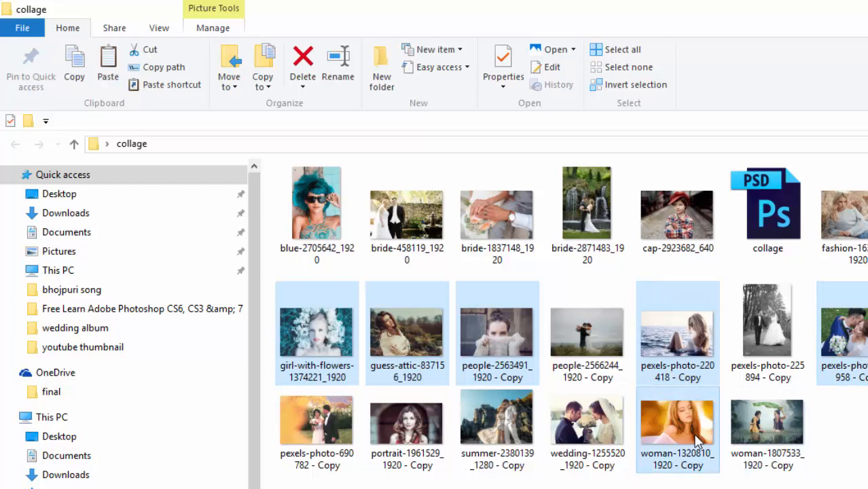
# Step: Select the woman-1320810, wedding-1255520, portrait-1961529, guess-attic-837156, girl-with-flowers-1374221, people-2563491 and pexels-photo-247958 photos in the collage folder
pyautogui.click(698, 441)
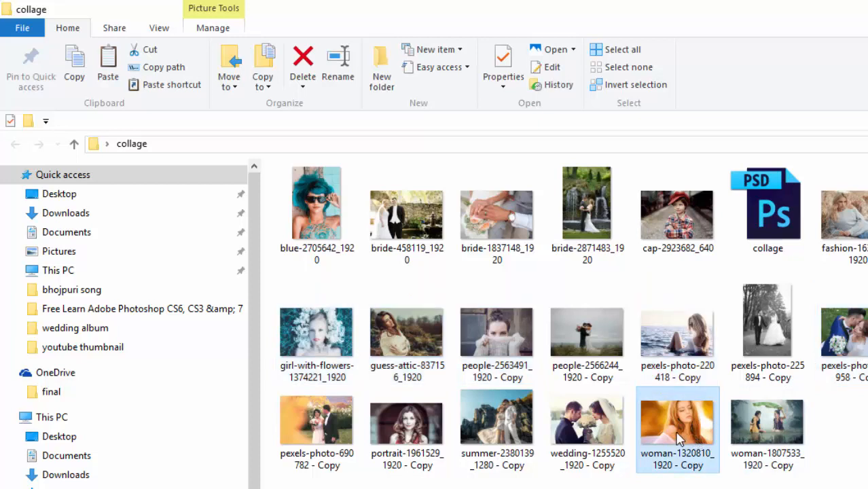
pyautogui.keyDown('ctrl'); pyautogui.click(571, 450); pyautogui.keyUp('ctrl')
pyautogui.keyDown('ctrl'); pyautogui.click(440, 424); pyautogui.keyUp('ctrl')
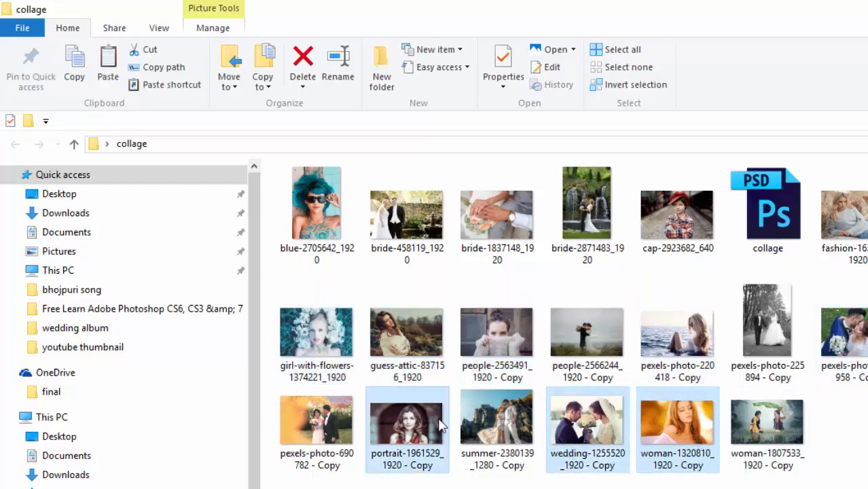
pyautogui.keyDown('ctrl'); pyautogui.click(408, 331); pyautogui.keyUp('ctrl')
pyautogui.keyDown('ctrl'); pyautogui.click(331, 343); pyautogui.keyUp('ctrl')
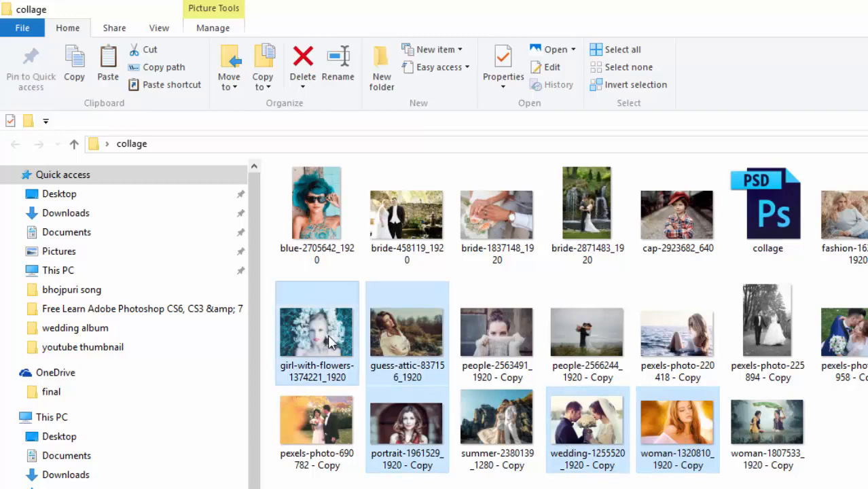
pyautogui.keyDown('ctrl'); pyautogui.click(524, 333); pyautogui.keyUp('ctrl')
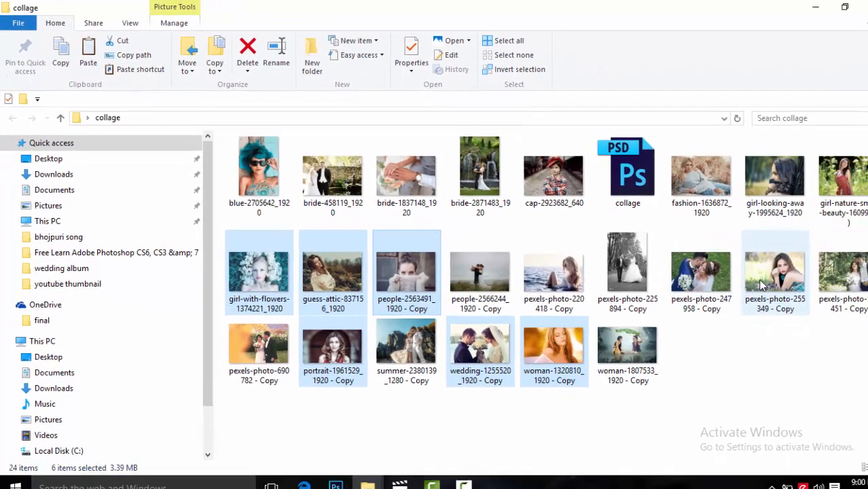
pyautogui.keyDown('ctrl'); pyautogui.click(707, 279); pyautogui.keyUp('ctrl')
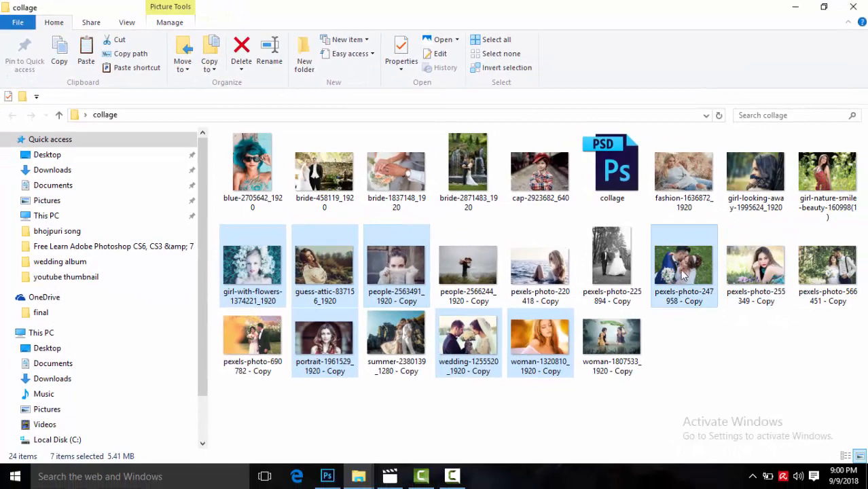
# Step: Place the seven selected photos into the Untitled-1 collage document in Photoshop, accepting each one at its default size and position
pyautogui.moveTo(685, 276); pyautogui.dragTo(361, 393)
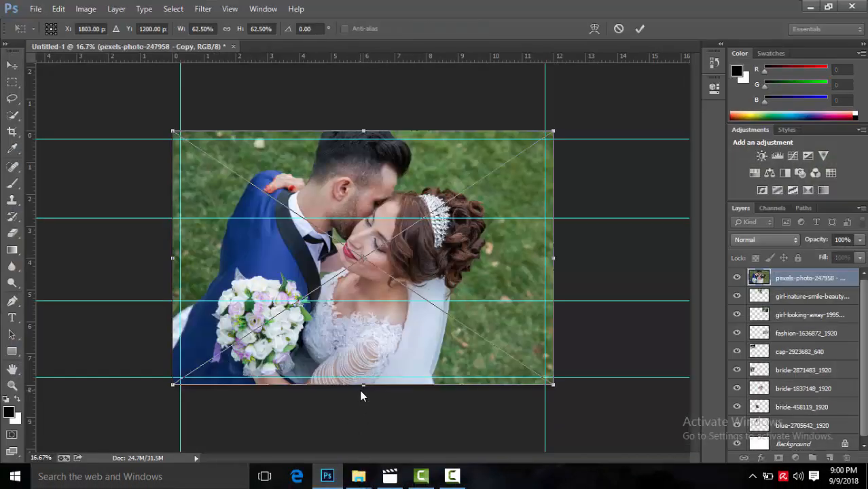
pyautogui.press('Return')
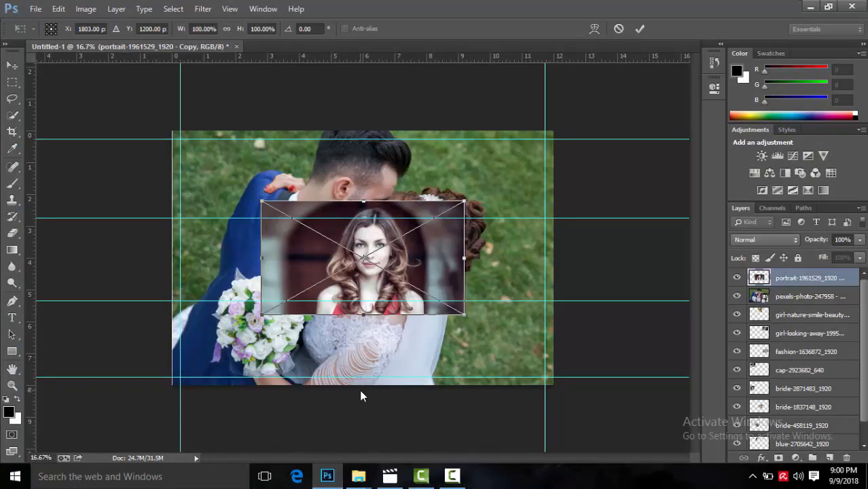
pyautogui.press('Return')
pyautogui.press('Return')
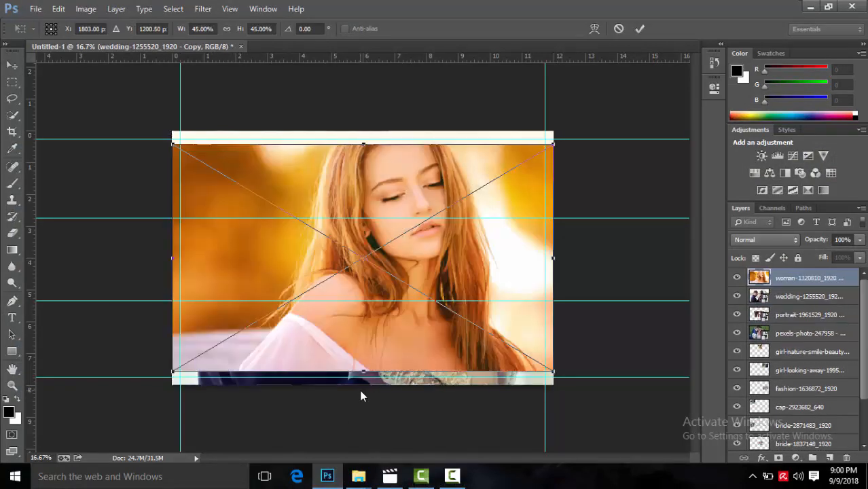
pyautogui.press('Return')
pyautogui.press('Return')
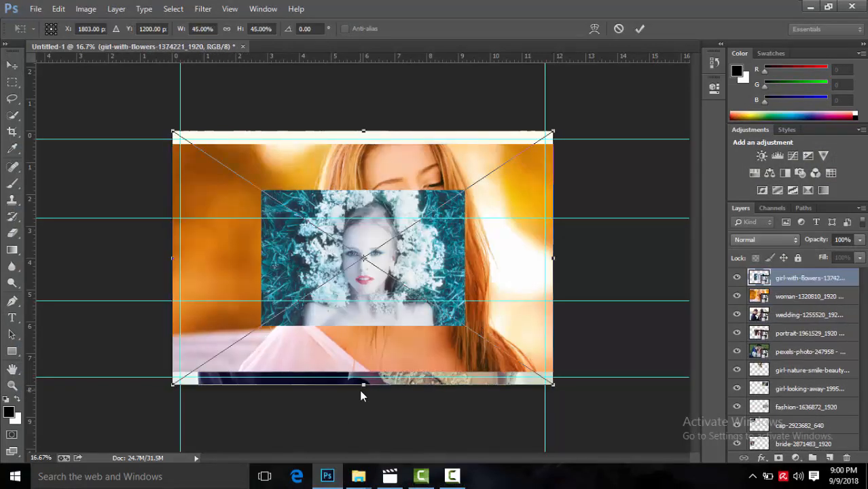
pyautogui.press('Return')
pyautogui.press('Return')
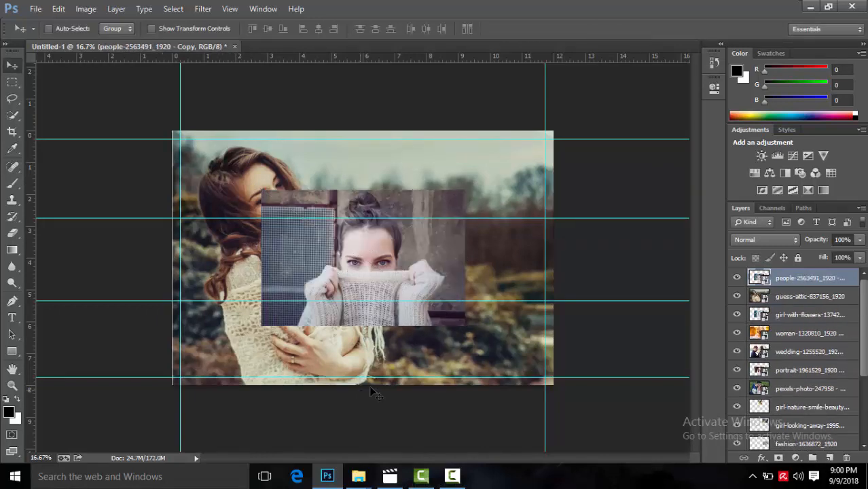
# Step: Rasterize the seven newly placed photo layers, from people-2563491_1920 - Copy down to pexels-photo-247958 - Copy
pyautogui.keyDown('shift'); pyautogui.click(790, 388); pyautogui.keyUp('shift')
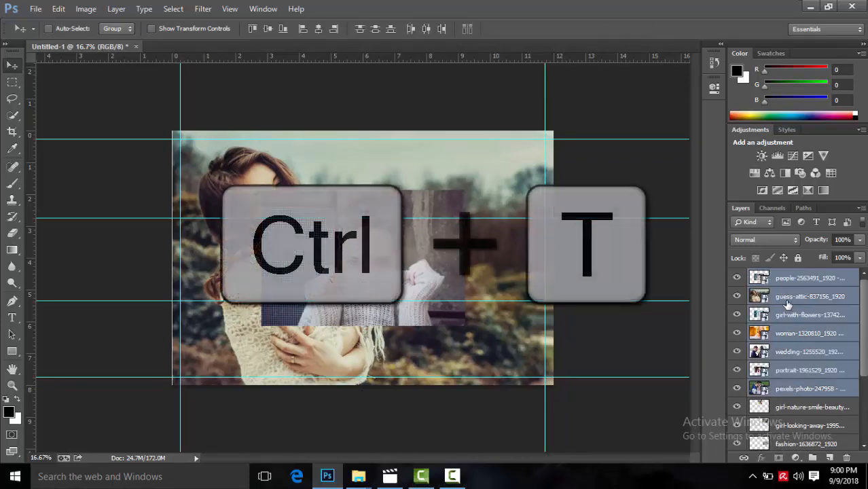
pyautogui.rightClick(787, 292)
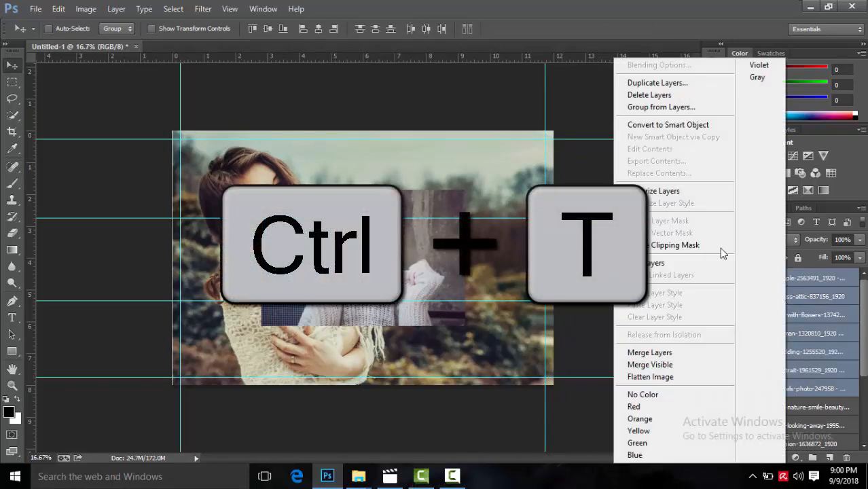
pyautogui.click(697, 195)
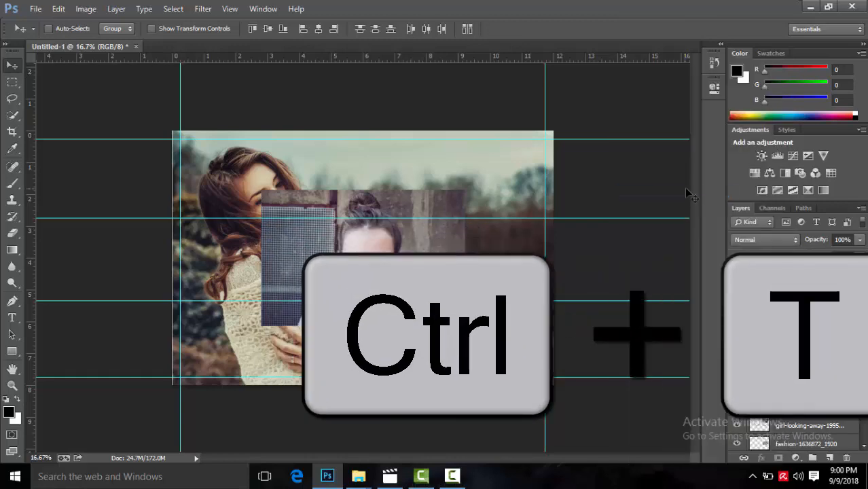
# Step: Scale the seven new photo layers together proportionally to 25% and move them to the left end of the empty third row
pyautogui.click(800, 284)
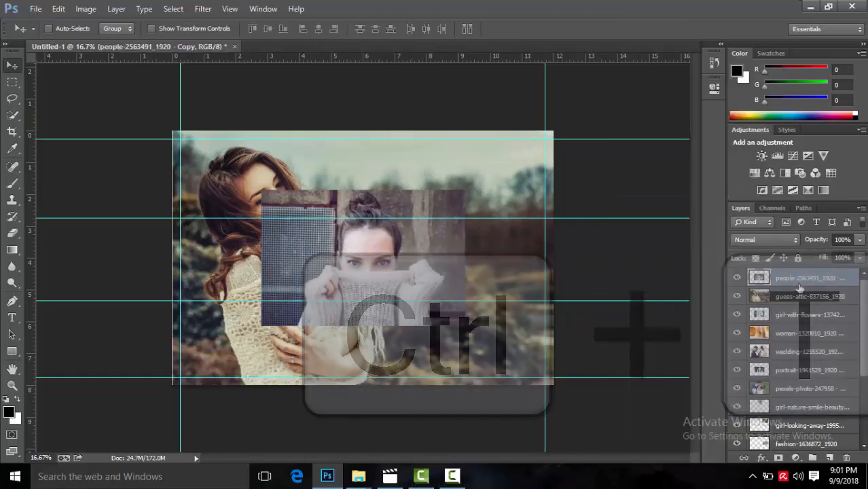
pyautogui.keyDown('shift'); pyautogui.click(802, 392); pyautogui.keyUp('shift')
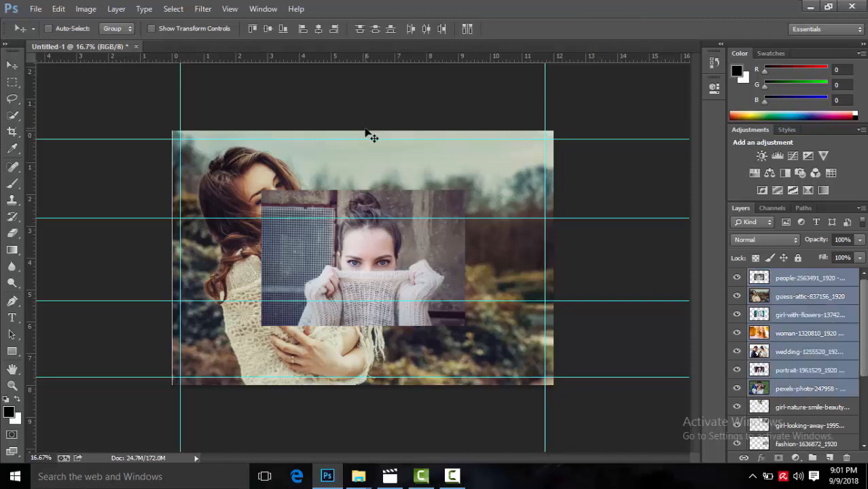
pyautogui.hotkey('ctrl', 't')
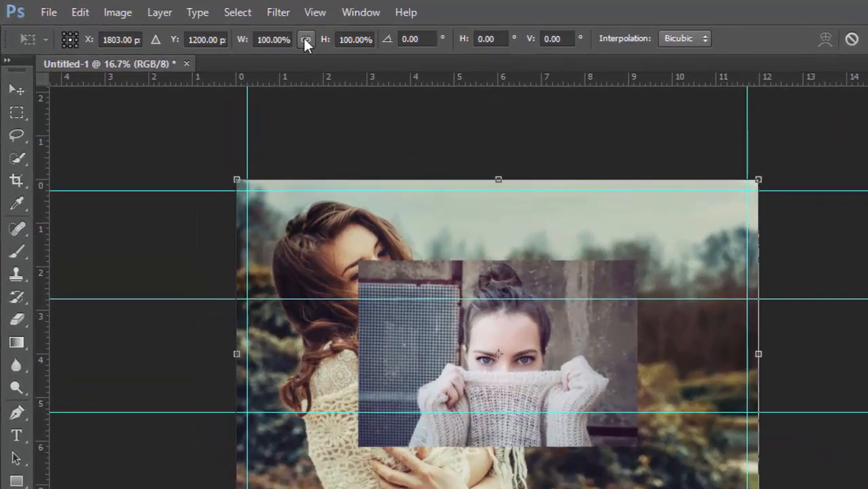
pyautogui.click(306, 39)
pyautogui.click(352, 40)
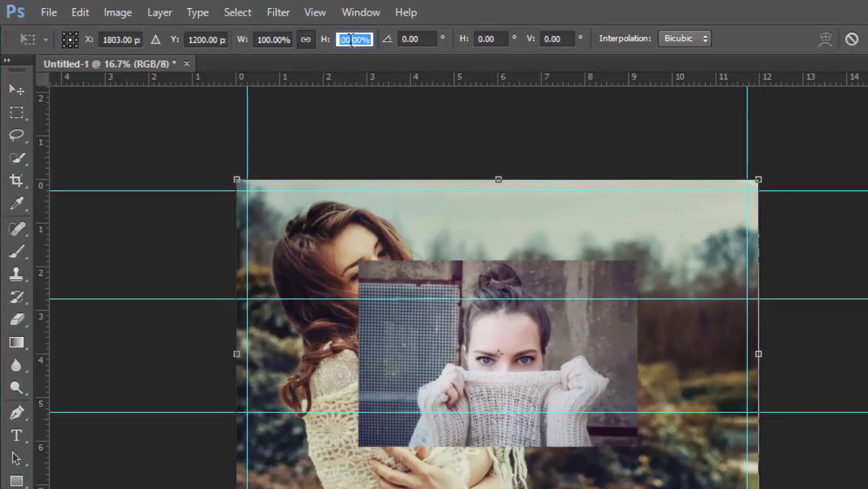
pyautogui.write('25')
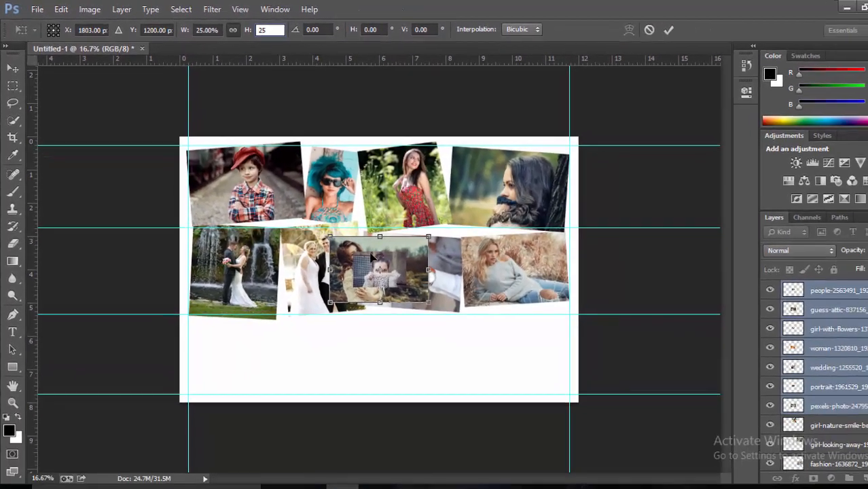
pyautogui.moveTo(492, 330); pyautogui.dragTo(427, 398)
pyautogui.moveTo(323, 303); pyautogui.dragTo(235, 346)
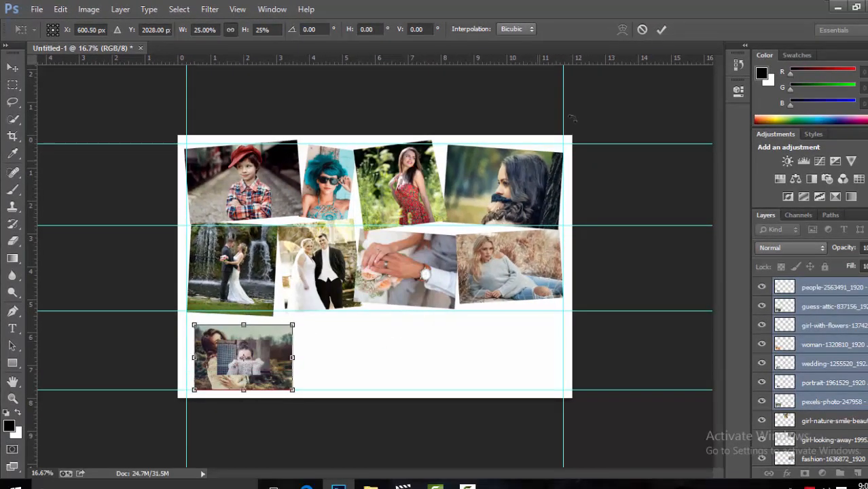
pyautogui.click(661, 32)
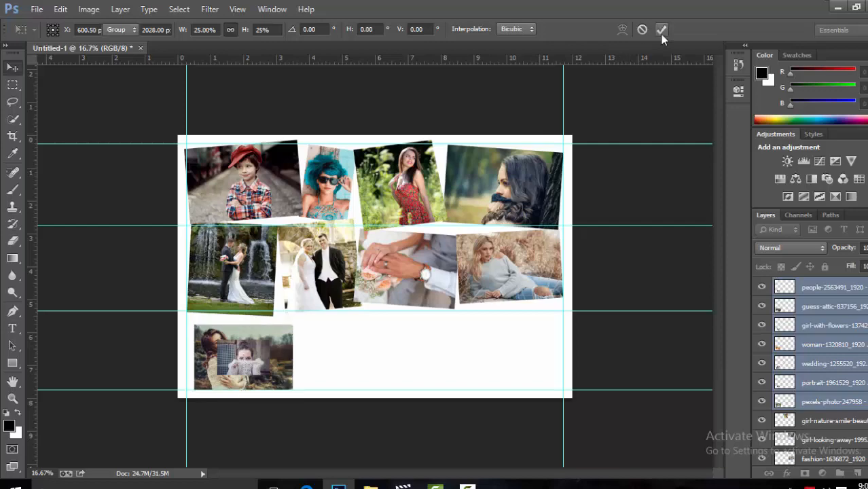
# Step: Pull the people-2563491_1920 photo off the stack to the right end of the third row, with guess-attic-837156_1920 just left of it
pyautogui.hotkey('ctrl', '+')
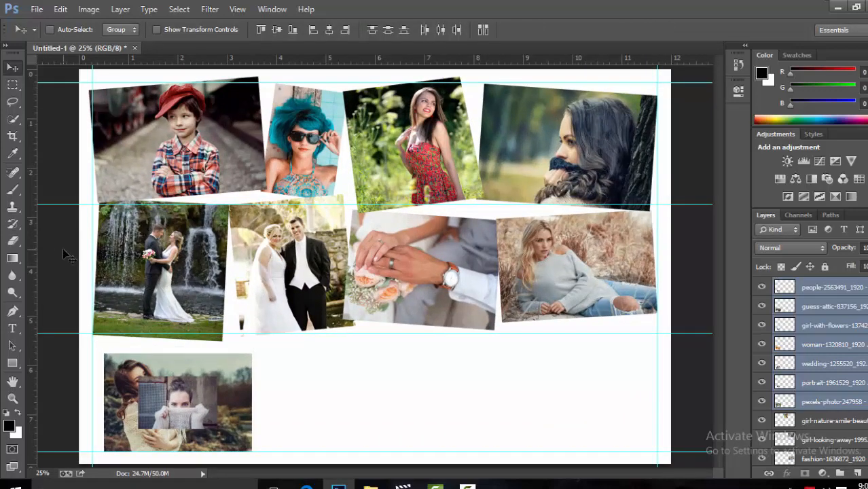
pyautogui.rightClick(165, 393)
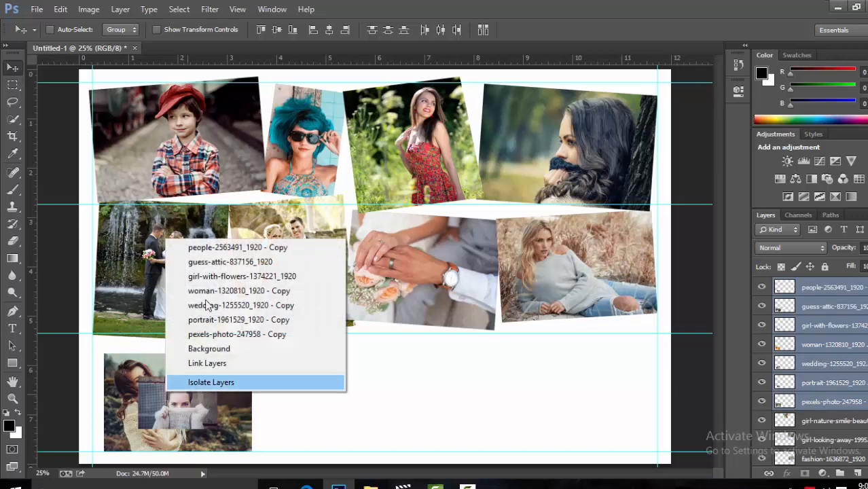
pyautogui.click(210, 247)
pyautogui.moveTo(163, 405); pyautogui.dragTo(577, 401)
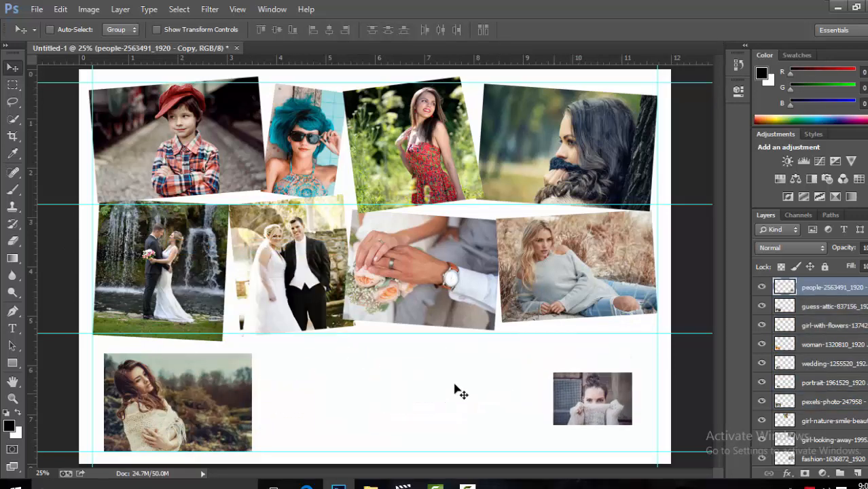
pyautogui.rightClick(171, 398)
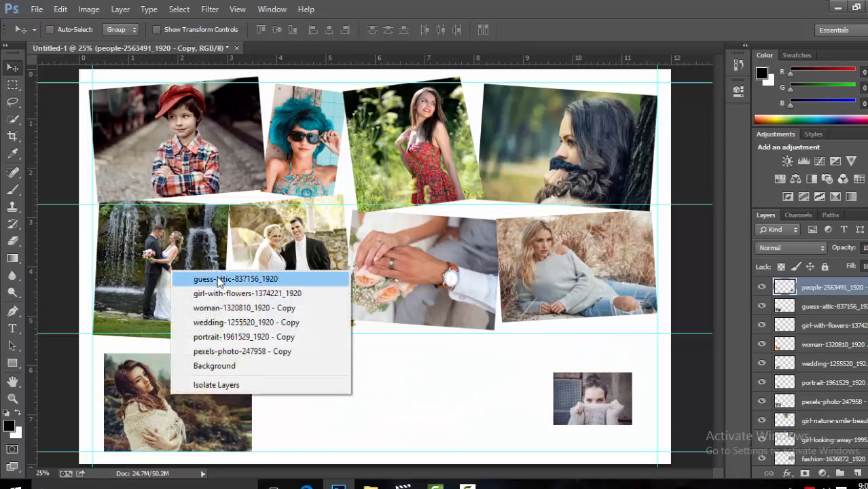
pyautogui.click(218, 280)
pyautogui.moveTo(188, 361); pyautogui.dragTo(493, 349)
# Step: Move the girl-with-flowers-1374221_1920 and woman-1320810_1920 photos off the stack to the right, partly behind the guess-attic photo
pyautogui.rightClick(170, 396)
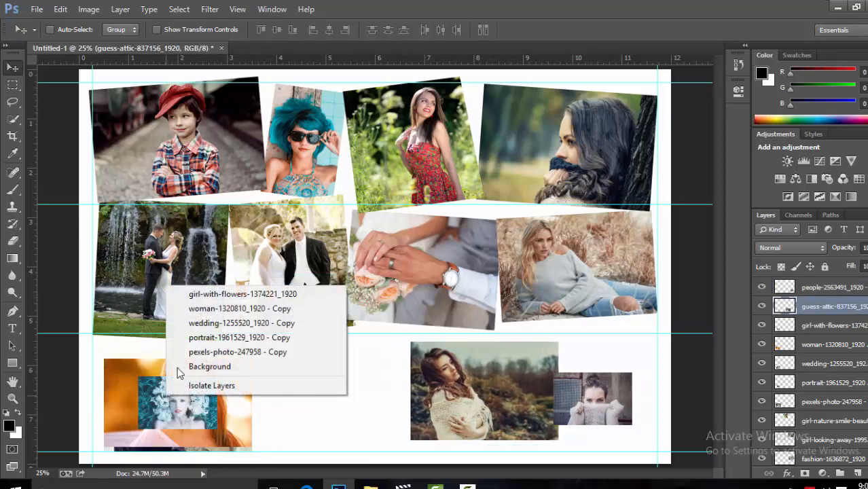
pyautogui.click(204, 294)
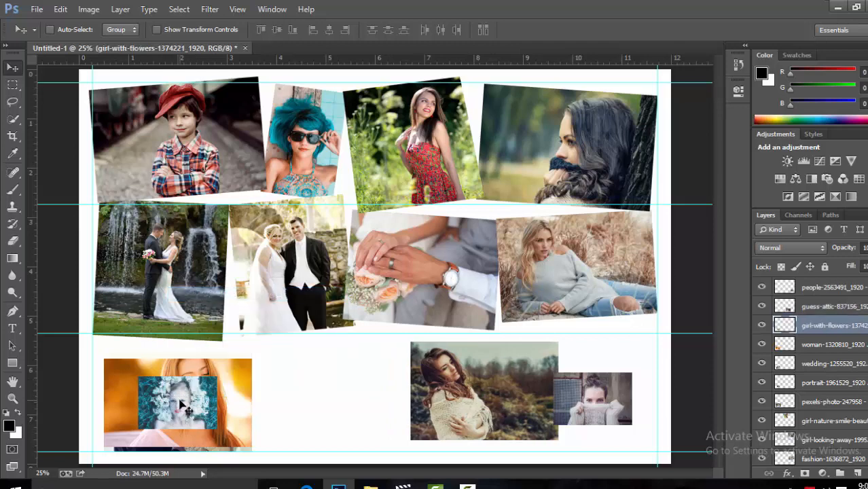
pyautogui.moveTo(183, 406); pyautogui.dragTo(420, 394)
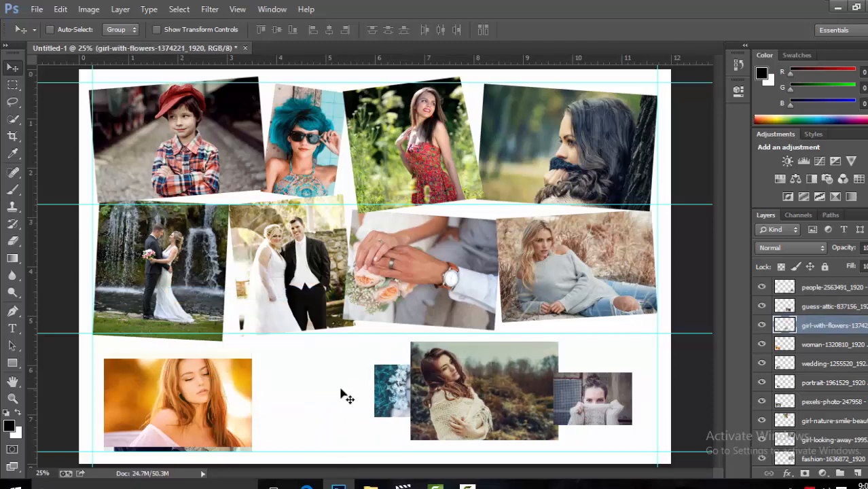
pyautogui.rightClick(202, 389)
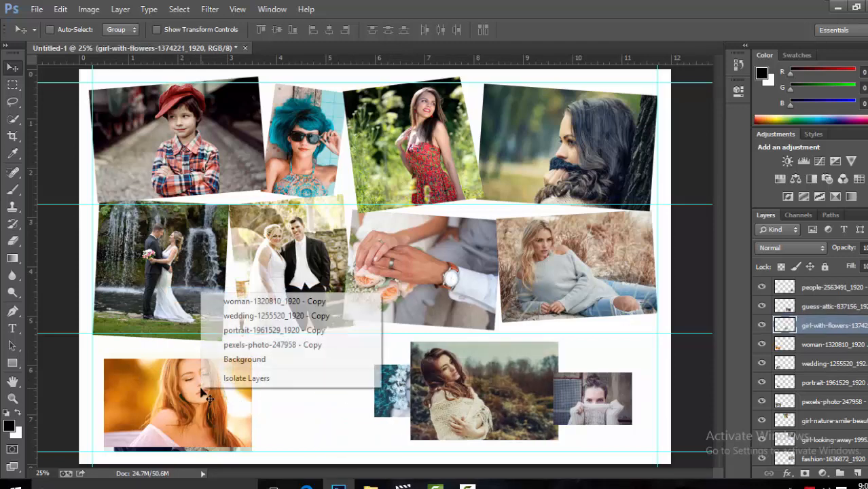
pyautogui.click(230, 304)
pyautogui.moveTo(191, 393); pyautogui.dragTo(443, 381)
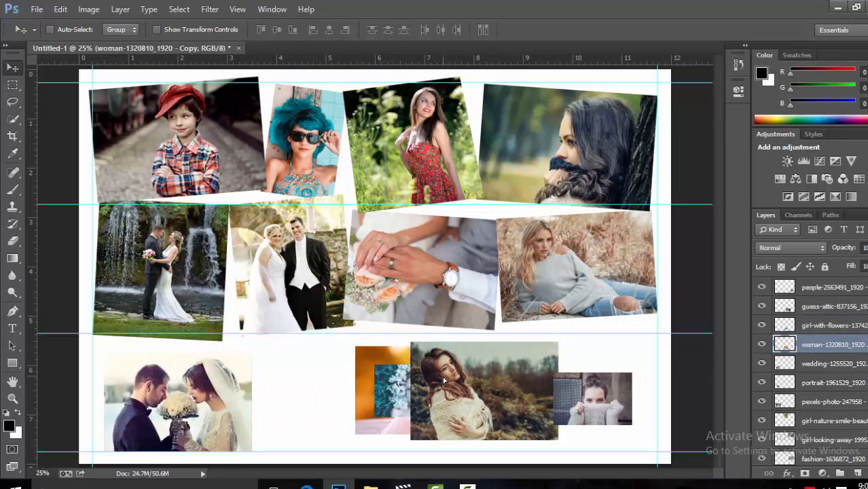
# Step: Move the wedding-1255520_1920 photo up over the second row and the portrait-1961529_1920 photo right, behind the guess-attic photo
pyautogui.rightClick(222, 397)
pyautogui.click(255, 344)
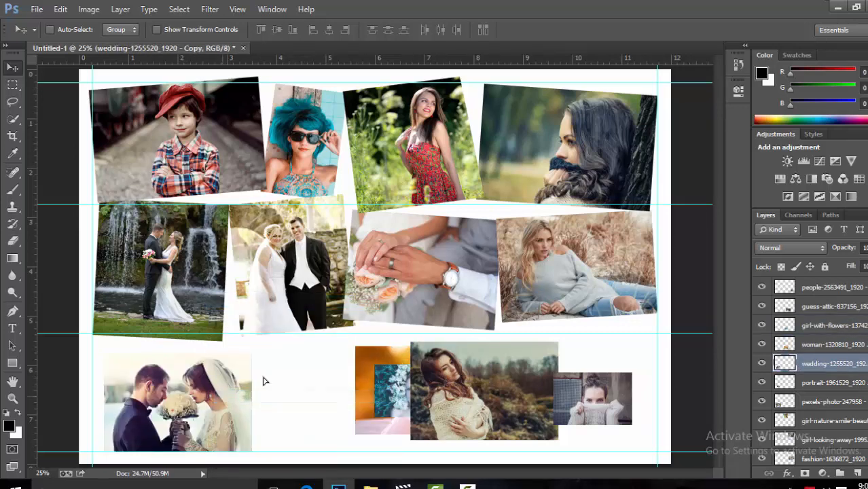
pyautogui.moveTo(229, 406); pyautogui.dragTo(343, 306)
pyautogui.rightClick(183, 402)
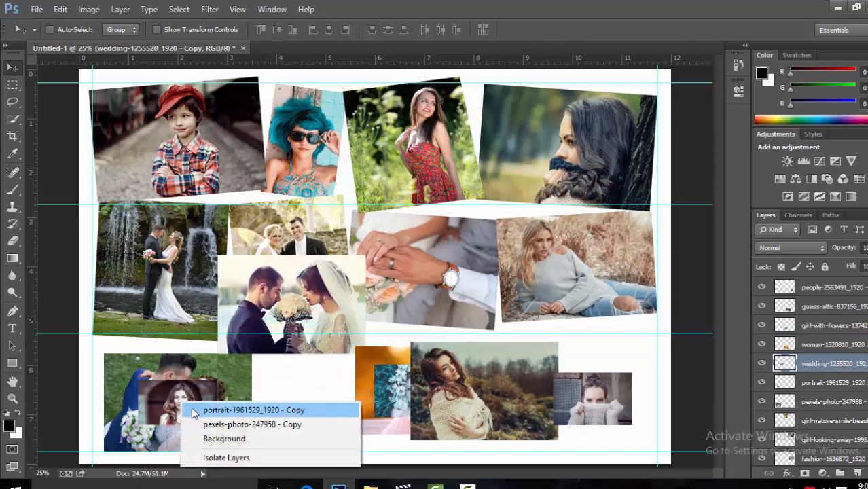
pyautogui.click(197, 410)
pyautogui.moveTo(191, 410); pyautogui.dragTo(421, 407)
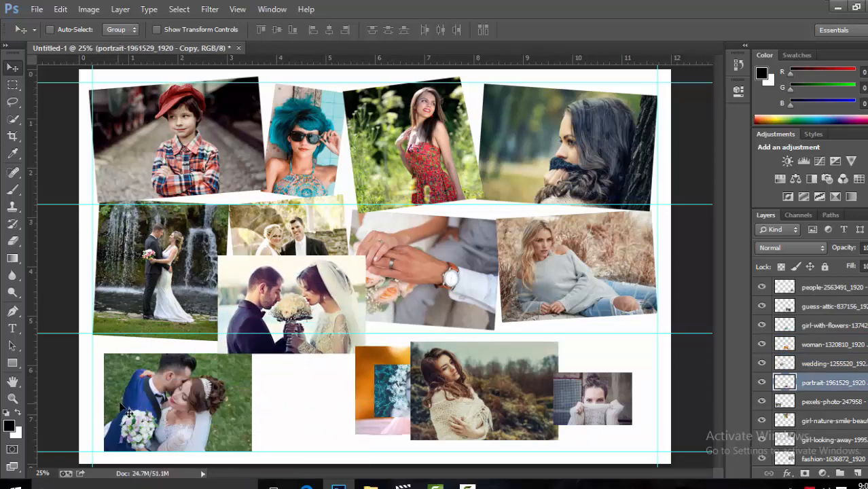
# Step: Align the pexels-photo-247958 photo with the left guide, just below the waterfall couple, as the first photo of the third row
pyautogui.rightClick(161, 406)
pyautogui.click(174, 410)
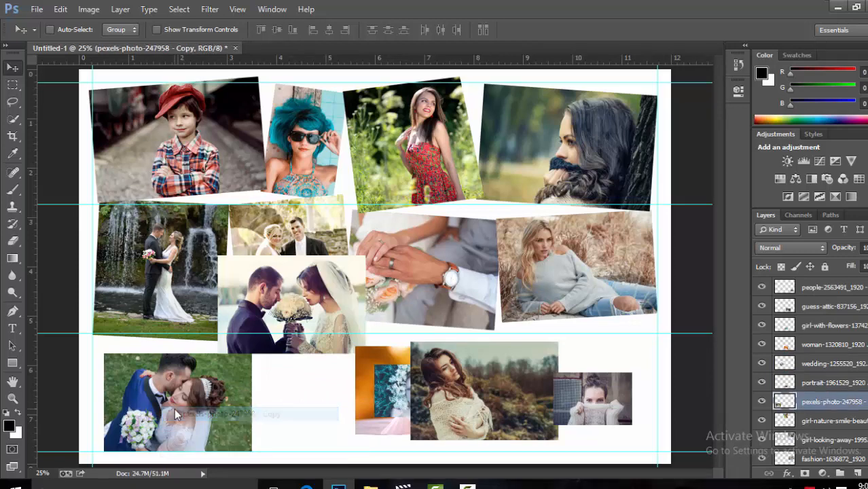
pyautogui.moveTo(175, 409); pyautogui.dragTo(167, 401)
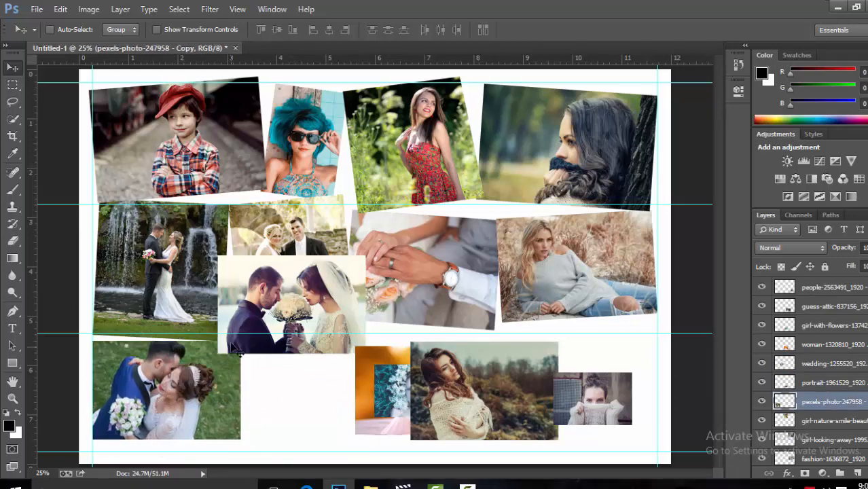
# Step: Move the wedding-1255520_1920 photo up and right, over the middle of the second row, clear of the third row
pyautogui.rightClick(236, 295)
pyautogui.click(251, 304)
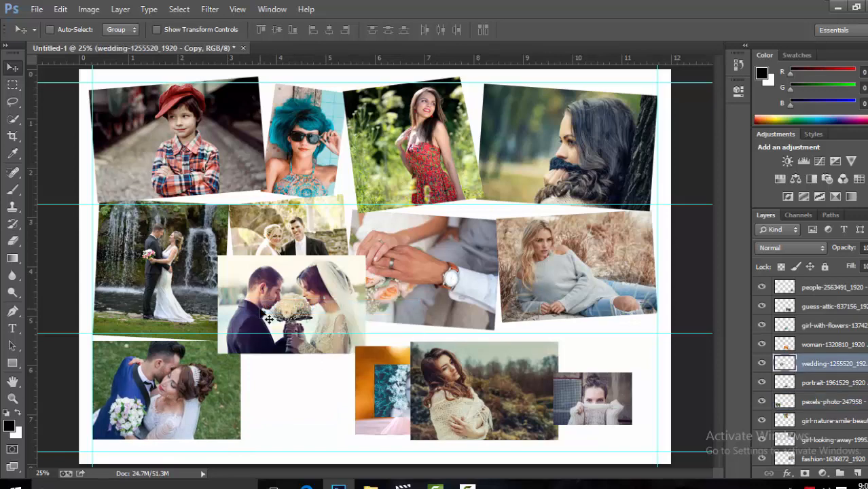
pyautogui.moveTo(263, 319); pyautogui.dragTo(327, 246)
# Step: Tilt the pexels-photo-247958 photo -3.83° and settle it at the left guide between the two lowest horizontal guides
pyautogui.rightClick(198, 384)
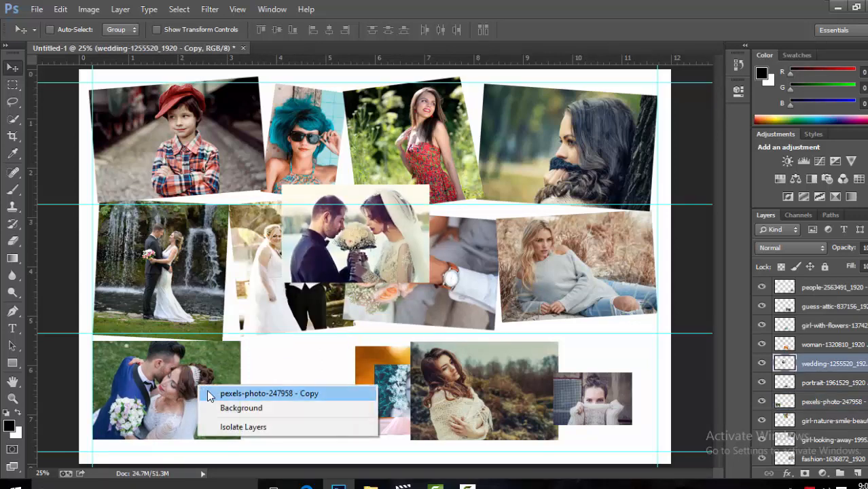
pyautogui.click(207, 393)
pyautogui.hotkey('ctrl', 't')
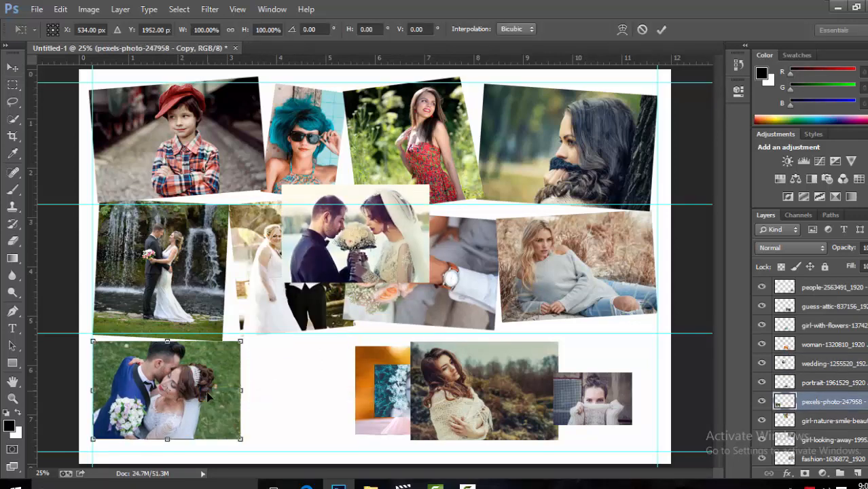
pyautogui.moveTo(208, 397); pyautogui.dragTo(209, 405)
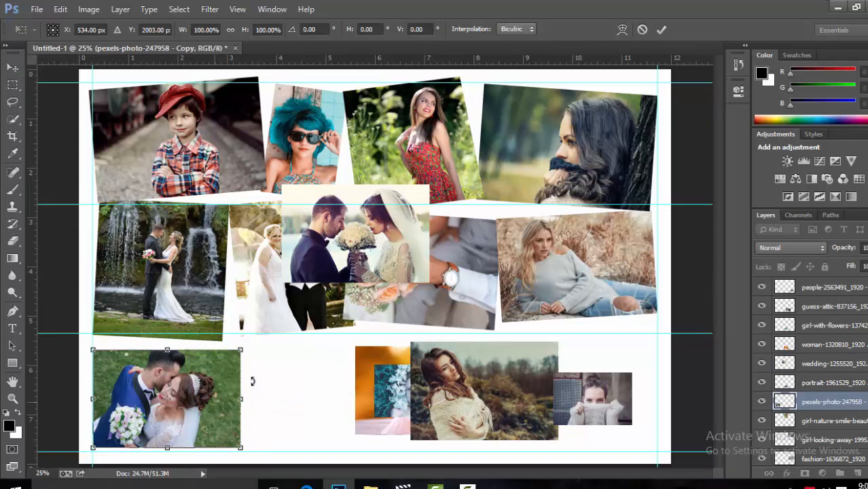
pyautogui.moveTo(262, 361); pyautogui.dragTo(260, 355)
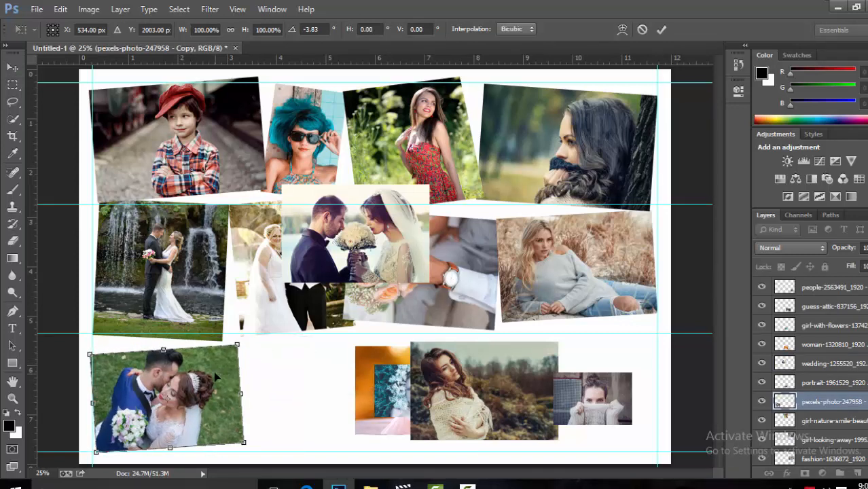
pyautogui.moveTo(215, 371); pyautogui.dragTo(214, 367)
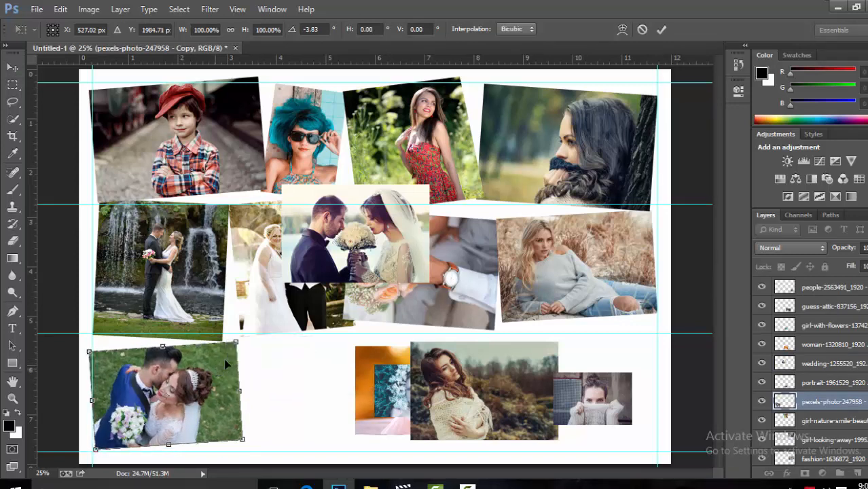
pyautogui.click(662, 31)
# Step: Place the wedding-1255520_1920 photo in the third row beside the pexels-photo-247958 photo and tilt it 3.86°
pyautogui.rightClick(329, 230)
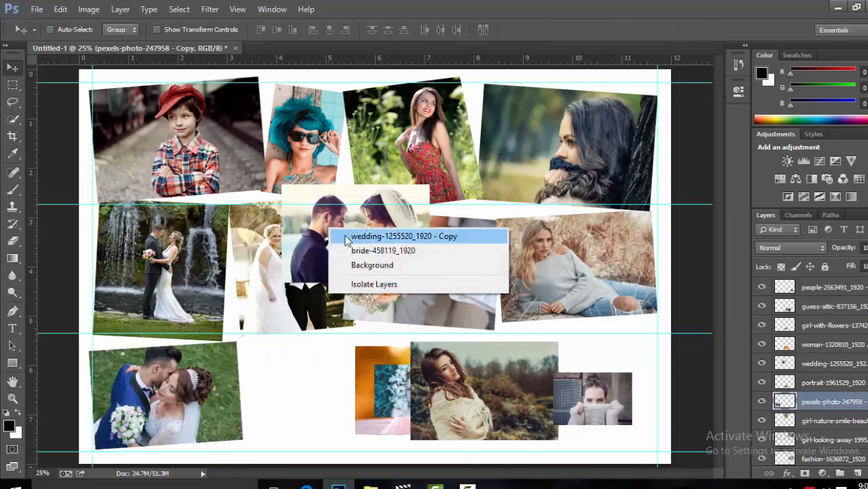
pyautogui.click(347, 237)
pyautogui.moveTo(347, 239); pyautogui.dragTo(306, 388)
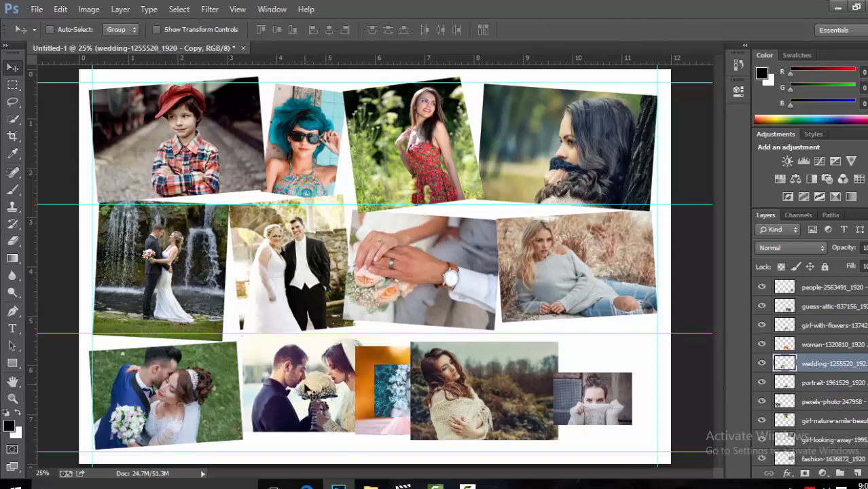
pyautogui.hotkey('ctrl', 't')
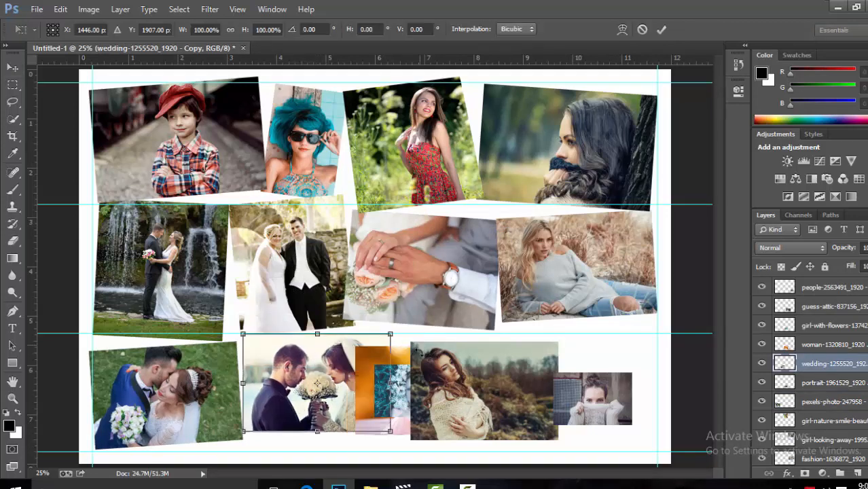
pyautogui.moveTo(419, 352); pyautogui.dragTo(420, 360)
pyautogui.moveTo(340, 372); pyautogui.dragTo(337, 385)
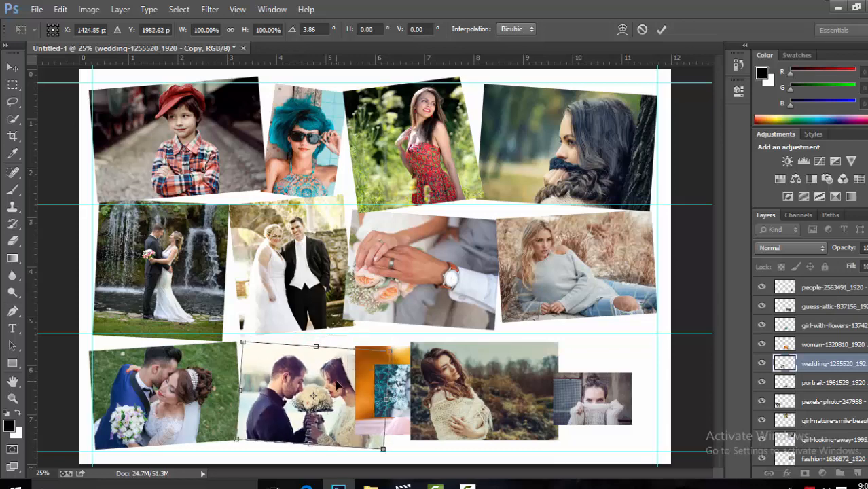
pyautogui.click(662, 30)
# Step: Move the guess-attic-837156_1920 and girl-with-flowers-1374221_1920 photos up over the second row, clear of the third row
pyautogui.rightClick(482, 382)
pyautogui.click(485, 389)
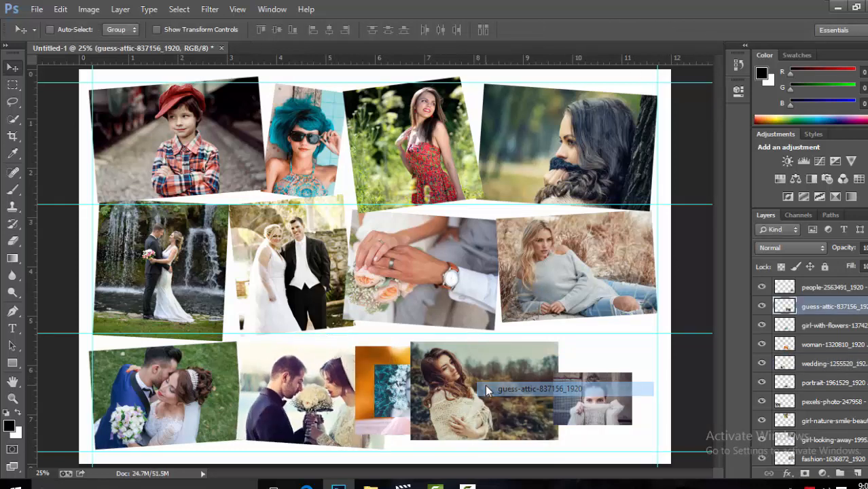
pyautogui.moveTo(485, 384); pyautogui.dragTo(551, 257)
pyautogui.rightClick(418, 388)
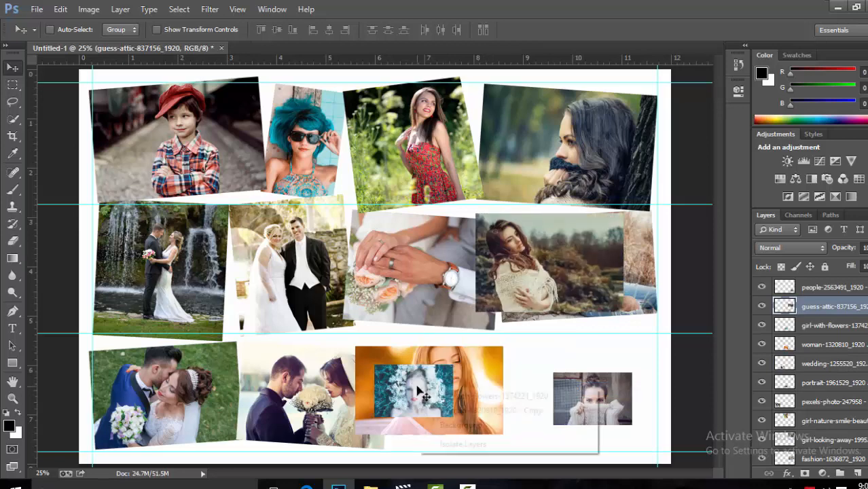
pyautogui.click(484, 390)
pyautogui.moveTo(430, 397); pyautogui.dragTo(440, 275)
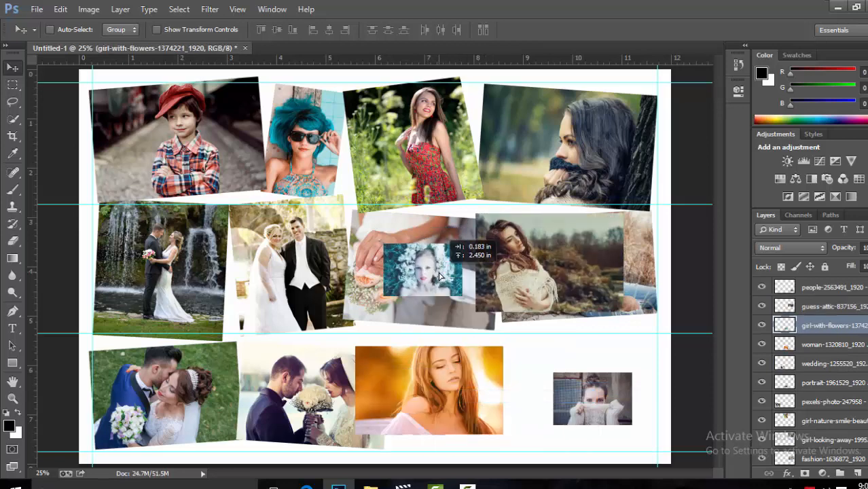
# Step: Move the woman-1320810_1920 photo to the right end of the third row, behind the people-2563491_1920 photo
pyautogui.rightClick(434, 376)
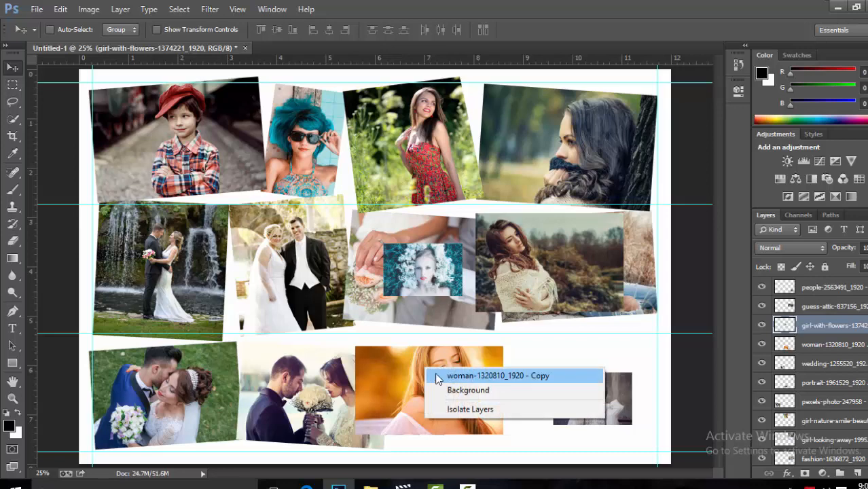
pyautogui.click(438, 376)
pyautogui.moveTo(461, 378); pyautogui.dragTo(595, 361)
# Step: Scale the portrait-1961529_1920 photo to about 230%, place it third in the bottom row beside the wedding photo, and tilt it -3.58°
pyautogui.rightClick(428, 410)
pyautogui.click(438, 416)
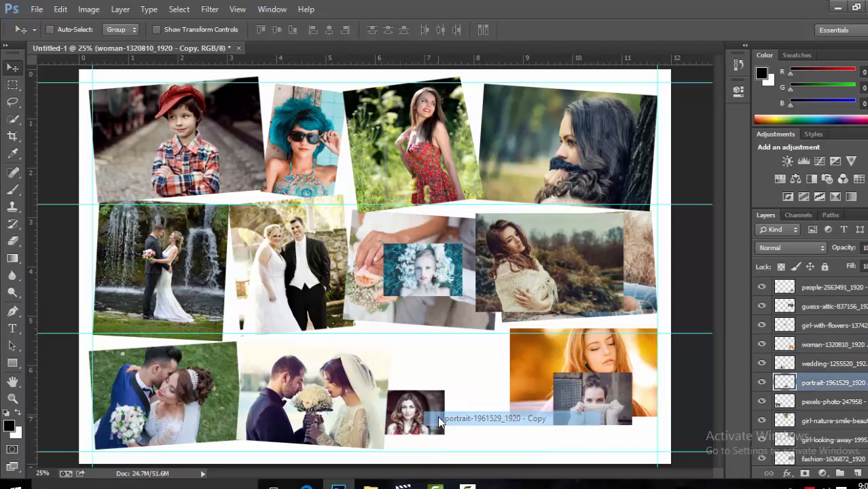
pyautogui.hotkey('ctrl', 't')
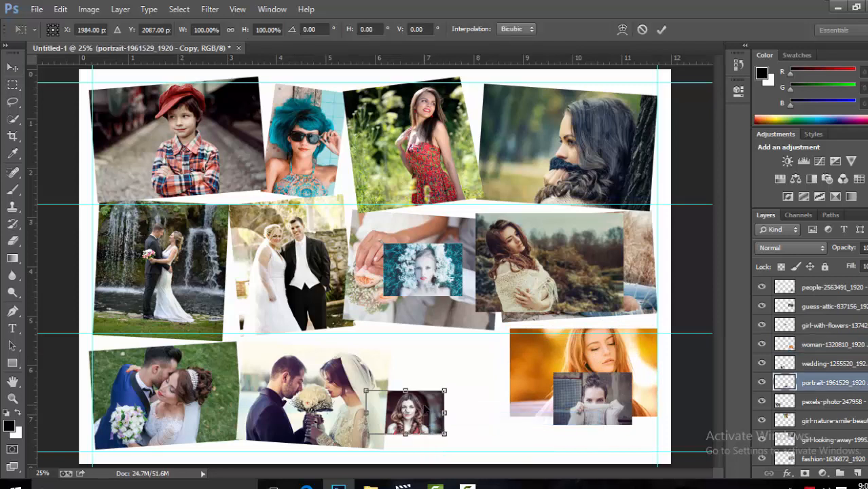
pyautogui.moveTo(426, 406); pyautogui.dragTo(456, 366)
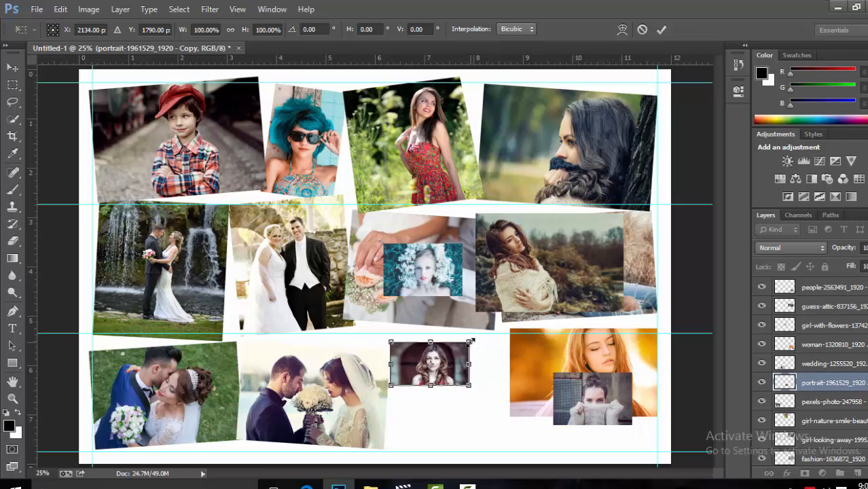
pyautogui.moveTo(472, 338); pyautogui.dragTo(572, 284)
pyautogui.moveTo(451, 378); pyautogui.dragTo(453, 439)
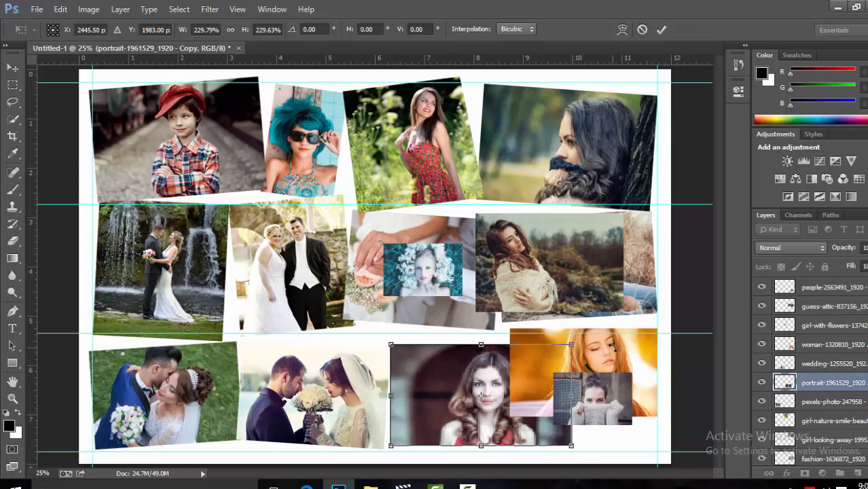
pyautogui.moveTo(611, 343); pyautogui.dragTo(609, 340)
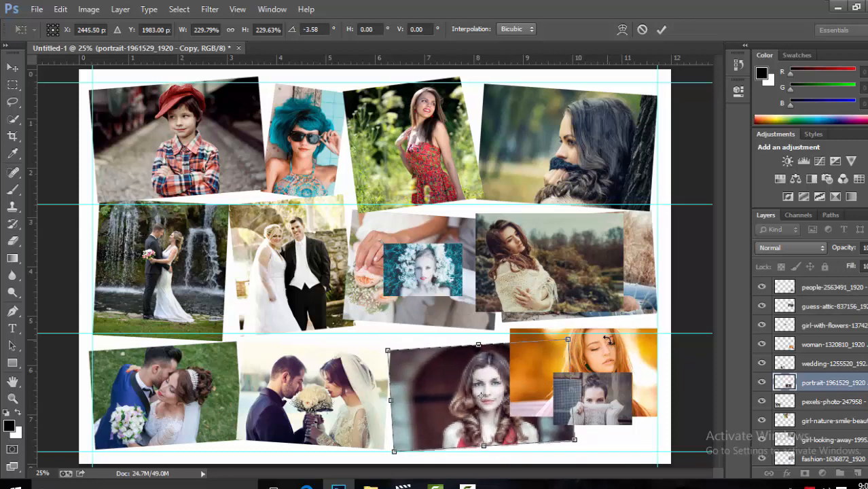
pyautogui.press('Return')
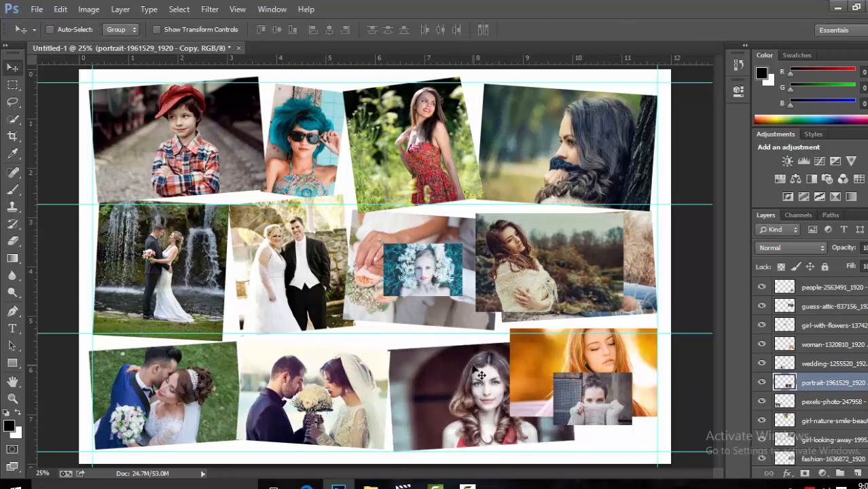
# Step: Trim the empty left strip off the portrait-1961529_1920 photo using a rectangular selection rotated about -4.9°
pyautogui.press('m')
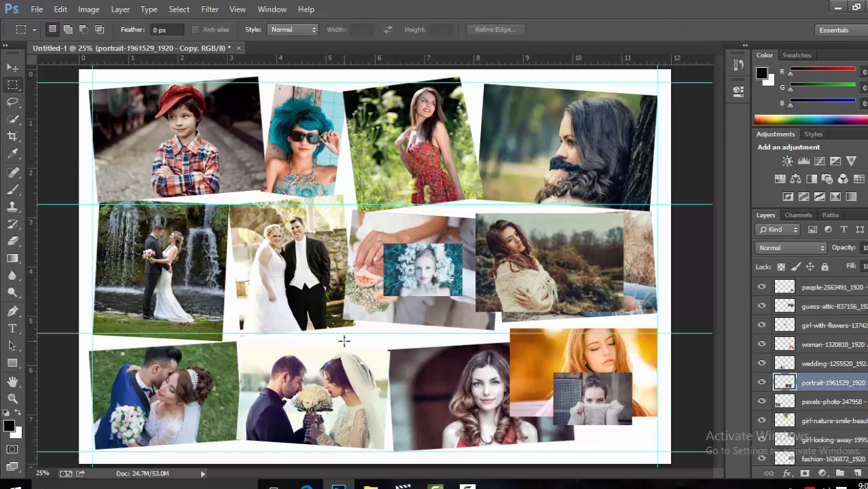
pyautogui.moveTo(343, 341); pyautogui.dragTo(433, 468)
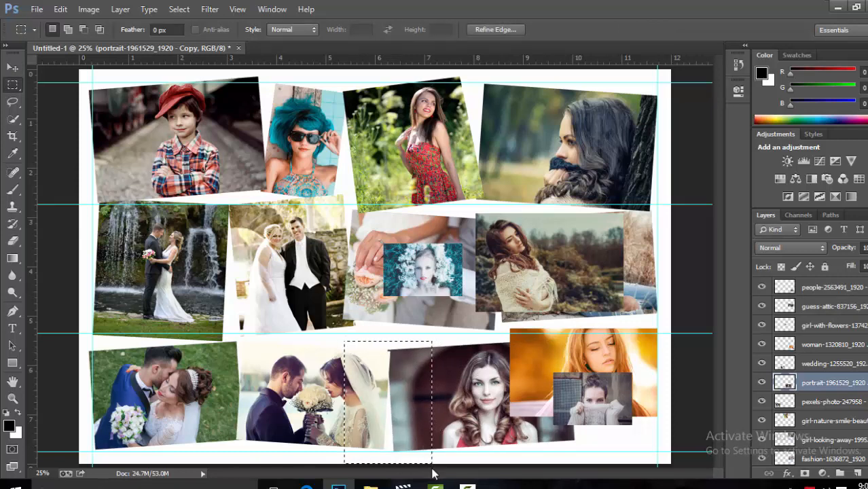
pyautogui.rightClick(422, 440)
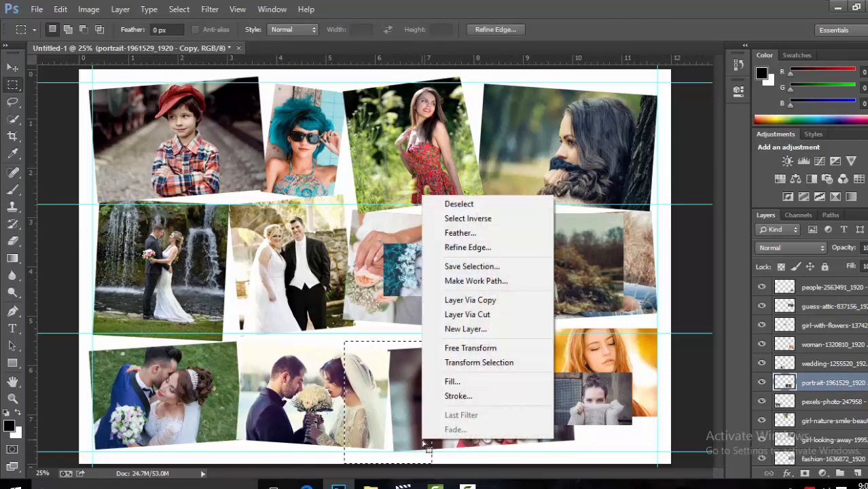
pyautogui.click(469, 362)
pyautogui.moveTo(457, 340); pyautogui.dragTo(459, 336)
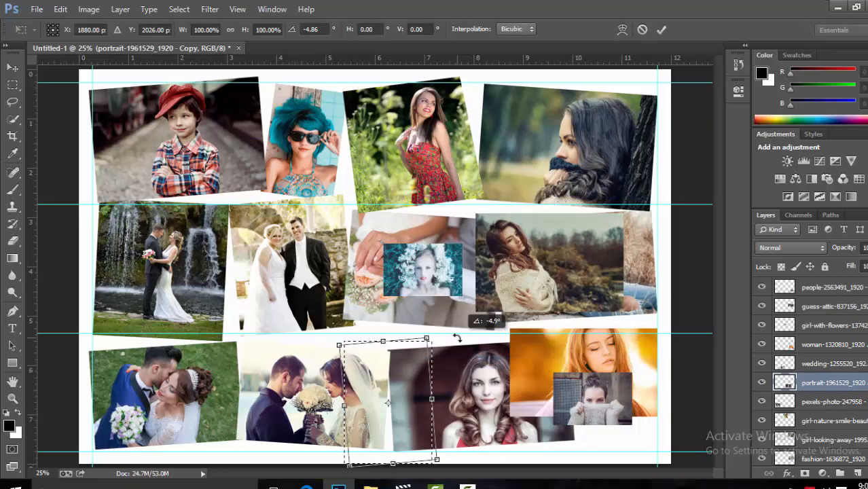
pyautogui.press('Return')
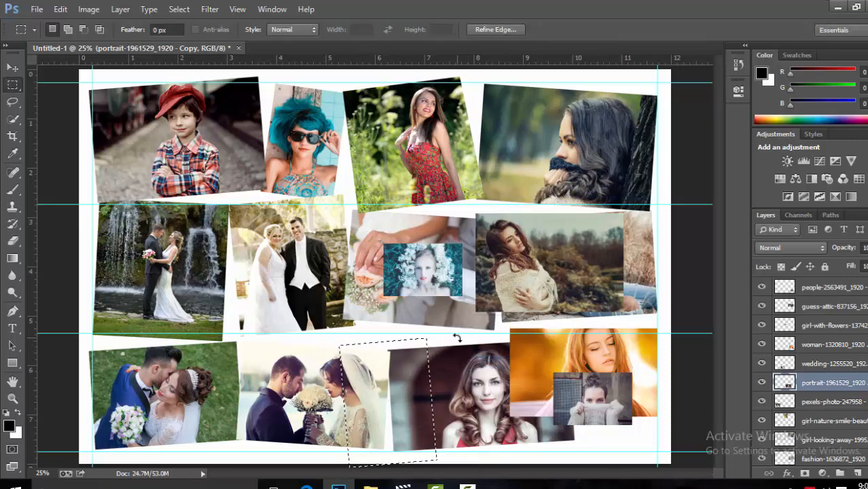
pyautogui.press('Delete')
pyautogui.hotkey('ctrl', 'd')
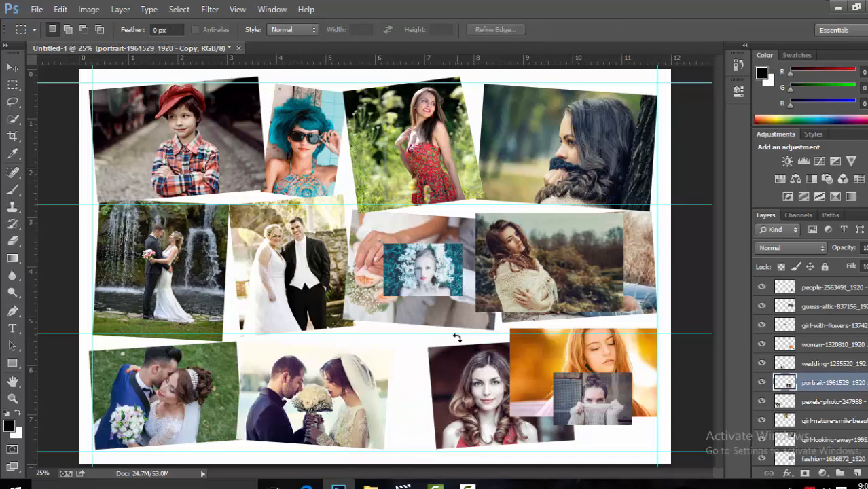
# Step: Move the trimmed portrait-1961529_1920 photo left until it sits beside the wedding-1255520_1920 photo
pyautogui.hotkey('ctrl', 't')
pyautogui.moveTo(452, 367); pyautogui.dragTo(416, 373)
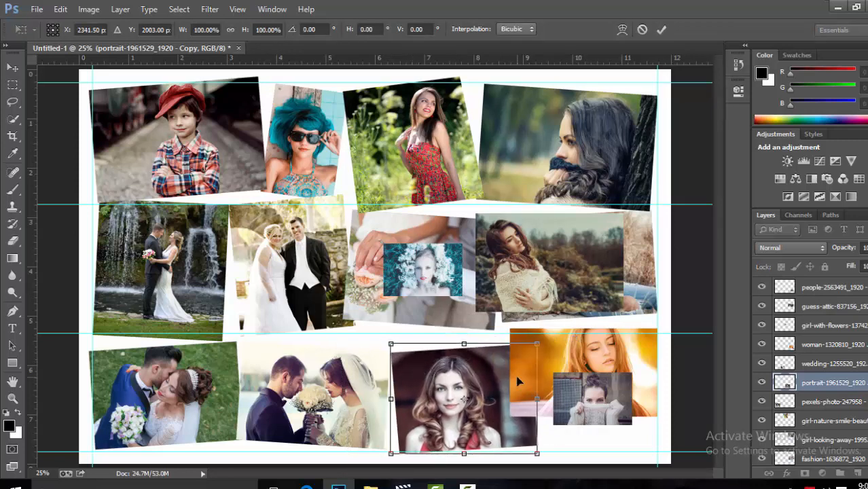
pyautogui.press('Return')
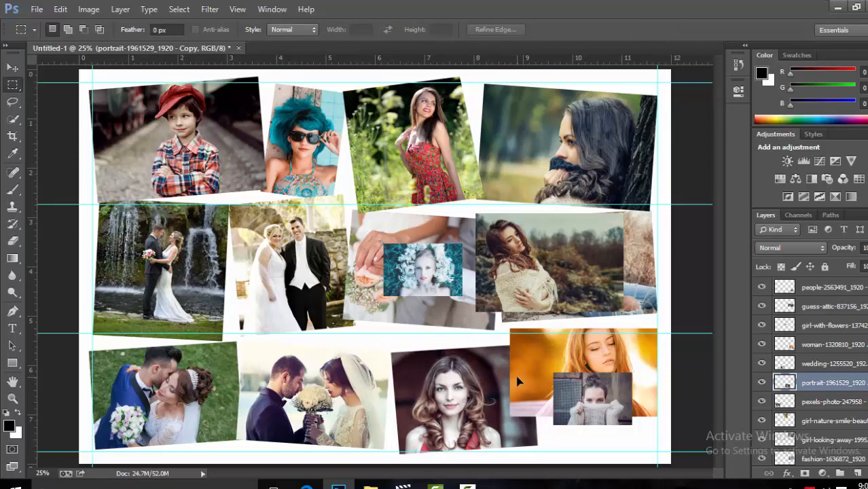
# Step: Trim the right strip off the portrait-1961529_1920 photo using a rectangular selection rotated slightly counterclockwise to match its tilt
pyautogui.moveTo(492, 329); pyautogui.dragTo(570, 441)
pyautogui.rightClick(570, 440)
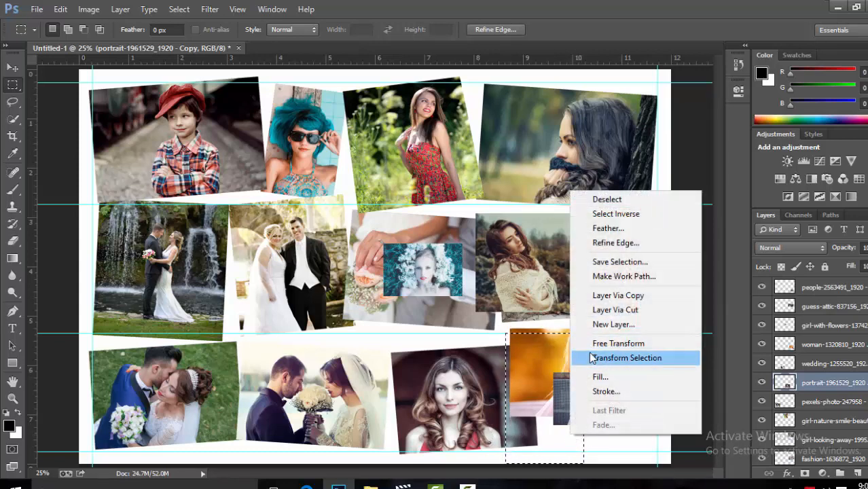
pyautogui.click(595, 358)
pyautogui.moveTo(596, 332); pyautogui.dragTo(589, 326)
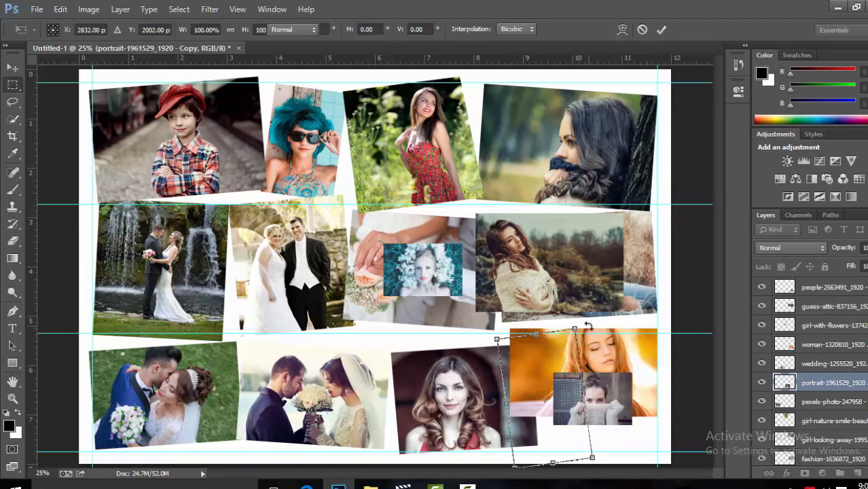
pyautogui.press('Return')
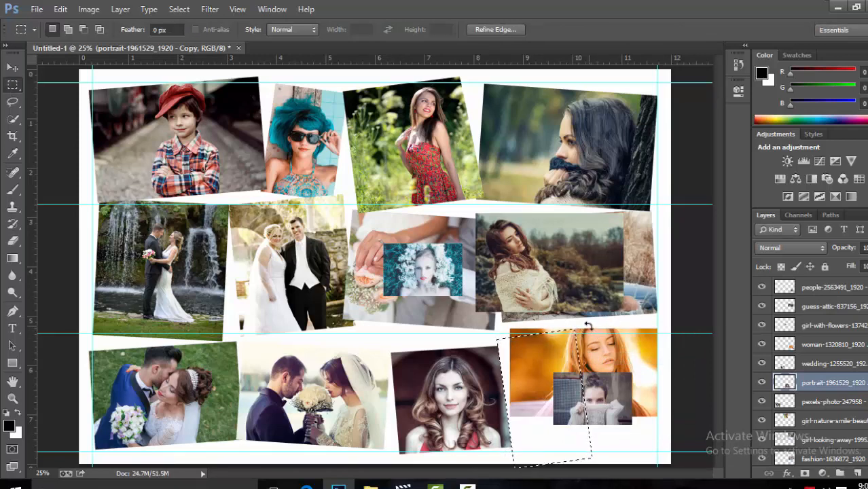
pyautogui.hotkey('ctrl', 'd')
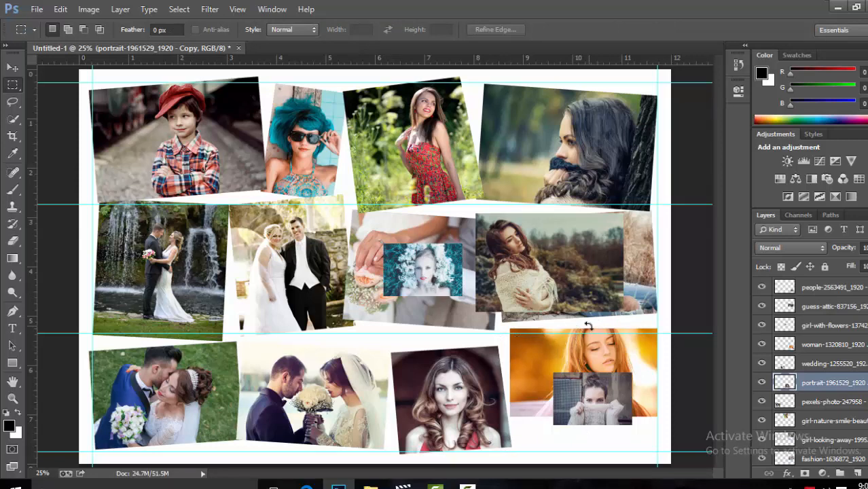
# Step: Nudge the portrait-1961529_1920 photo slightly up and left to fit between the third row's guides
pyautogui.hotkey('ctrl', 't')
pyautogui.moveTo(471, 366); pyautogui.dragTo(468, 360)
pyautogui.press('Return')
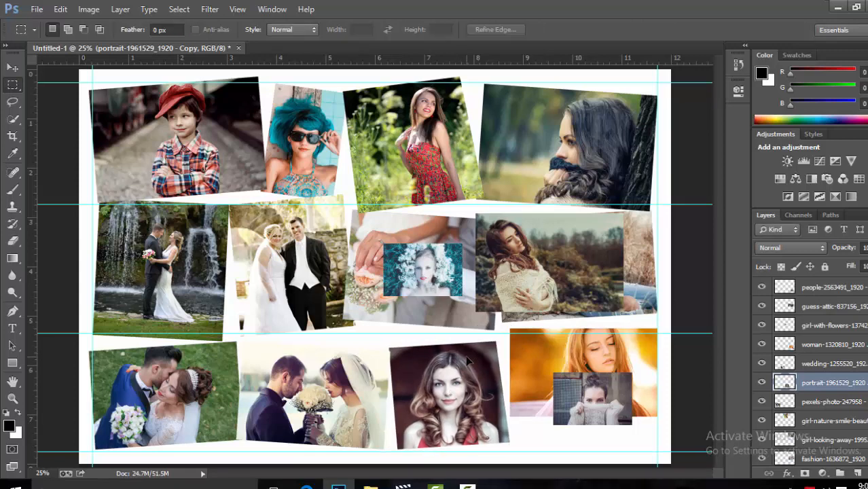
# Step: Move the small people-2563491_1920 photo off the third row, up over the second row's last photo
pyautogui.rightClick(585, 391)
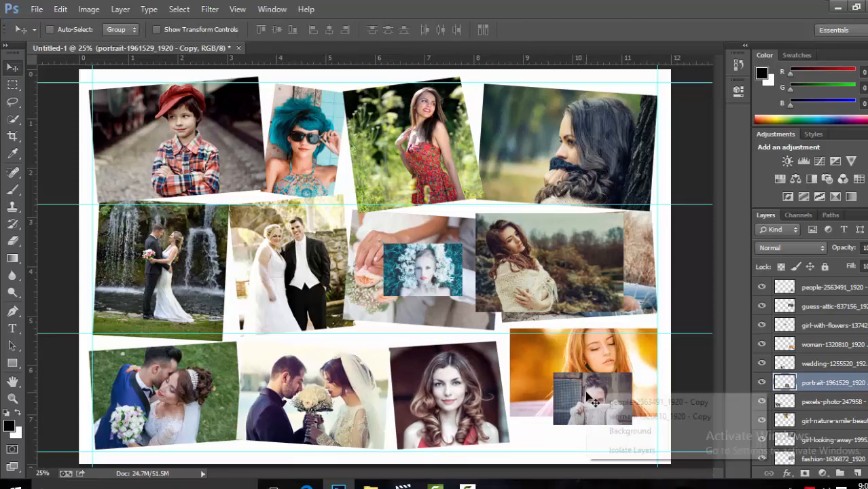
pyautogui.click(599, 402)
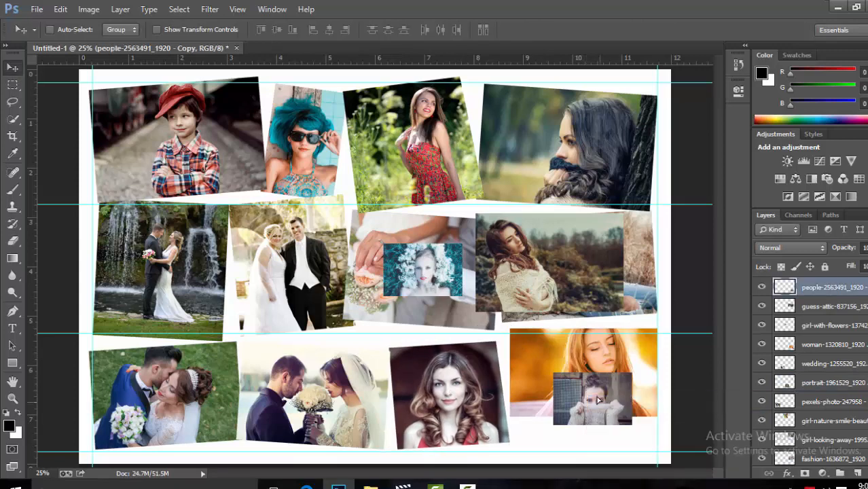
pyautogui.moveTo(600, 401); pyautogui.dragTo(571, 246)
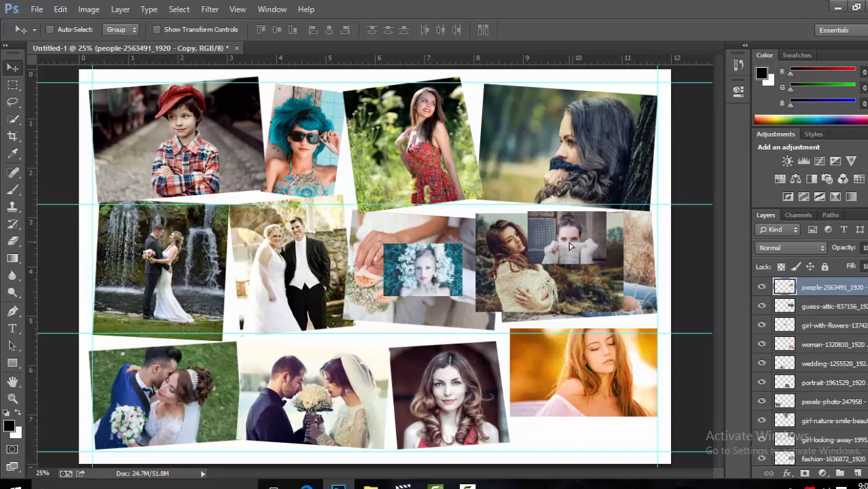
# Step: Move the woman-1320810_1920 photo straight down so it sits between the third row's guides
pyautogui.rightClick(578, 384)
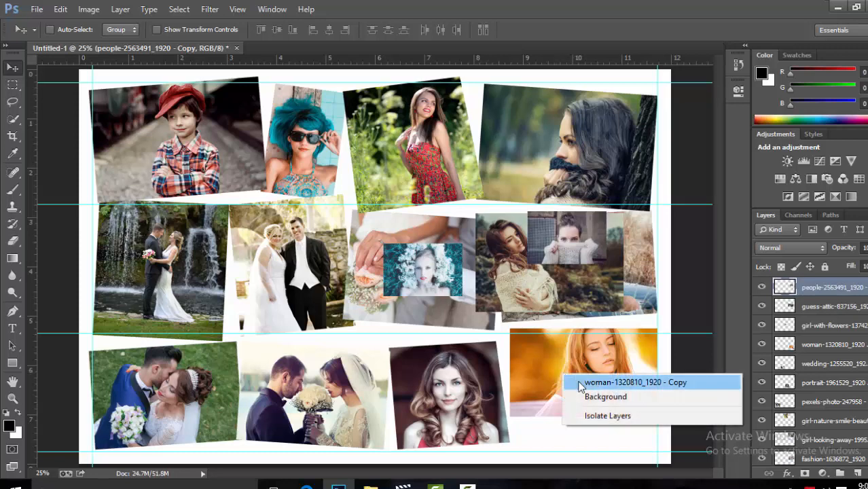
pyautogui.click(579, 382)
pyautogui.moveTo(581, 390); pyautogui.dragTo(581, 413)
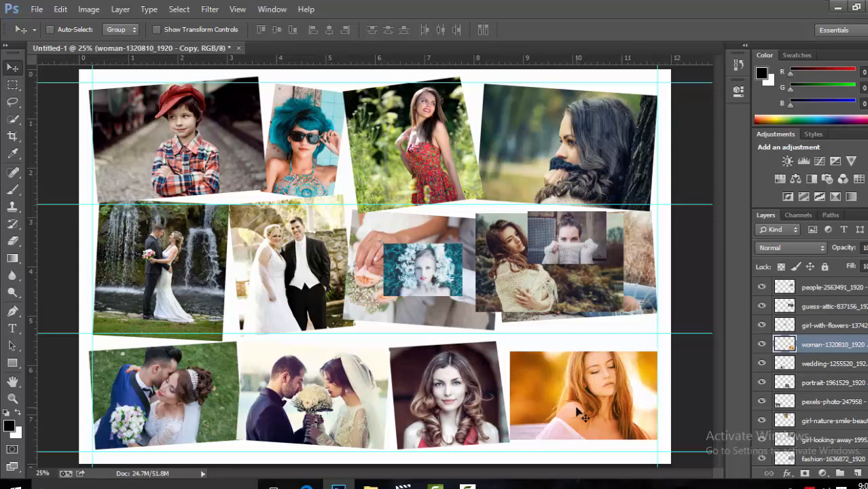
# Step: Trim the left strip off the woman-1320810_1920 photo with a rectangular selection, then deselect
pyautogui.press('m')
pyautogui.moveTo(476, 333); pyautogui.dragTo(532, 476)
pyautogui.press('Delete')
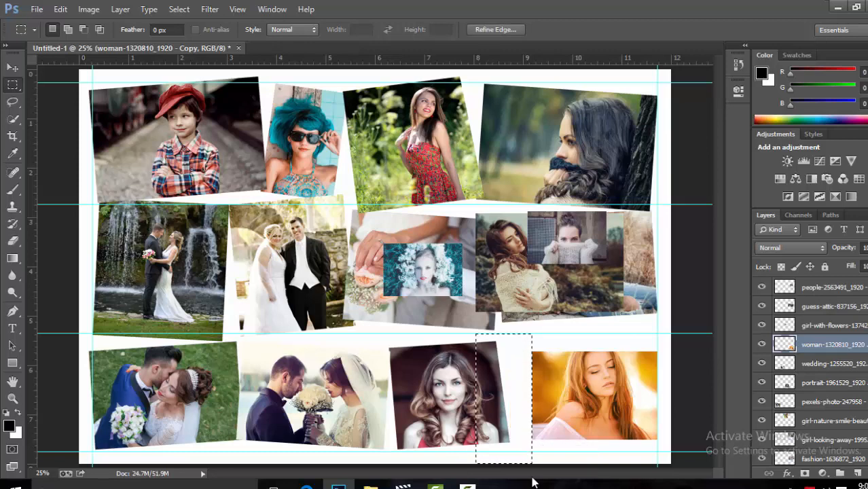
pyautogui.hotkey('ctrl', 'd')
# Step: Transform the woman-1320810_1920 photo to about 112.4% scale and 4° clockwise tilt, filling the third row's end up to the right guide
pyautogui.hotkey('ctrl', 't')
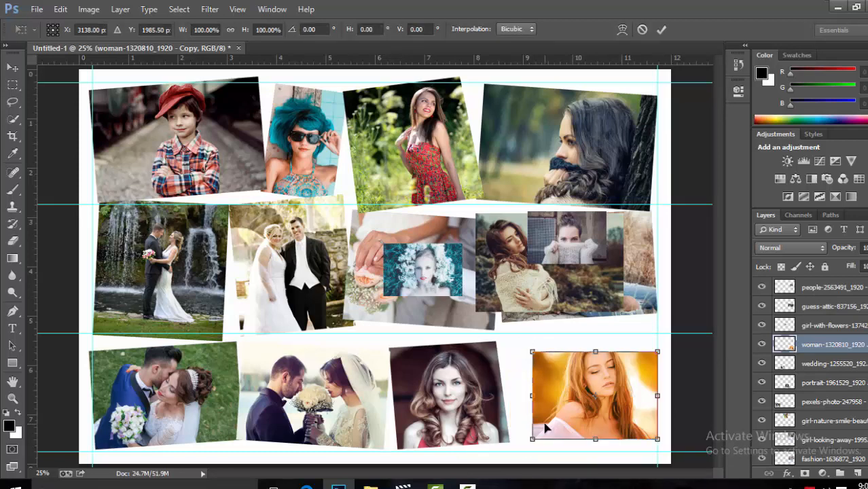
pyautogui.moveTo(546, 427); pyautogui.dragTo(523, 366)
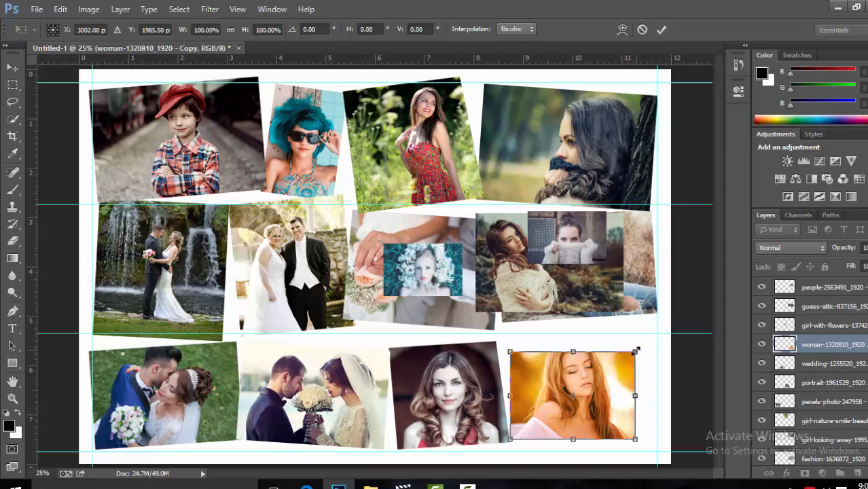
pyautogui.rightClick(635, 353)
pyautogui.click(632, 352)
pyautogui.moveTo(638, 352); pyautogui.dragTo(666, 344)
pyautogui.moveTo(625, 365); pyautogui.dragTo(629, 368)
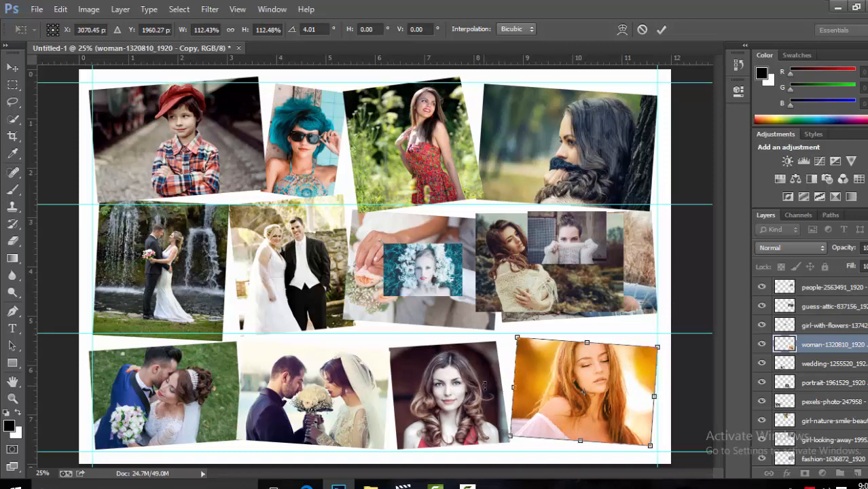
pyautogui.press('Return')
# Step: Move the portrait-1961529_1920 photo slightly right and up, close to the woman-1320810_1920 photo
pyautogui.press('m')
pyautogui.press('v')
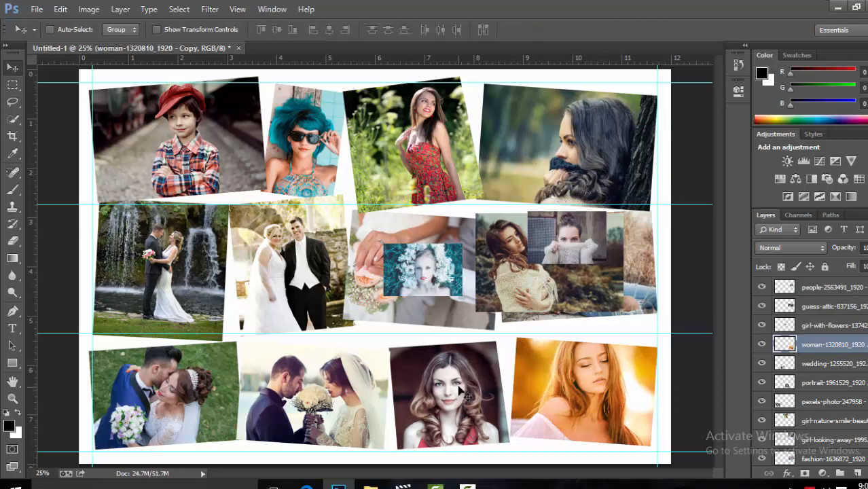
pyautogui.rightClick(459, 387)
pyautogui.click(478, 394)
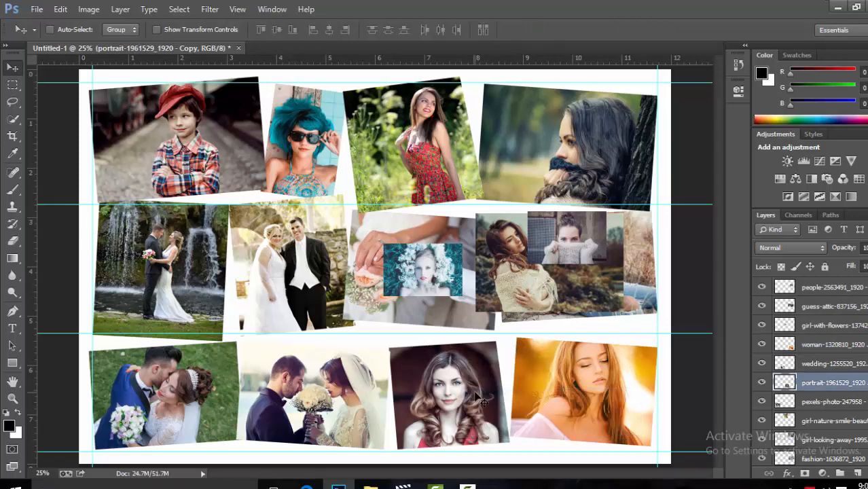
pyautogui.moveTo(478, 393); pyautogui.dragTo(483, 393)
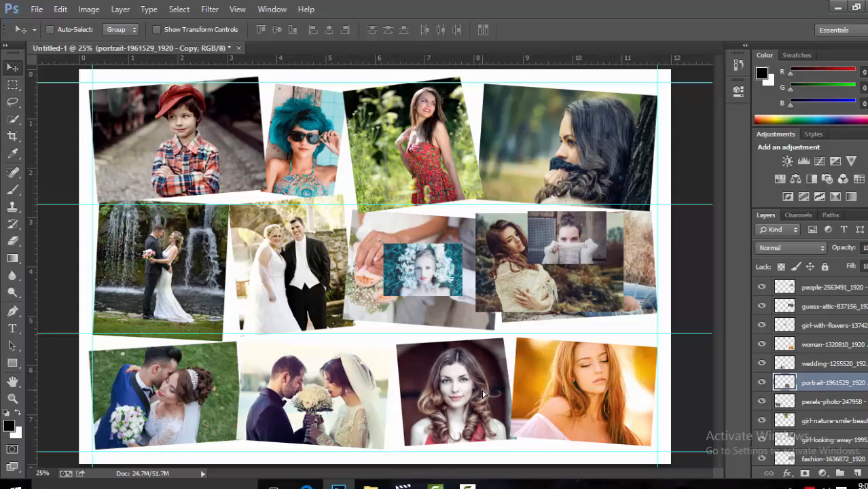
# Step: Enlarge the portrait-1961529_1920 photo to about 104.9% to fill the third row's height
pyautogui.hotkey('ctrl', 't')
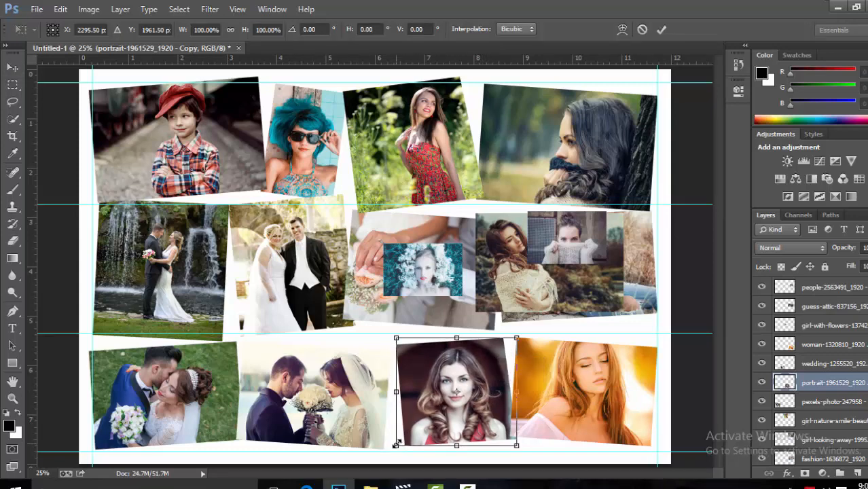
pyautogui.moveTo(396, 446); pyautogui.dragTo(392, 449)
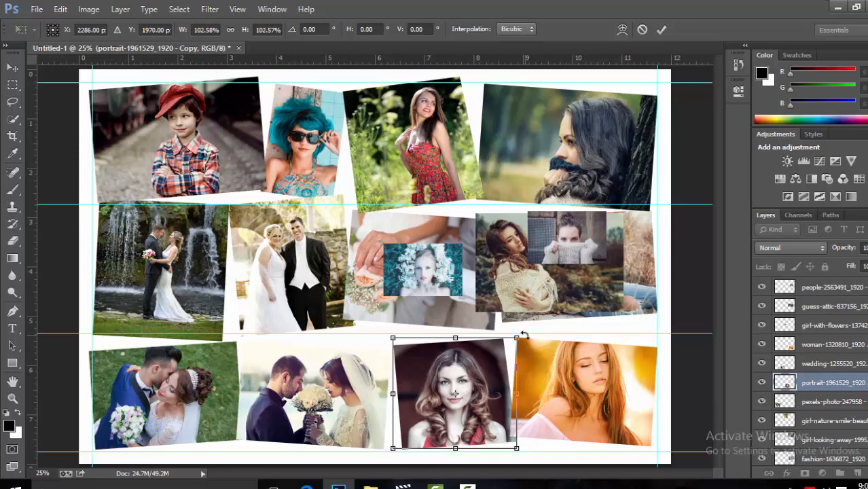
pyautogui.moveTo(518, 333); pyautogui.dragTo(520, 332)
pyautogui.press('Return')
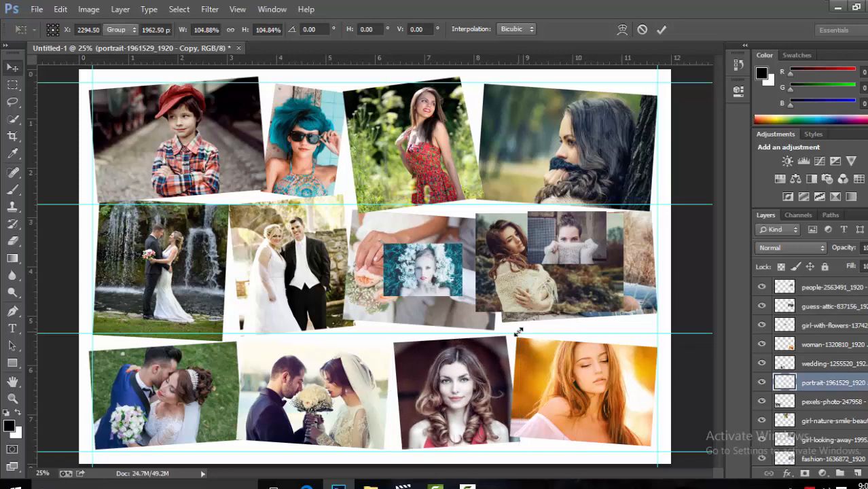
# Step: Nudge the wedding-1255520_1920 photo slightly right to even out the gaps between its neighbours in the third row
pyautogui.rightClick(337, 358)
pyautogui.click(342, 365)
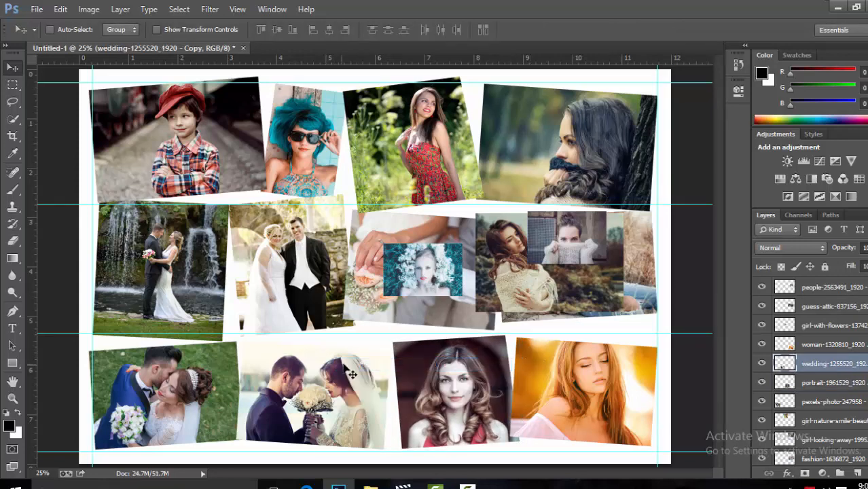
pyautogui.moveTo(342, 367); pyautogui.dragTo(349, 371)
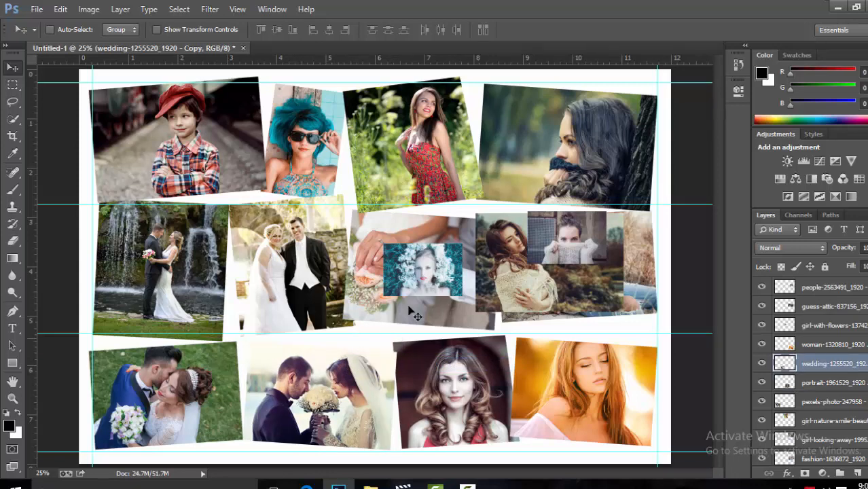
# Step: Hide the leftover girl-with-flowers-1374221_1920, people-2563491_1920 and guess-attic-837156_1920 photo layers covering the second row
pyautogui.rightClick(420, 268)
pyautogui.click(427, 272)
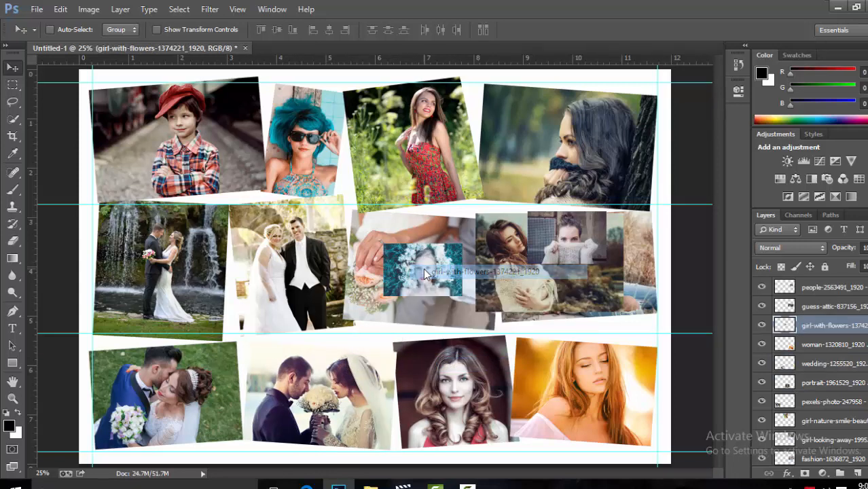
pyautogui.click(762, 326)
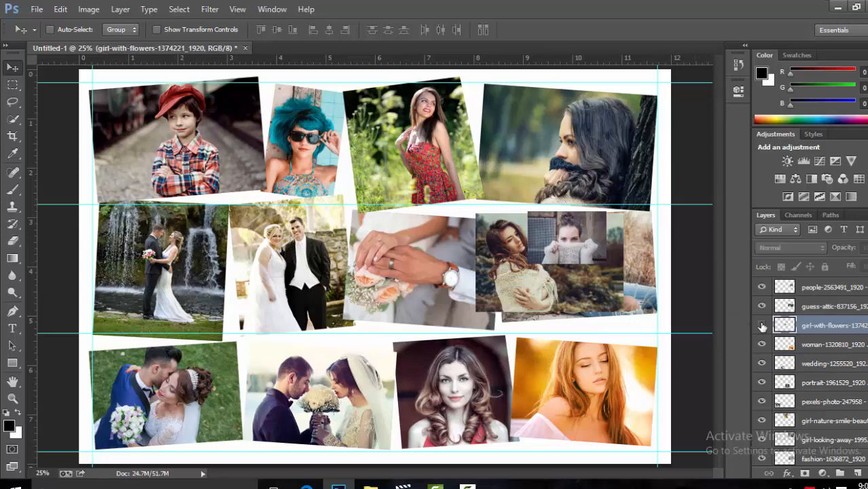
pyautogui.rightClick(563, 235)
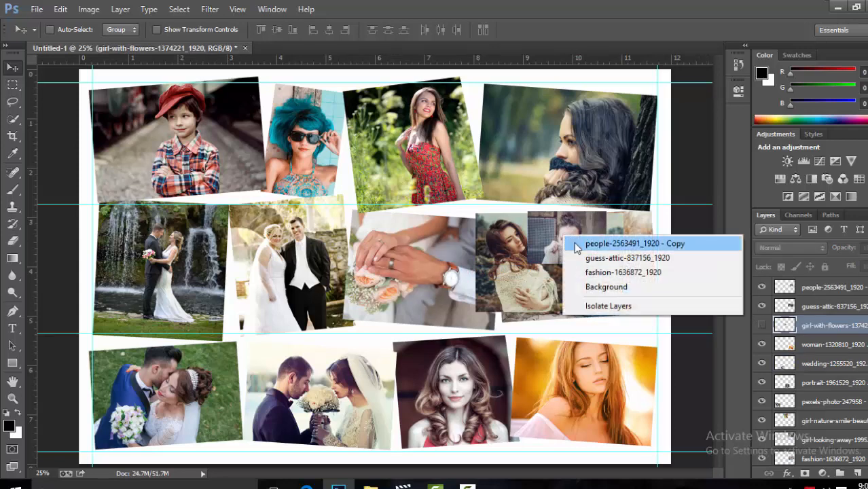
pyautogui.click(574, 243)
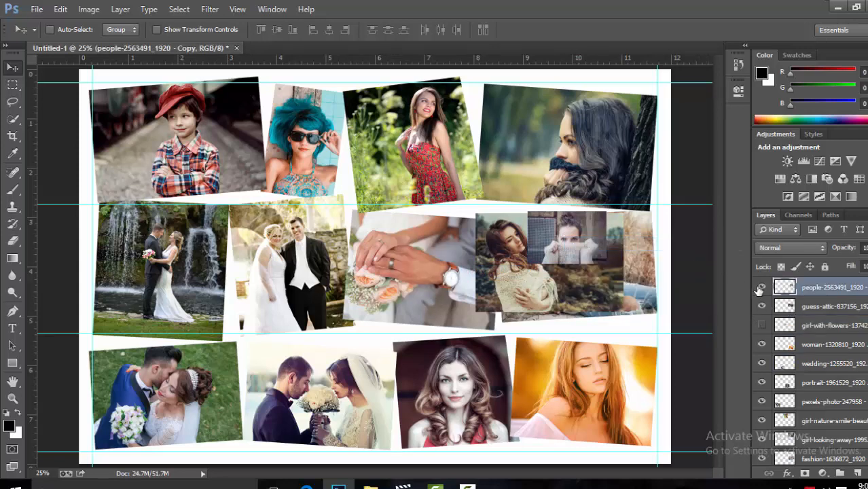
pyautogui.click(760, 287)
pyautogui.rightClick(562, 253)
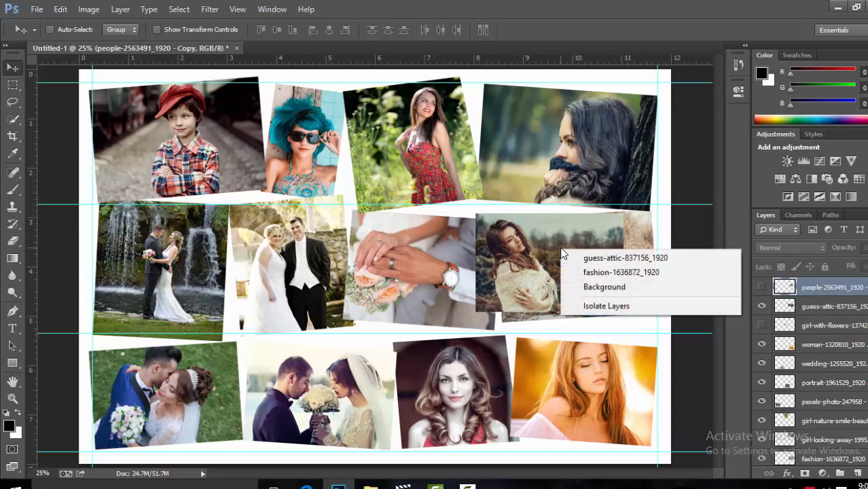
pyautogui.click(577, 259)
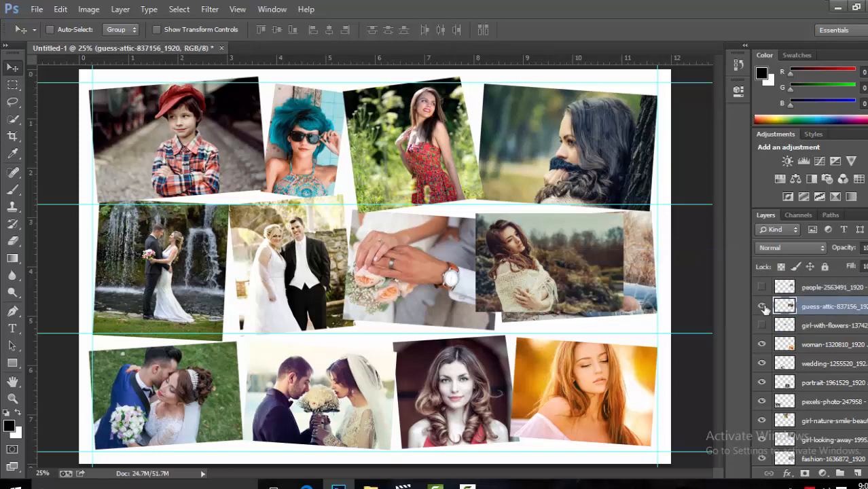
pyautogui.click(762, 306)
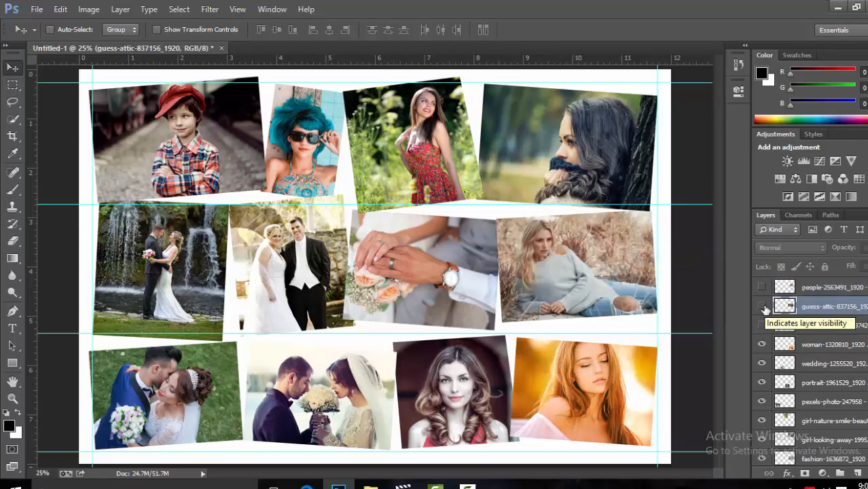
# Step: Add a stroke layer style to the cap-2923682_640 photo in light grey #d4d2d2
pyautogui.rightClick(193, 127)
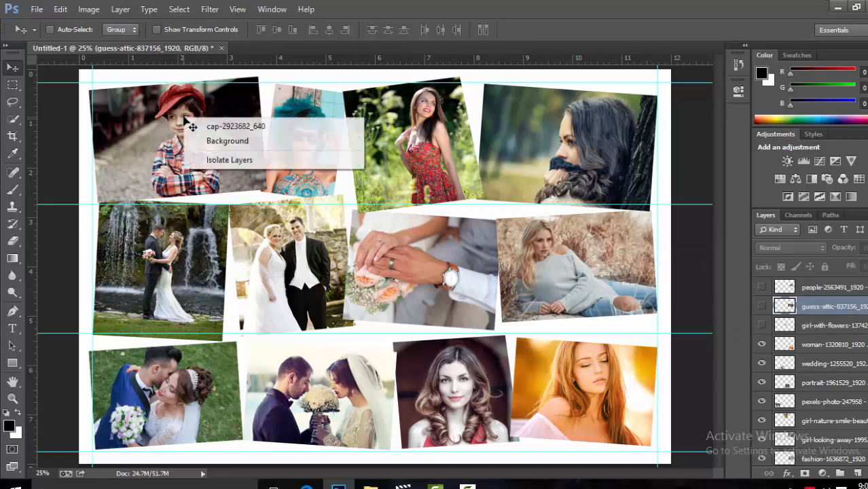
pyautogui.click(200, 126)
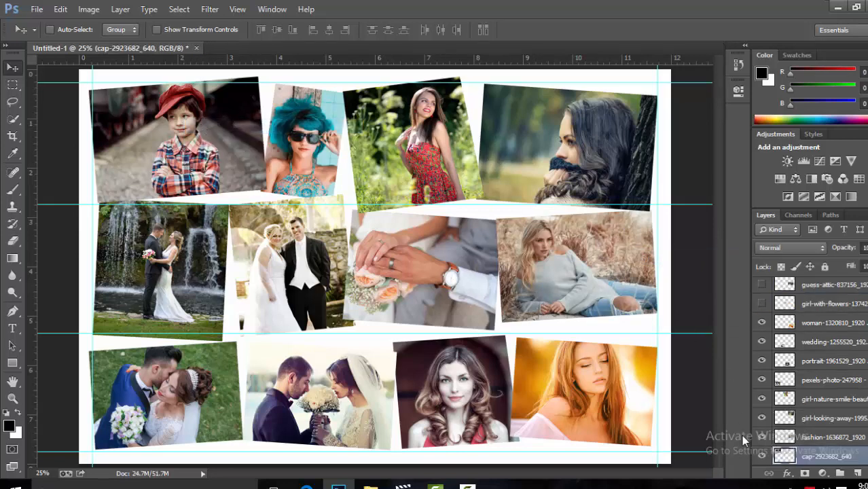
pyautogui.click(787, 474)
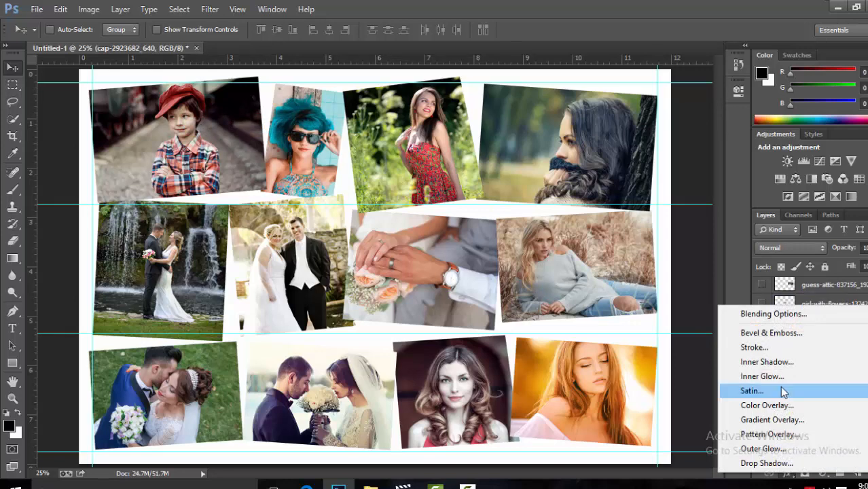
pyautogui.click(753, 348)
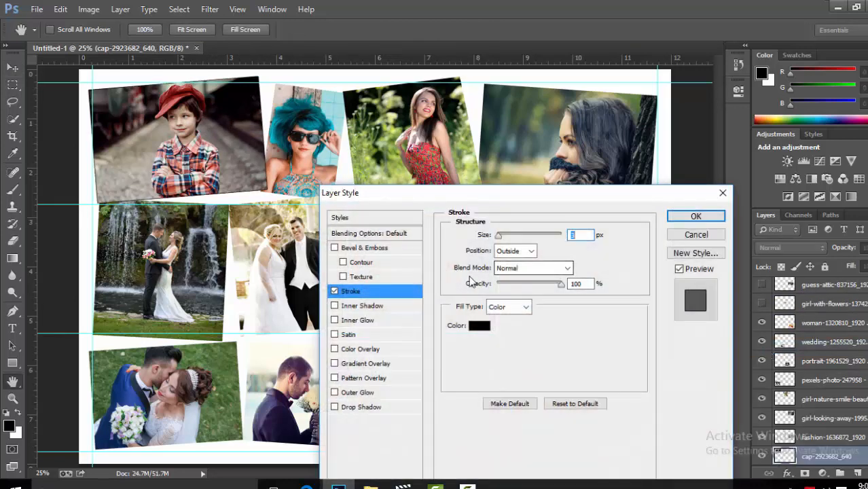
pyautogui.click(480, 325)
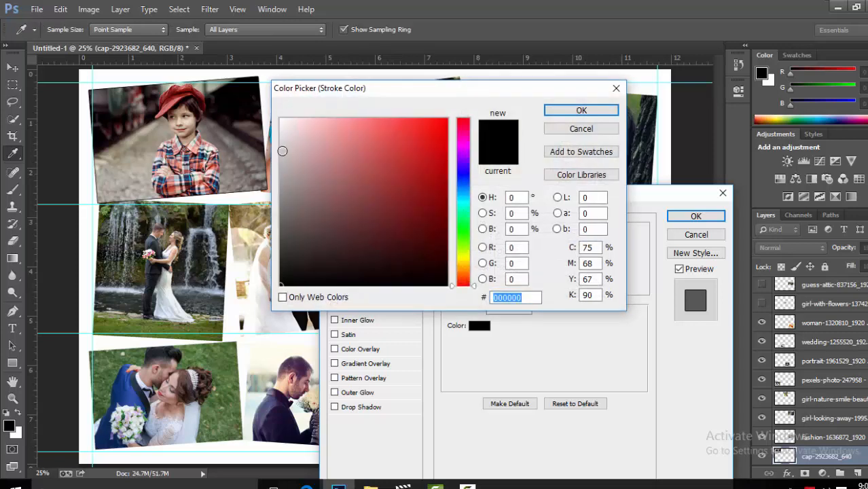
pyautogui.click(281, 146)
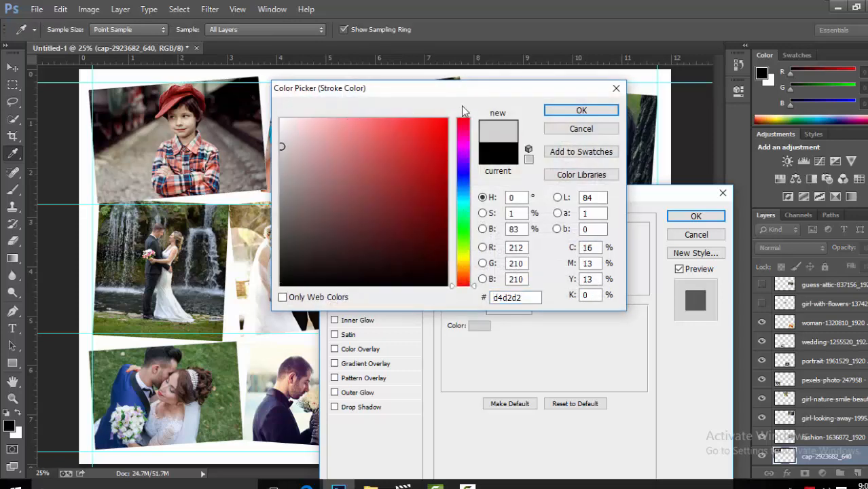
pyautogui.click(574, 110)
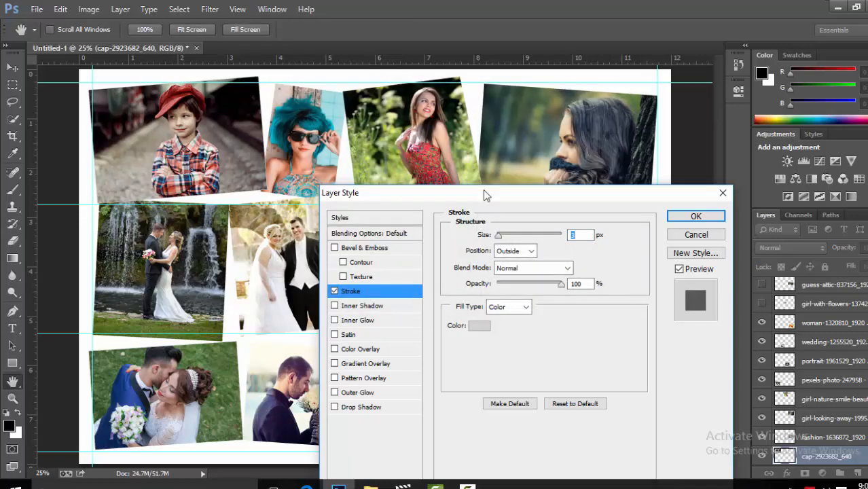
# Step: Set the cap photo's stroke position to Inside and its size to 24 px
pyautogui.click(513, 251)
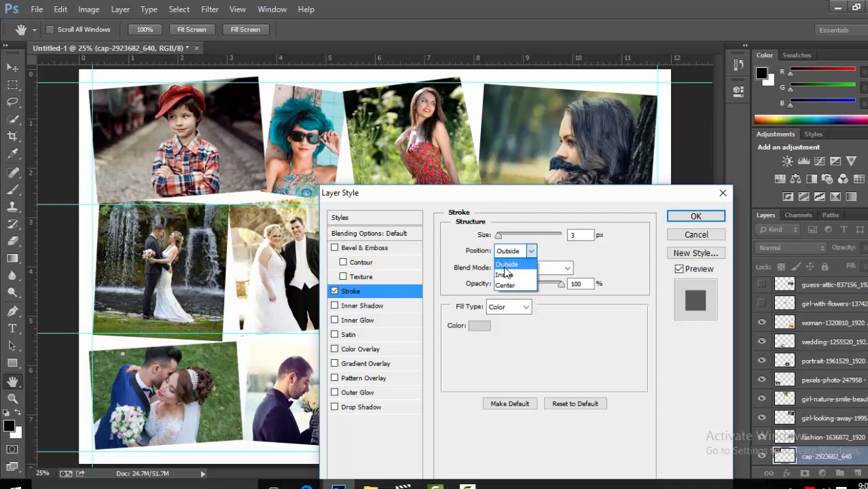
pyautogui.click(504, 275)
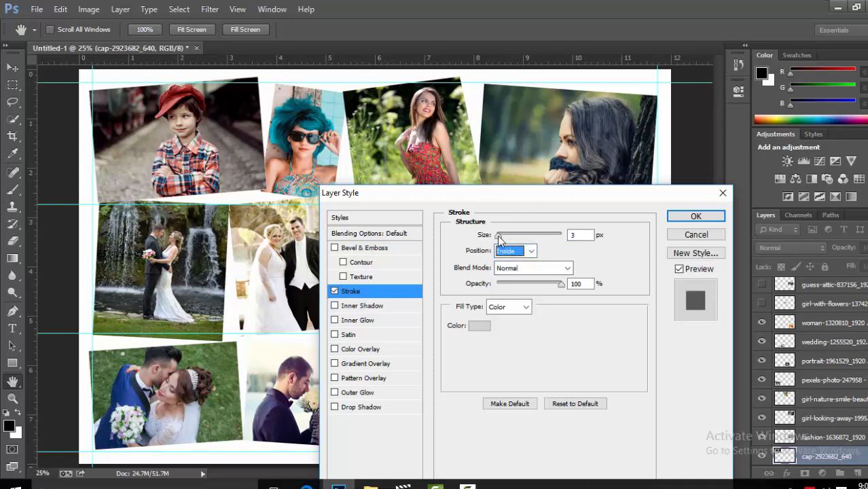
pyautogui.moveTo(498, 235); pyautogui.dragTo(506, 236)
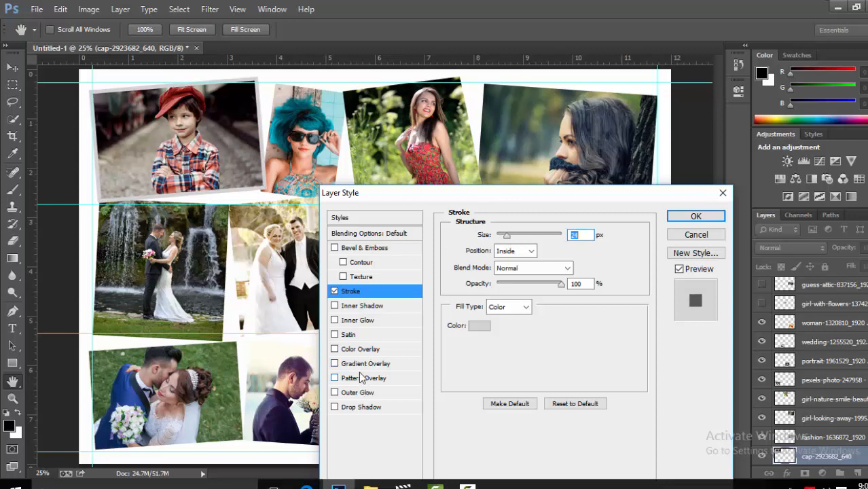
# Step: Add a drop shadow to the cap photo with an 11 px distance, 9 px size and a slight spread
pyautogui.click(361, 407)
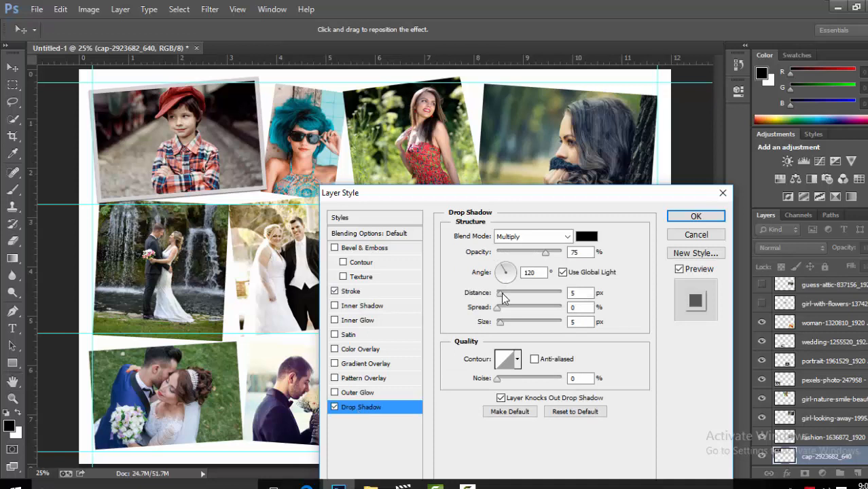
pyautogui.moveTo(502, 292); pyautogui.dragTo(505, 297)
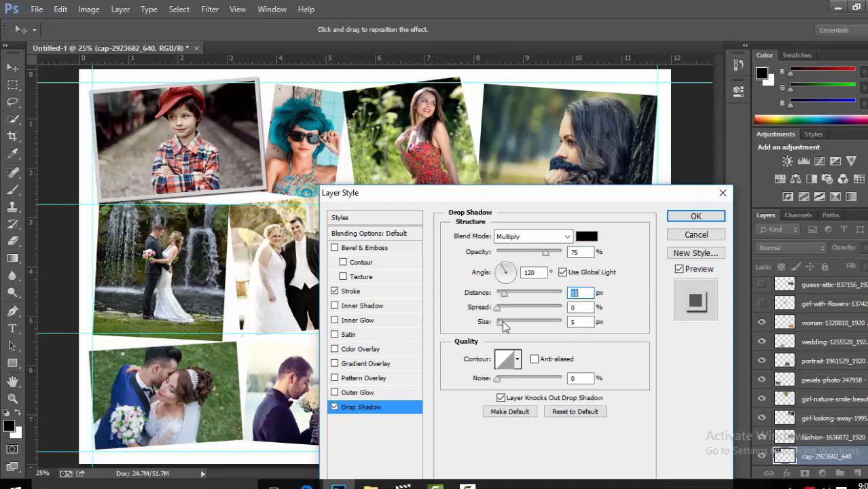
pyautogui.click(504, 325)
pyautogui.moveTo(499, 310); pyautogui.dragTo(501, 311)
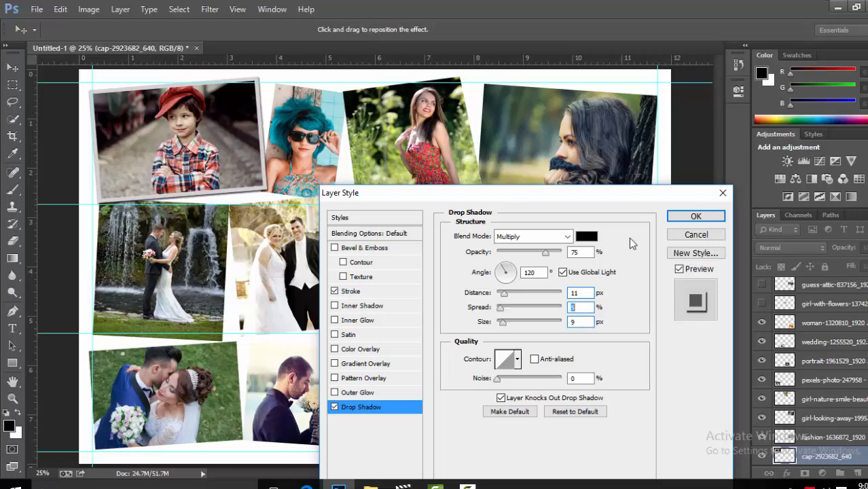
pyautogui.click(682, 216)
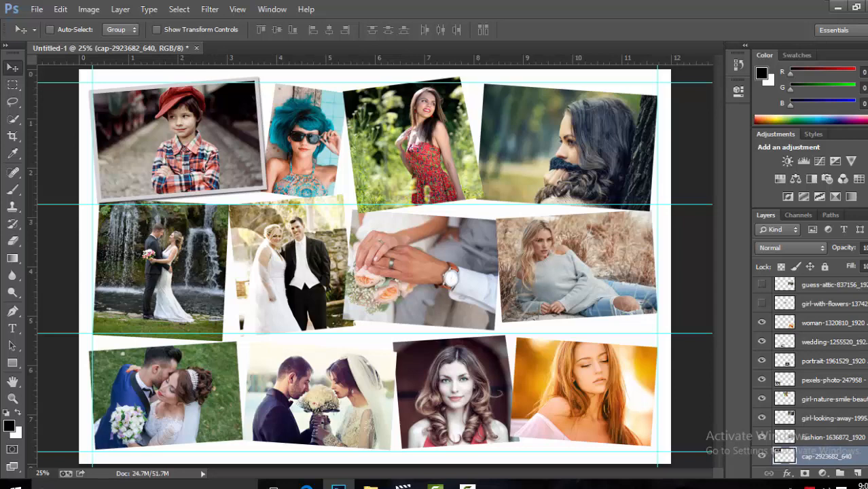
# Step: Copy the cap photo's layer style and paste it onto the four photo layers from bride-2871483_1920 down to blue-2705642_1920
pyautogui.scroll(-3, 809, 374)
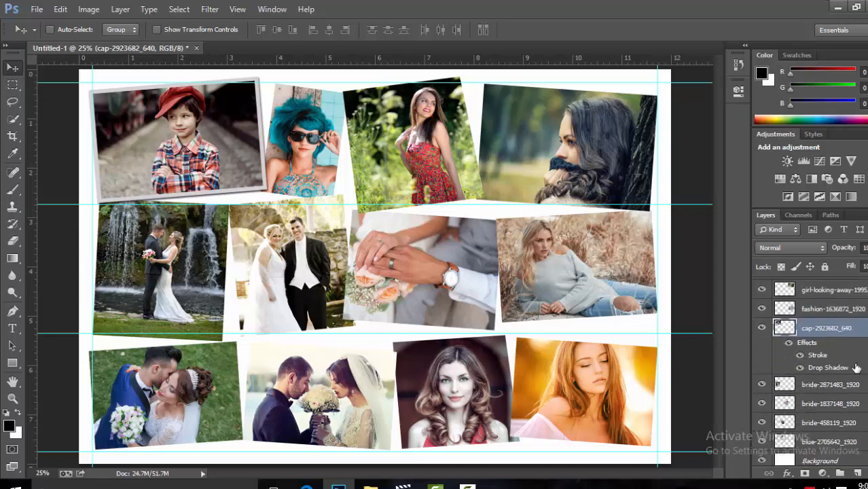
pyautogui.rightClick(830, 330)
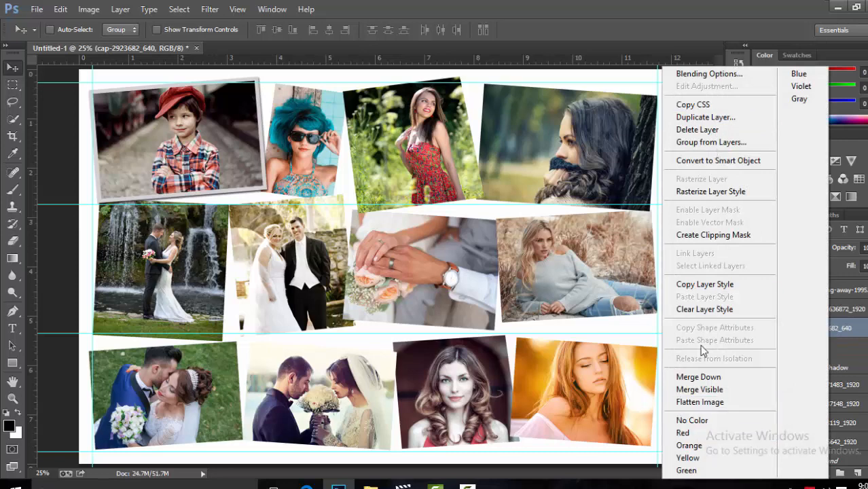
pyautogui.click(706, 285)
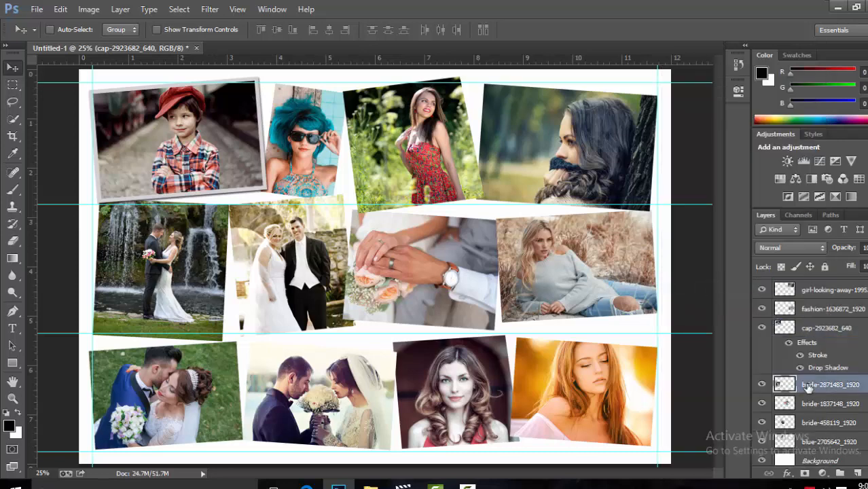
pyautogui.click(780, 384)
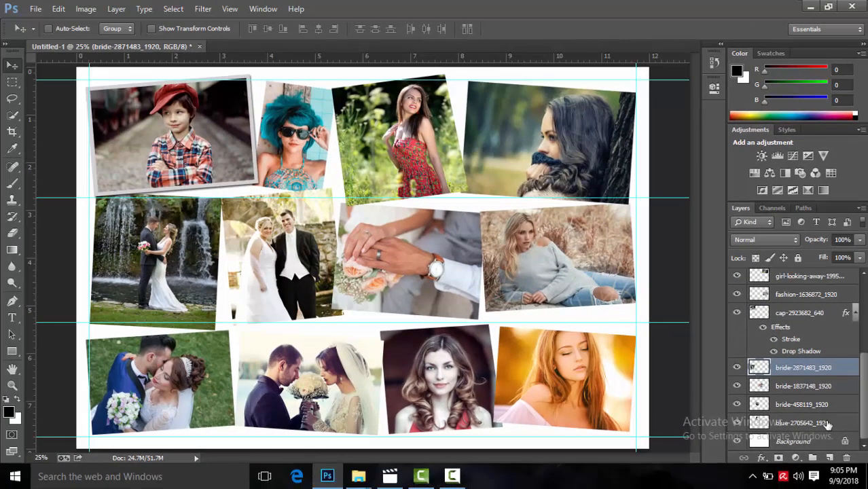
pyautogui.keyDown('shift'); pyautogui.click(828, 424); pyautogui.keyUp('shift')
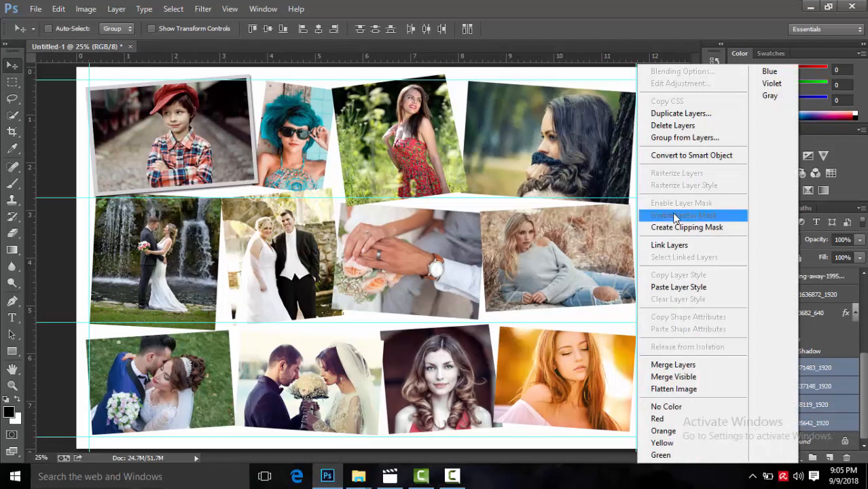
pyautogui.click(680, 288)
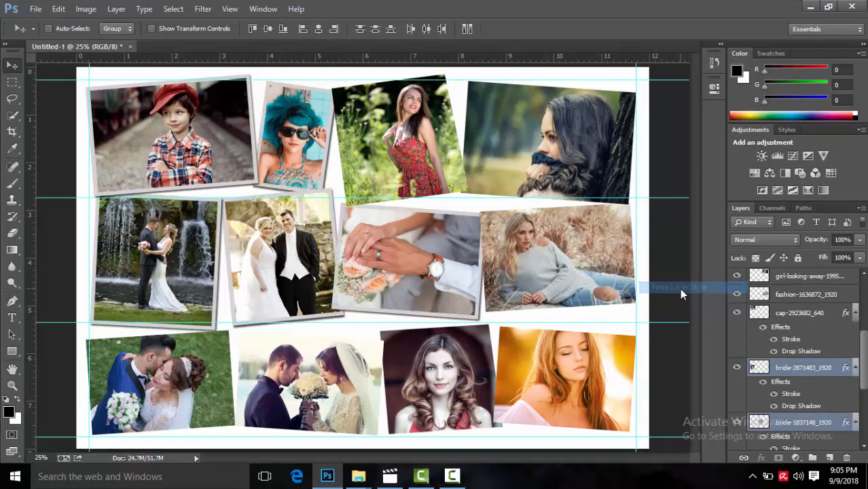
# Step: Paste the copied layer style onto all photo layers from fashion-1636872_1920 up to people-2563491_1920
pyautogui.click(813, 295)
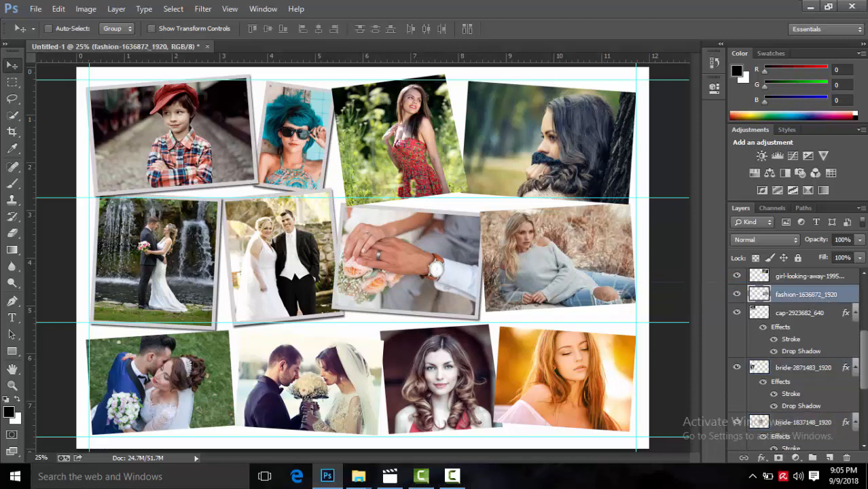
pyautogui.moveTo(864, 348); pyautogui.dragTo(857, 282)
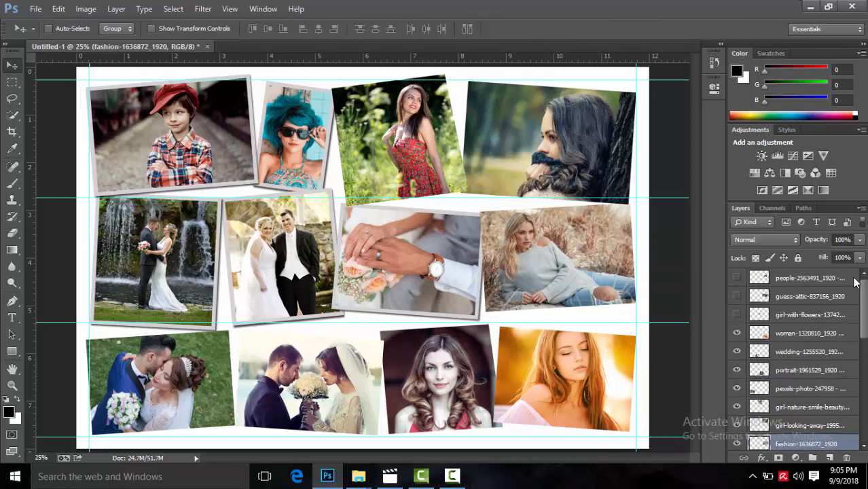
pyautogui.keyDown('shift'); pyautogui.click(833, 280); pyautogui.keyUp('shift')
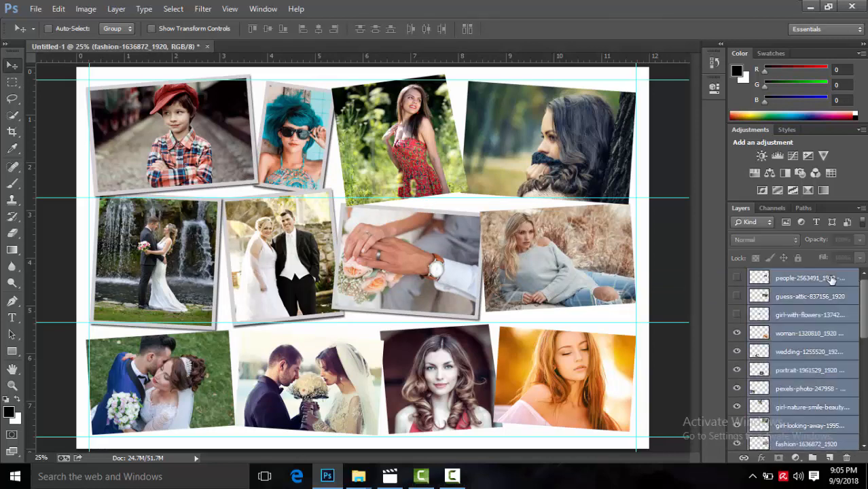
pyautogui.rightClick(813, 278)
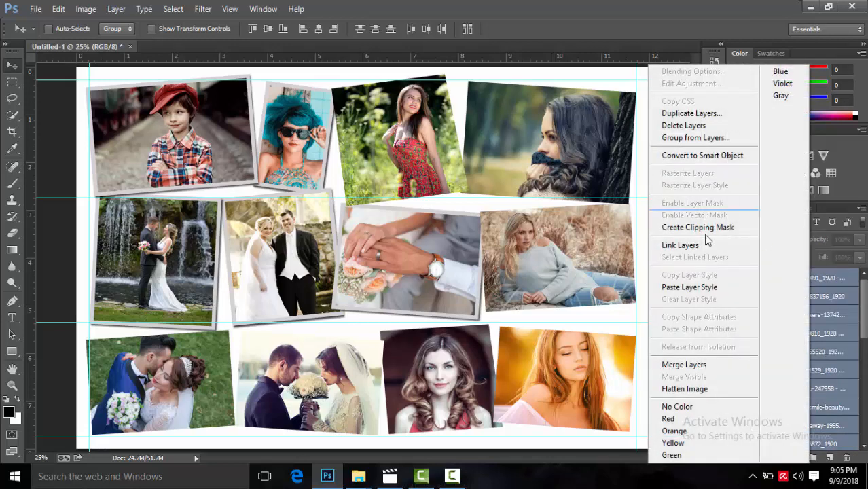
pyautogui.click(696, 288)
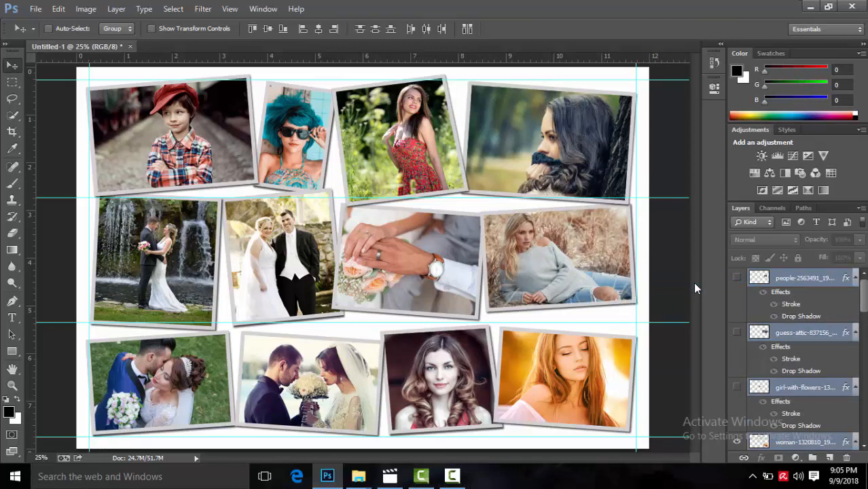
# Step: Nudge the bride-1837148_1920 hands photo slightly down in the second row
pyautogui.rightClick(458, 271)
pyautogui.click(463, 277)
pyautogui.moveTo(463, 277); pyautogui.dragTo(463, 285)
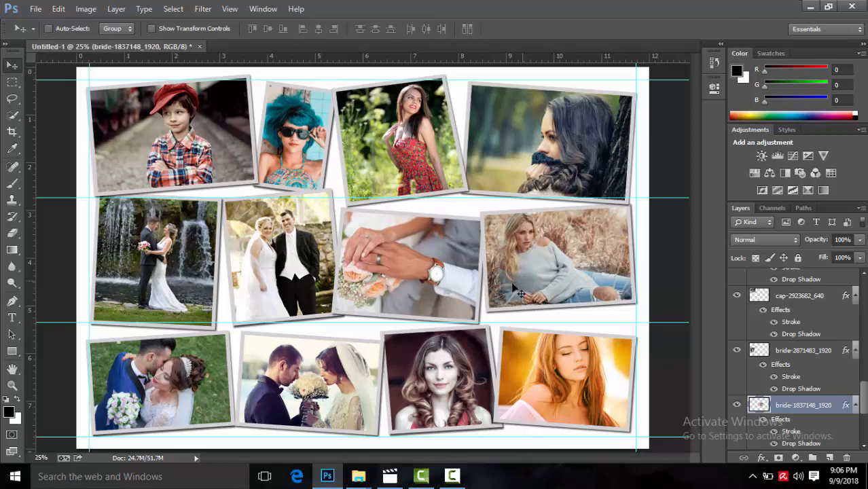
pyautogui.rightClick(309, 351)
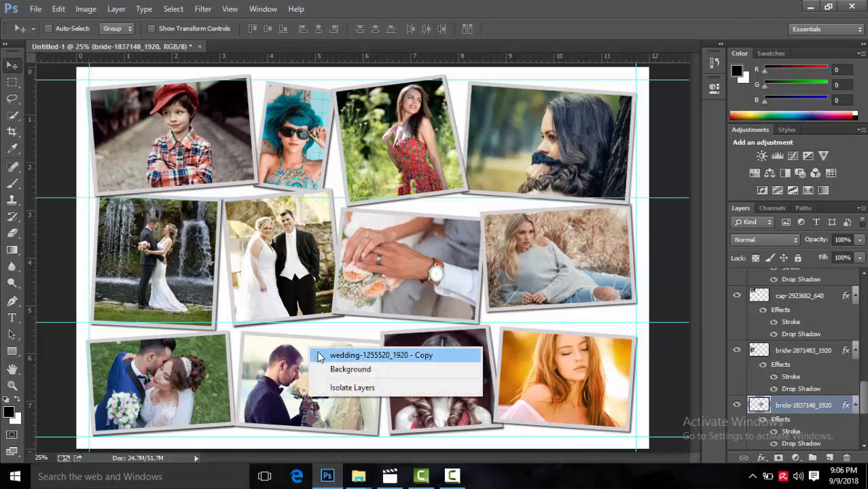
pyautogui.click(318, 354)
pyautogui.hotkey('ctrl', 't')
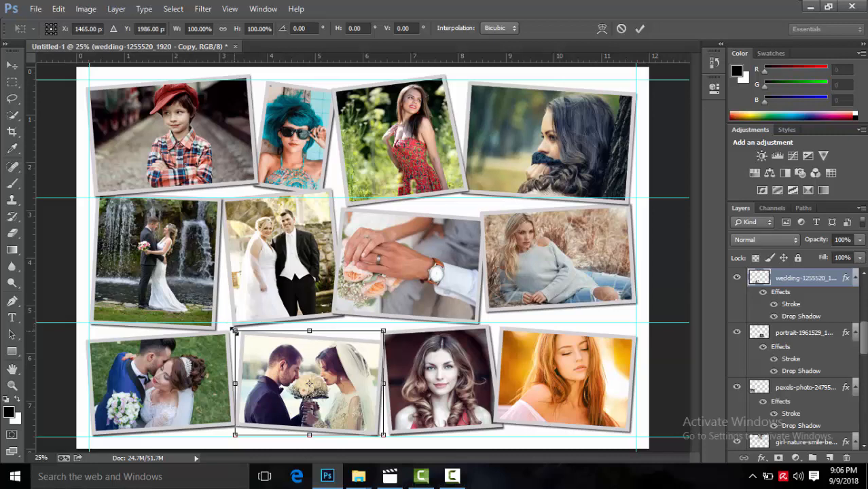
pyautogui.rightClick(234, 332)
pyautogui.click(235, 333)
pyautogui.click(639, 30)
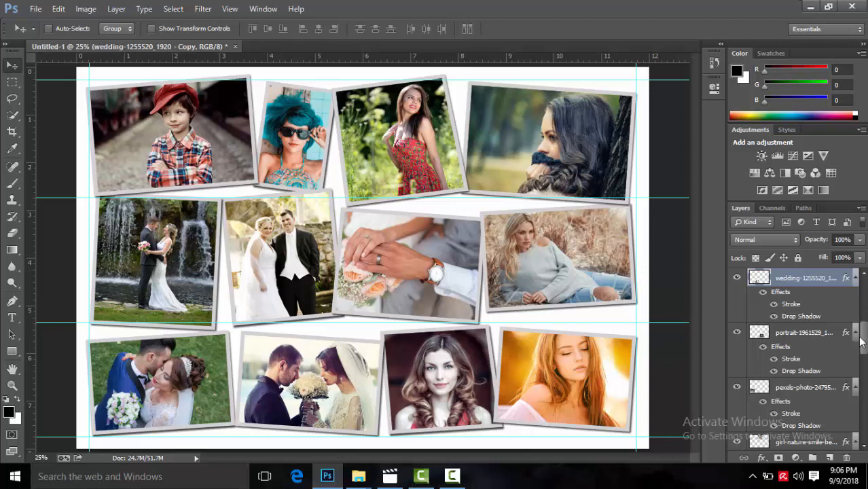
# Step: Create a new layer directly above the Background and fill it with black
pyautogui.moveTo(861, 342); pyautogui.dragTo(861, 421)
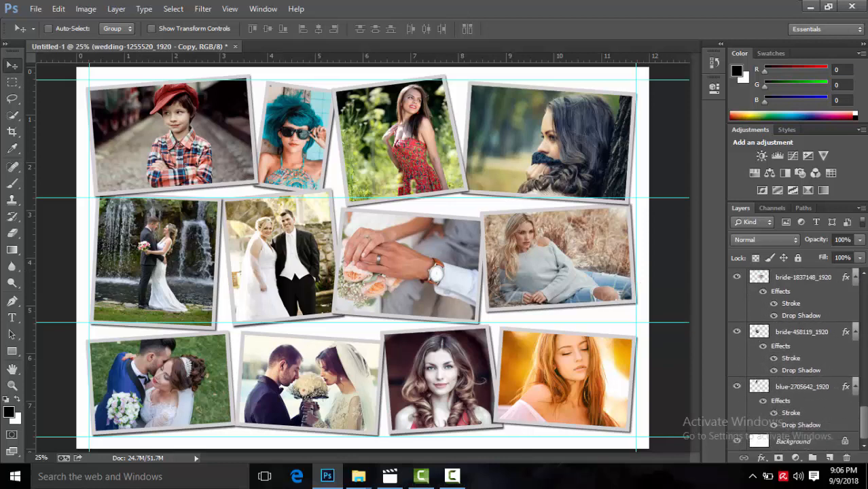
pyautogui.click(809, 444)
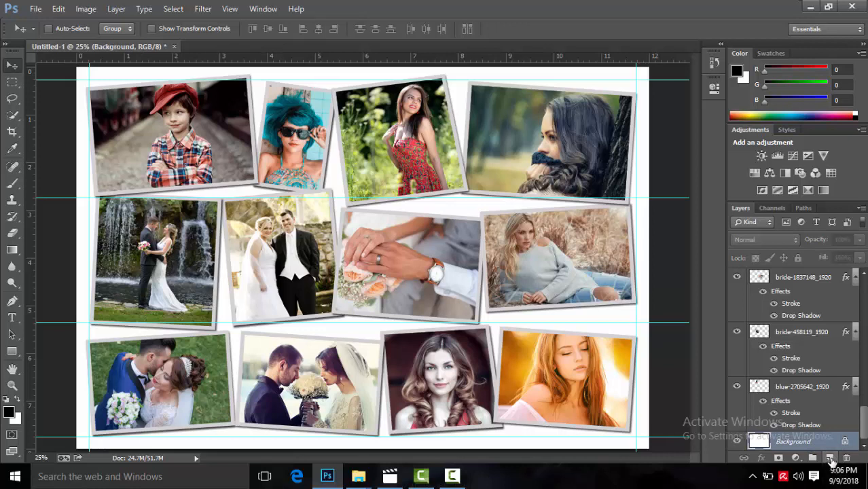
pyautogui.click(832, 459)
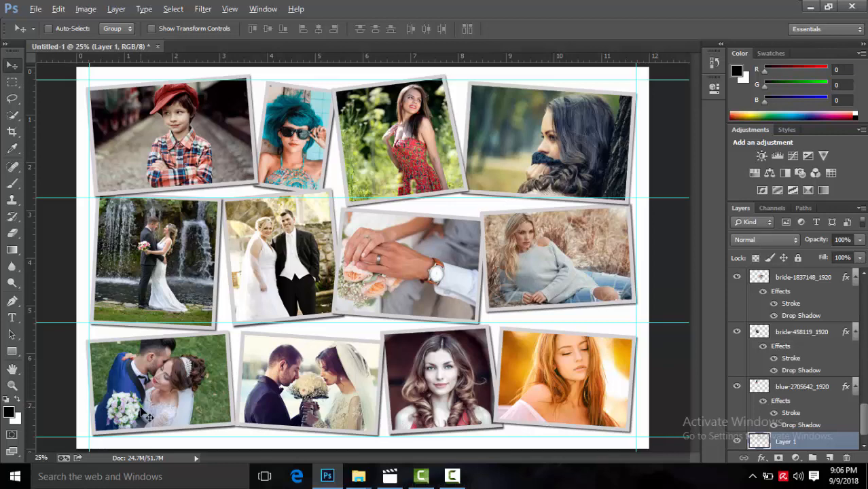
pyautogui.hotkey('alt', 'BackSpace')
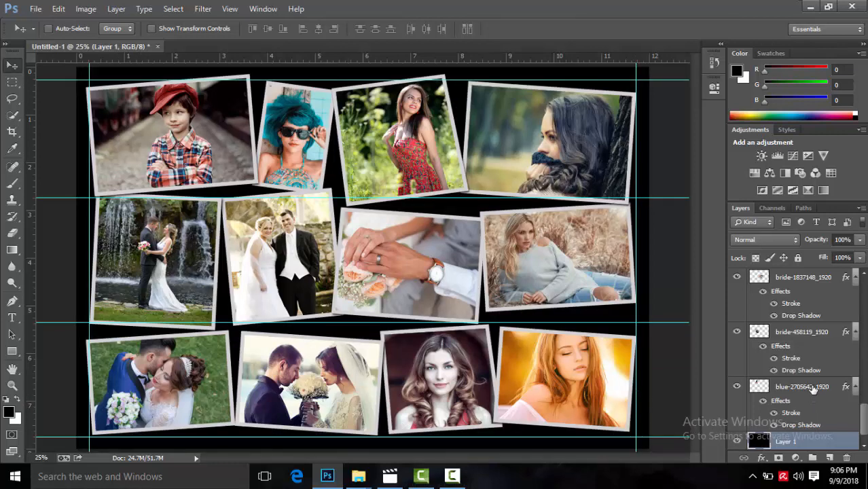
# Step: Select all photo layers from blue-2705642_1920 up to people-2563491_1920 and scale them together about their centre to about 96.7%
pyautogui.click(811, 389)
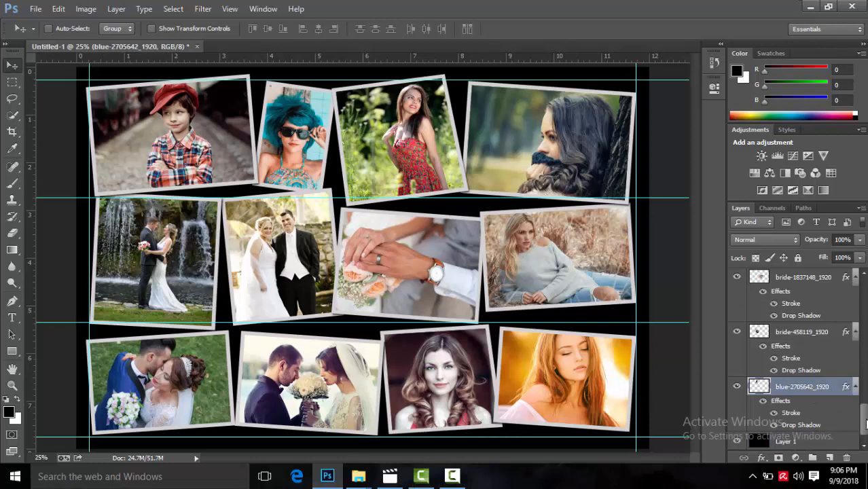
pyautogui.moveTo(864, 426); pyautogui.dragTo(866, 302)
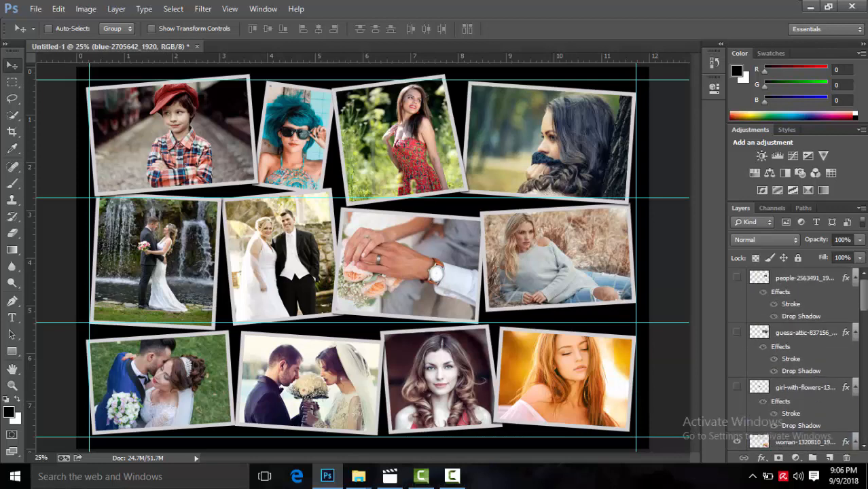
pyautogui.keyDown('shift'); pyautogui.click(809, 278); pyautogui.keyUp('shift')
pyautogui.hotkey('ctrl', 't')
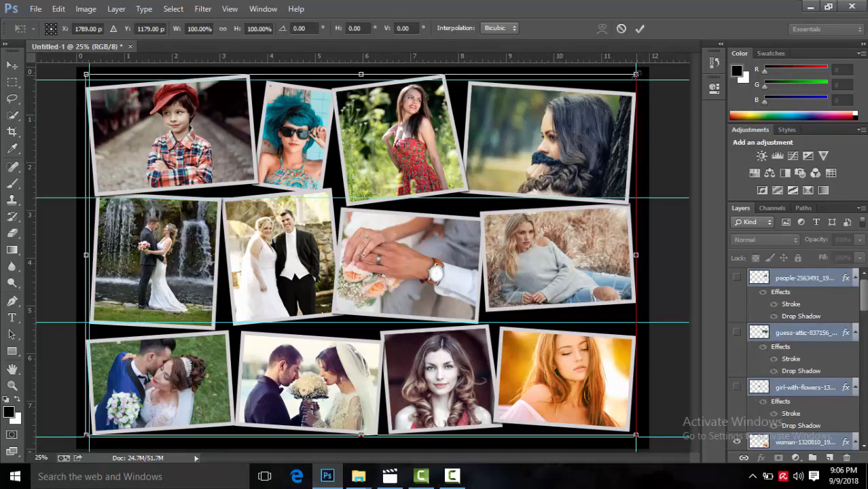
pyautogui.moveTo(636, 74); pyautogui.dragTo(628, 80)
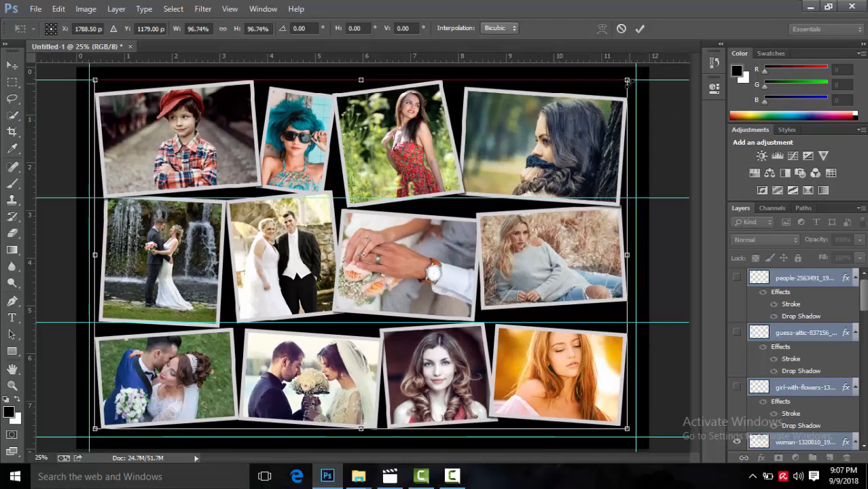
pyautogui.click(639, 30)
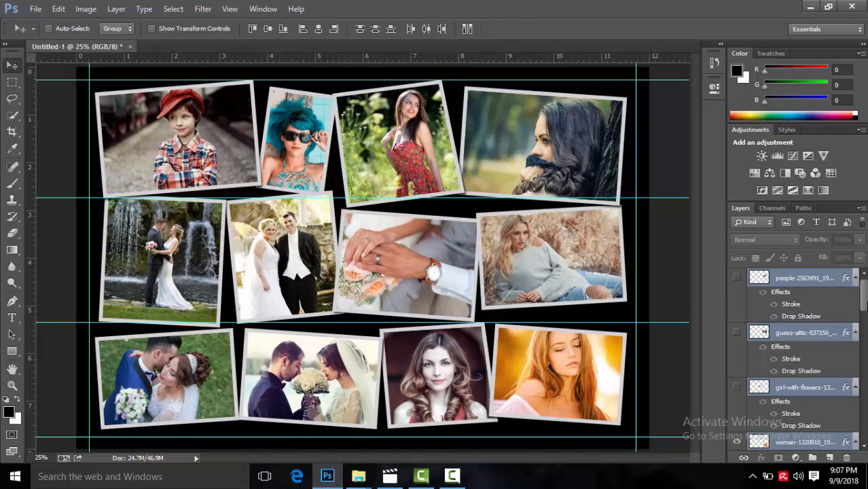
# Step: Scale the black Layer 1 about its centre to about 97.7% to leave a thin white border around the canvas
pyautogui.moveTo(867, 302); pyautogui.dragTo(865, 428)
pyautogui.click(832, 426)
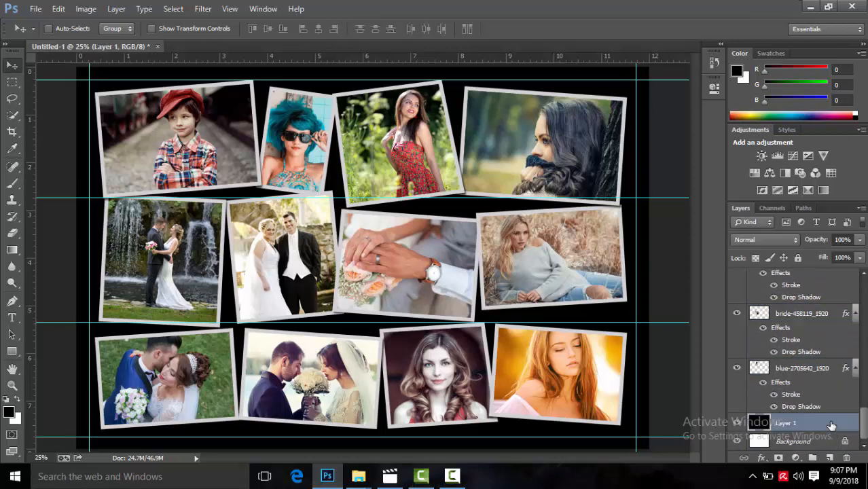
pyautogui.hotkey('ctrl', 't')
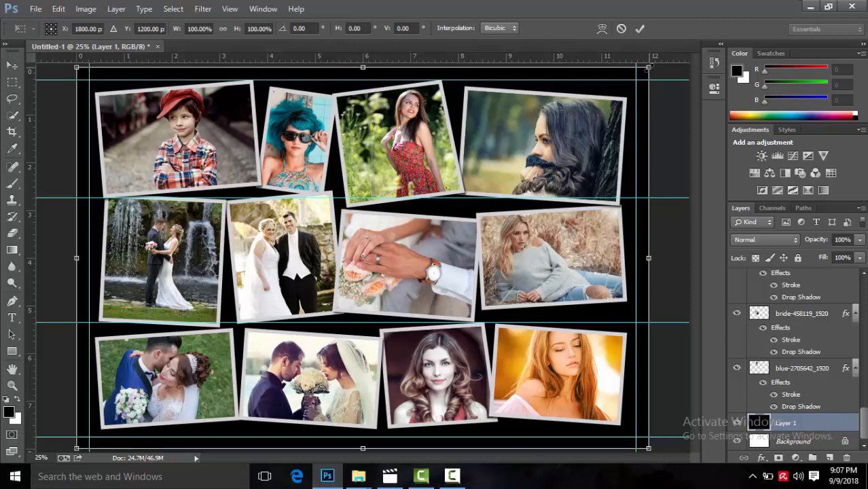
pyautogui.moveTo(649, 68); pyautogui.dragTo(643, 71)
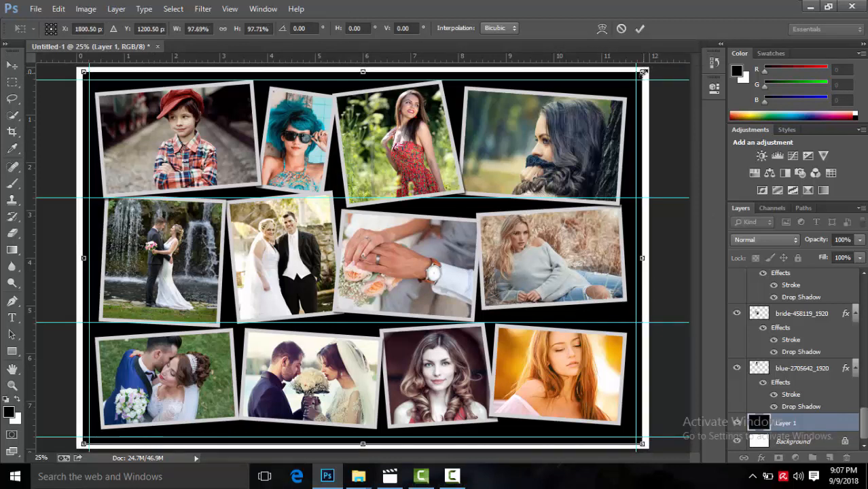
pyautogui.click(642, 27)
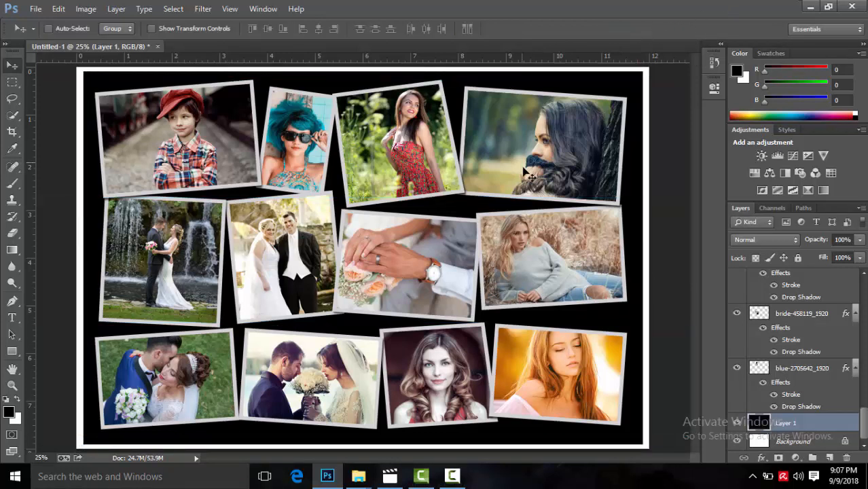
# Step: Rotate the woman-1320810_1920 photo in the third row by about -1°
pyautogui.rightClick(577, 384)
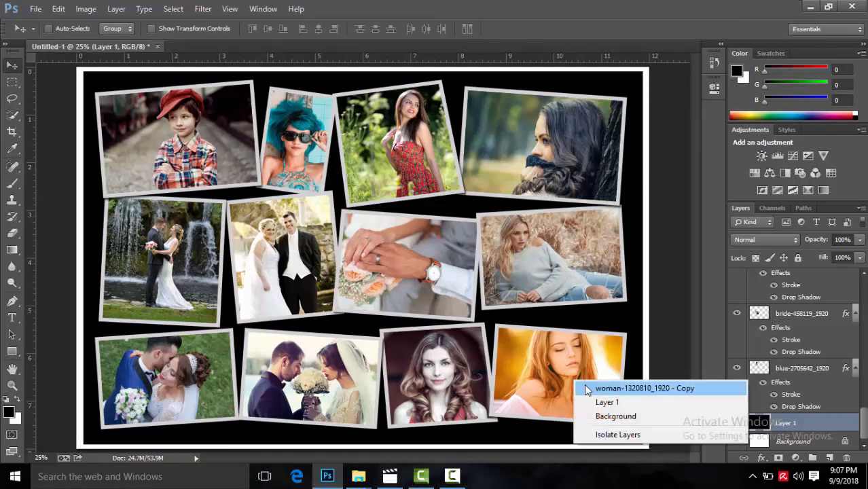
pyautogui.click(586, 386)
pyautogui.hotkey('ctrl', 't')
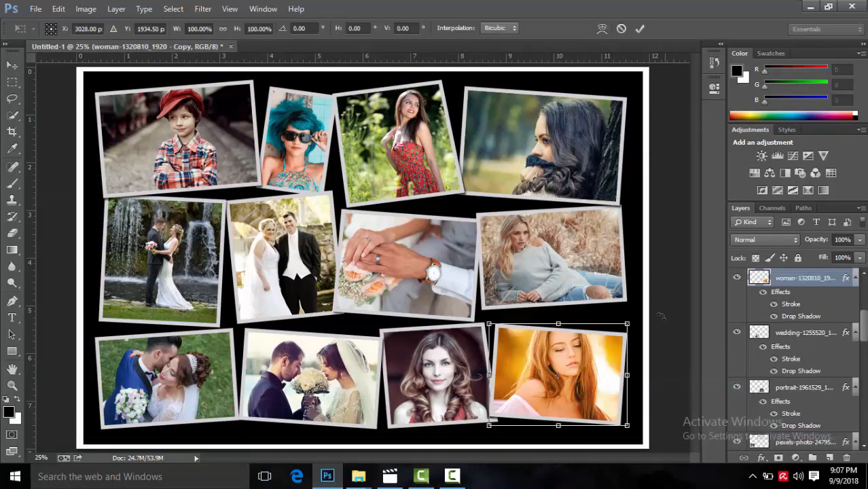
pyautogui.moveTo(650, 319); pyautogui.dragTo(650, 321)
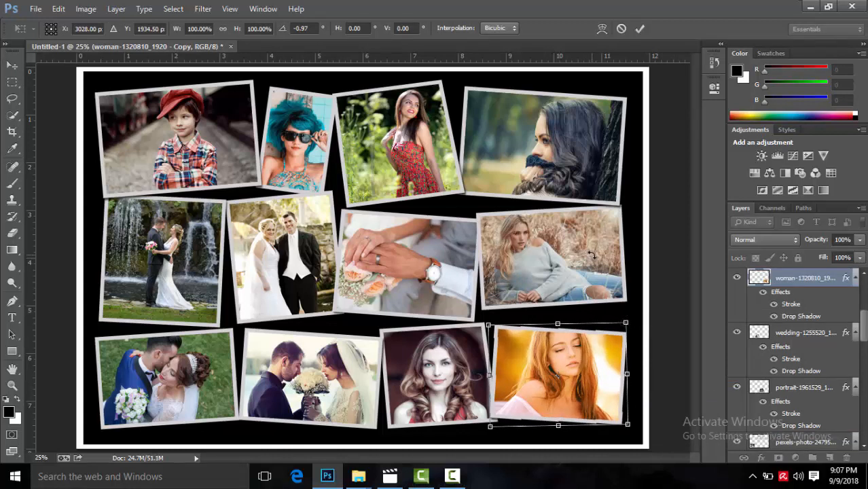
pyautogui.press('Return')
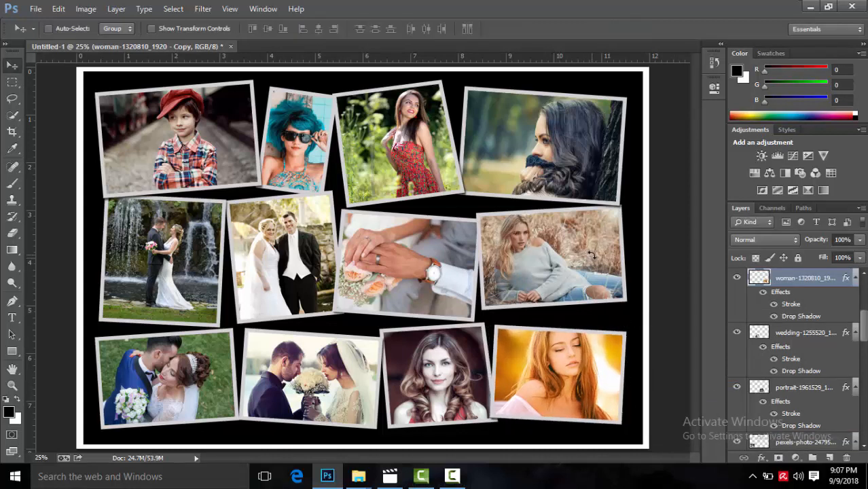